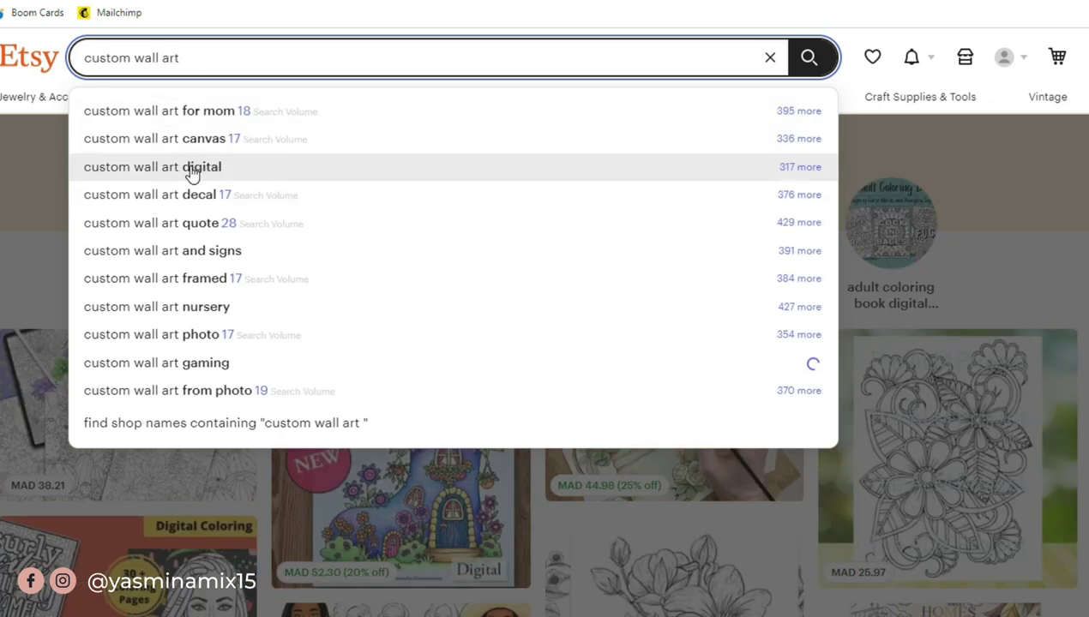
Search Etsy for "custom wall art digital" and browse the listings
click(191, 172)
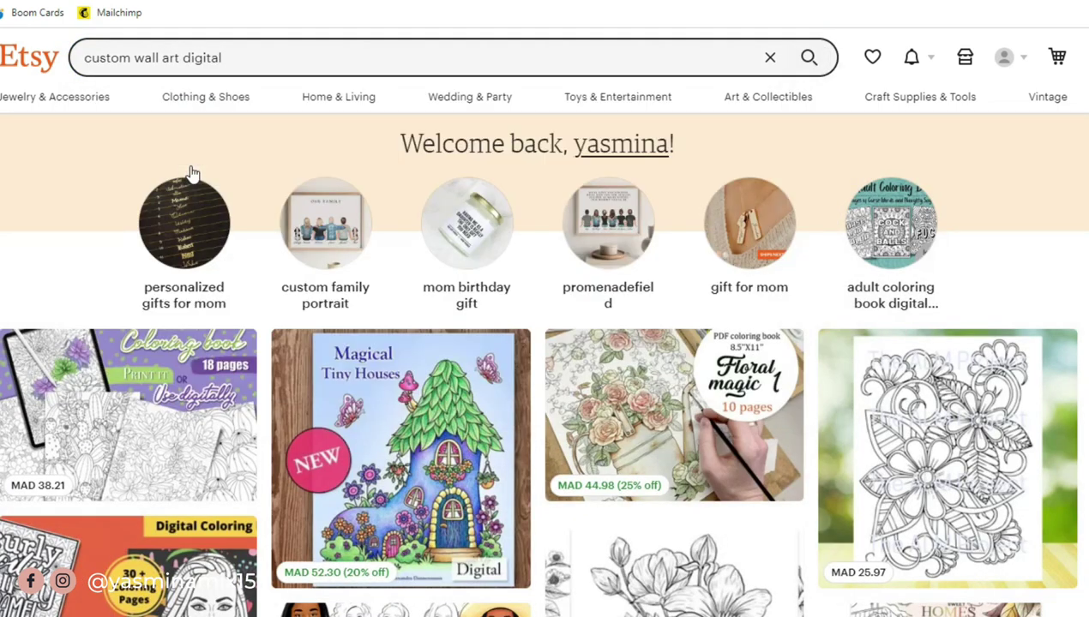
scroll(384, 332, down, 4)
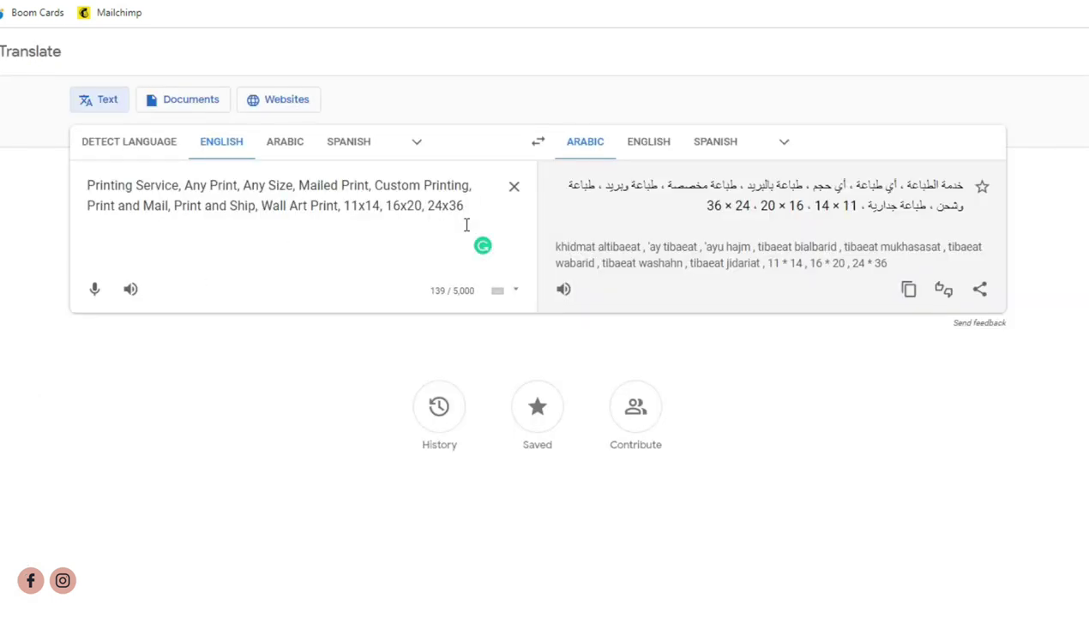
In Google Translate, add tags below the first list, running from "Downloadable Custom Quote Print" to "Quote Print", and remove any tags after it
click(466, 224)
key(Return)
text(Downloadable Custom Quote Print, Custom Poster Print, Custom Quote Sign, Personalised Quote Print, Quote Print, Printable Wall Art, Custom)
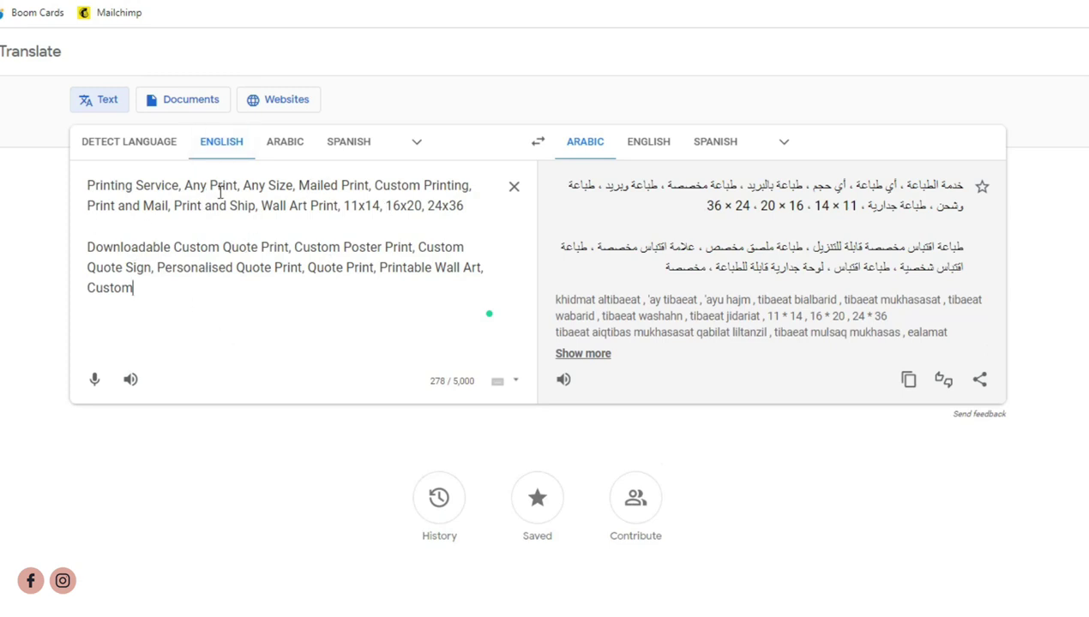
key(ctrl+BackSpace)
key(ctrl+BackSpace)
key(ctrl+BackSpace)
key(ctrl+BackSpace)
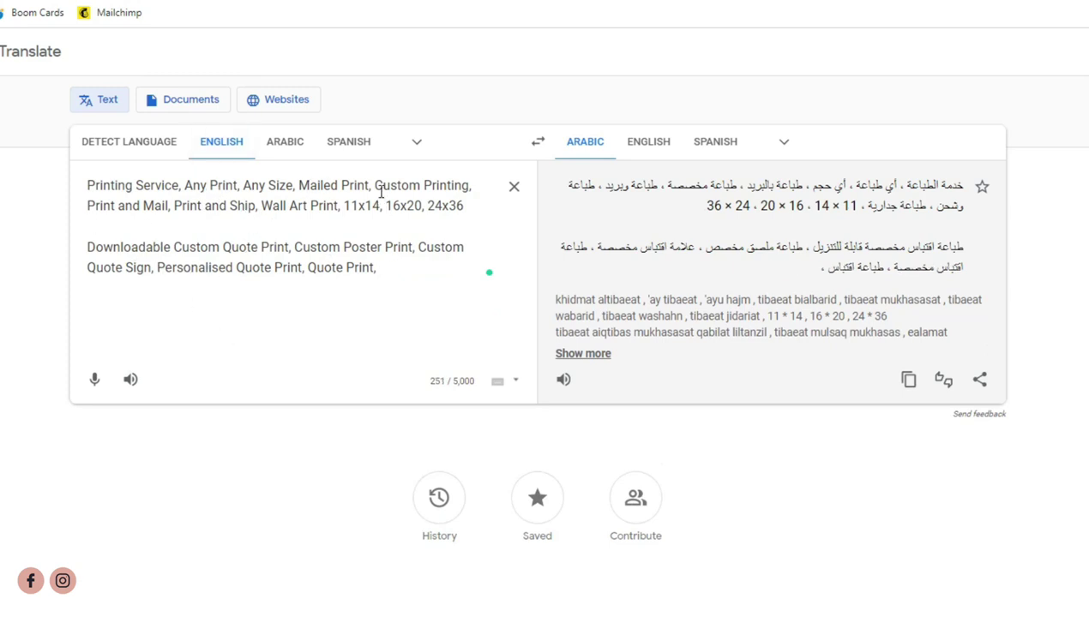
drag(372, 185, 469, 185)
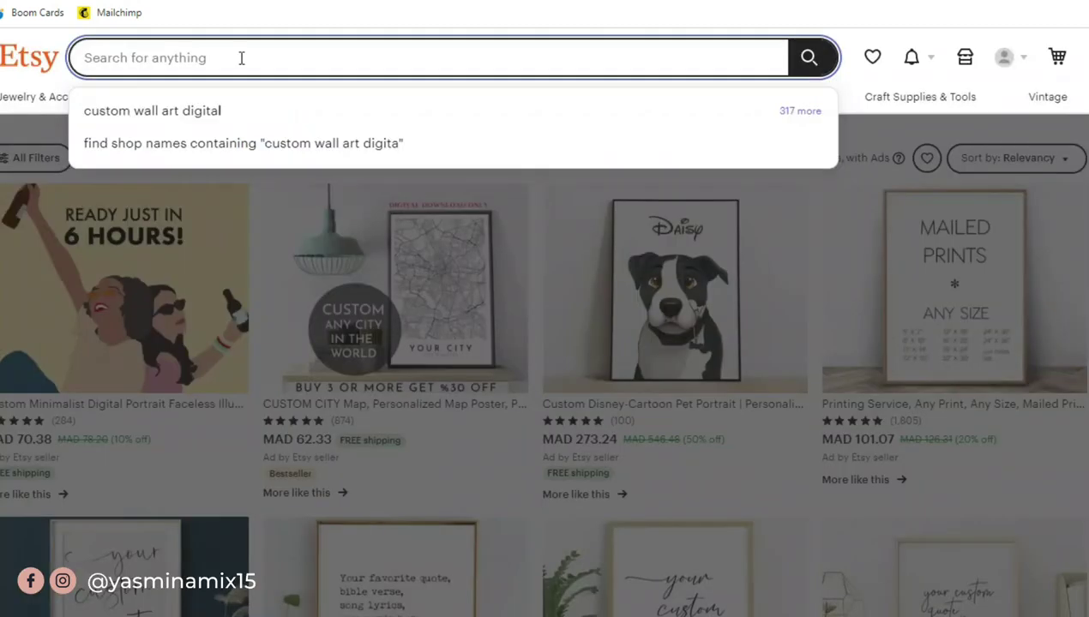
Back on Etsy, enter "custom wall art" in the search and open the extra keyword suggestions for "custom wall art digital"
text(custom)
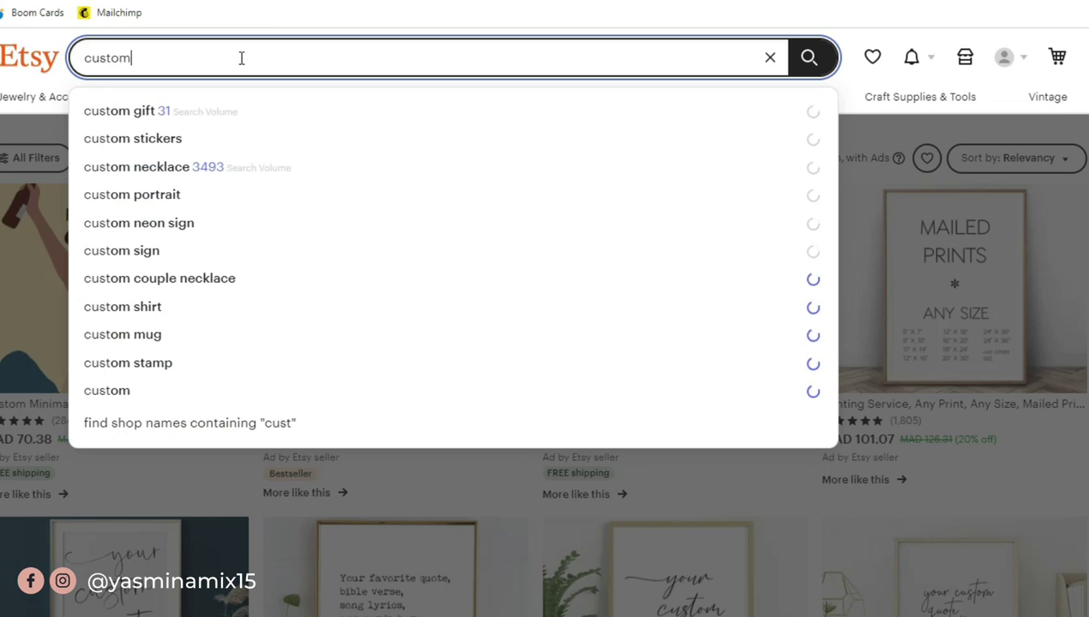
text( wa)
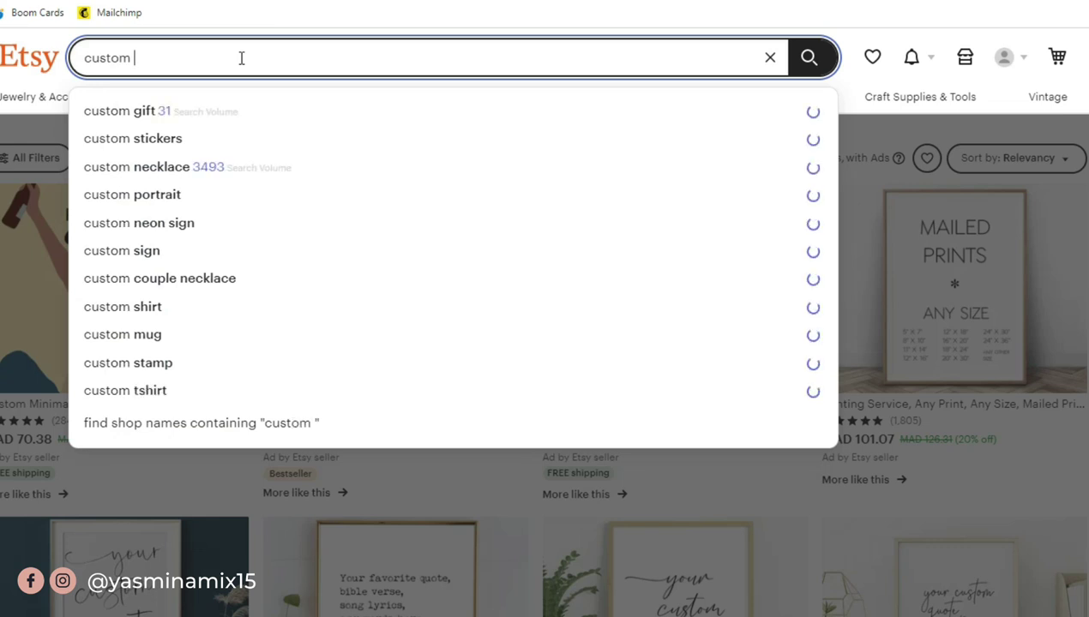
text(ll art)
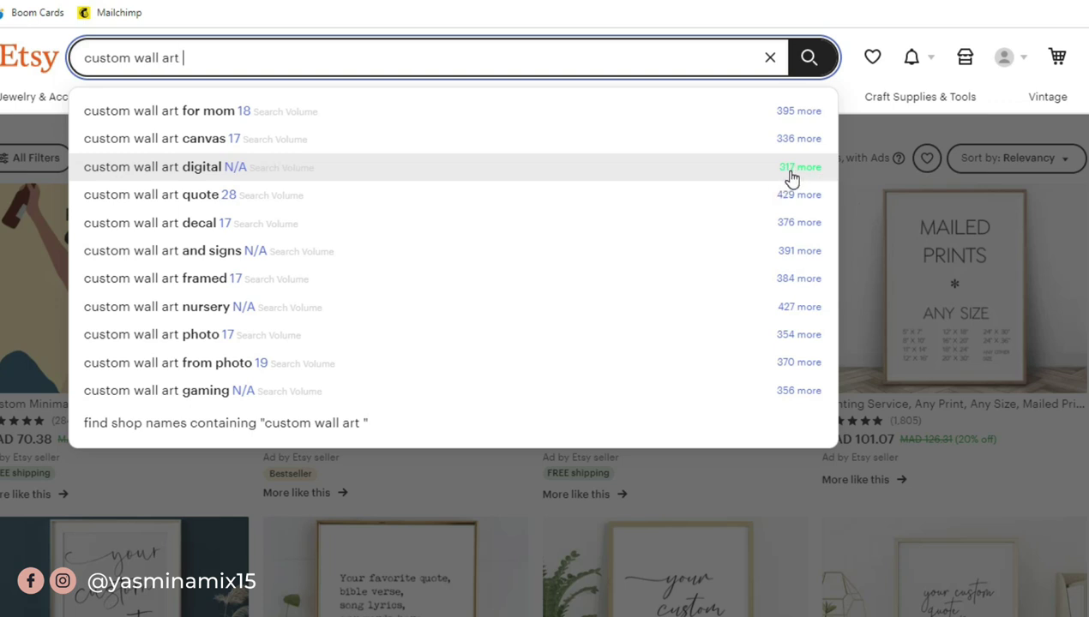
click(791, 173)
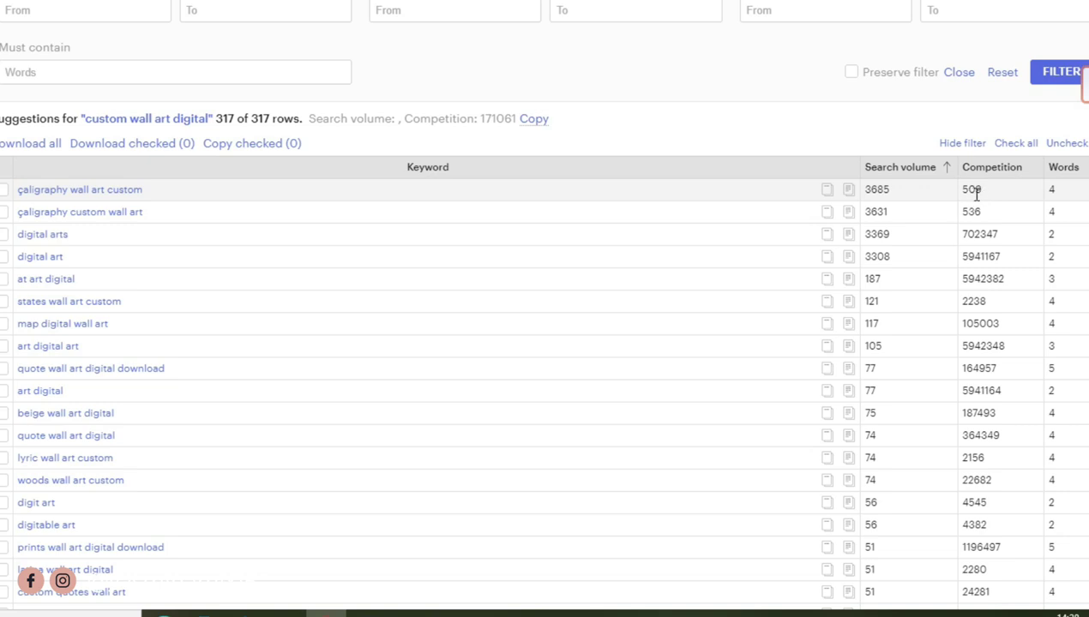
Copy the keyword "çaligraphy wall art custom" from the suggestions table into the Creative Fabrica search
drag(168, 192, 16, 192)
click(156, 196)
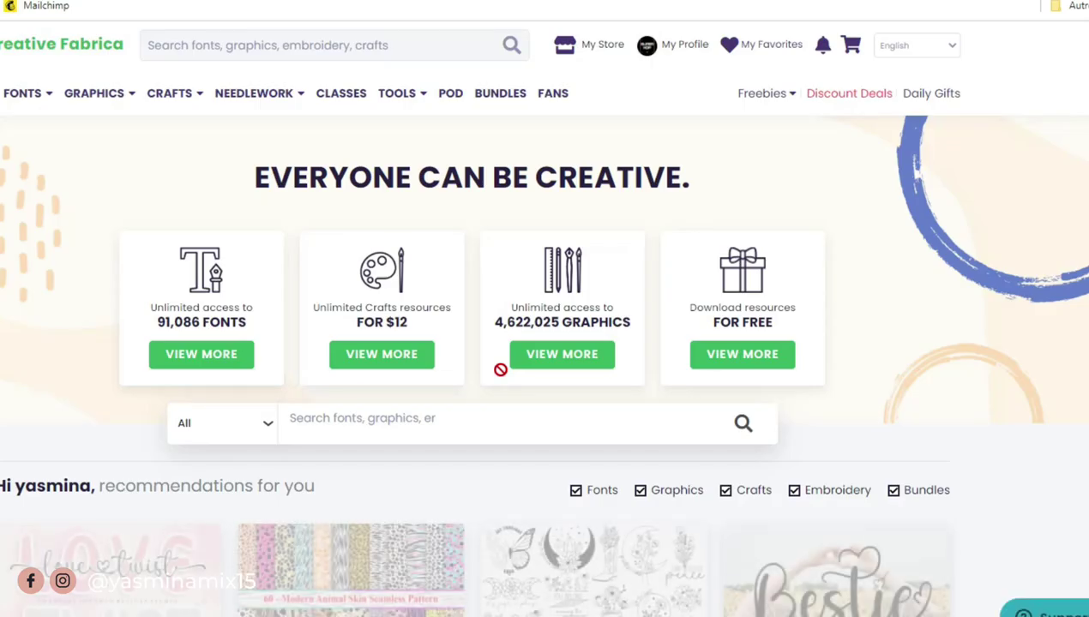
click(317, 51)
text(caligraphy wall art custom)
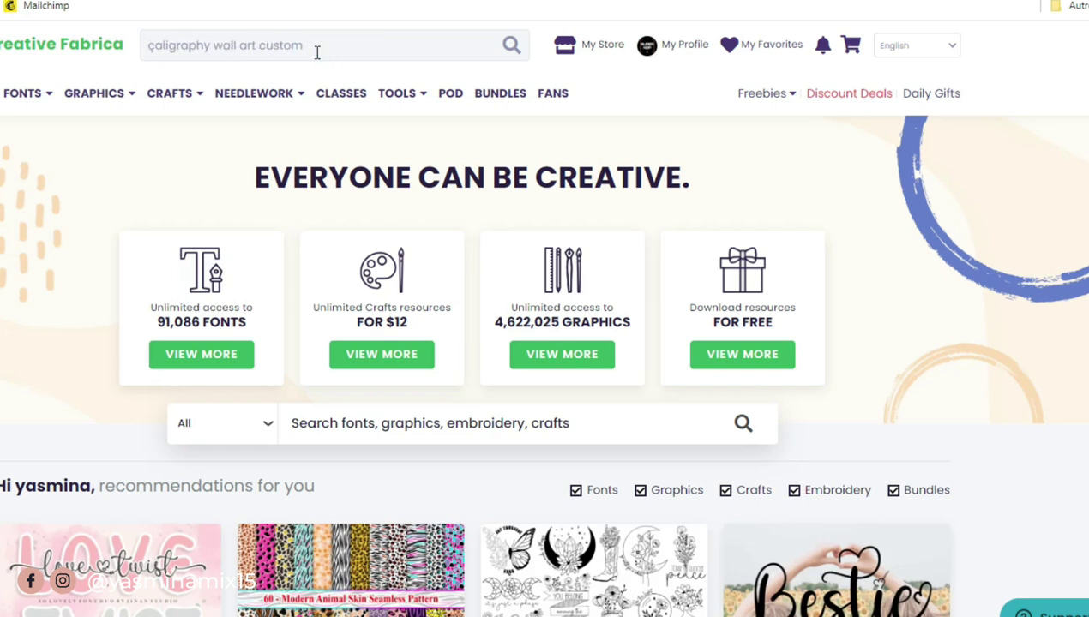
Shorten the query to "çaligraphy fonts" and run the search
key(BackSpace)
key(BackSpace)
key(BackSpace)
key(BackSpace)
key(BackSpace)
key(BackSpace)
key(BackSpace)
key(BackSpace)
key(BackSpace)
key(BackSpace)
text(fonts)
key(Return)
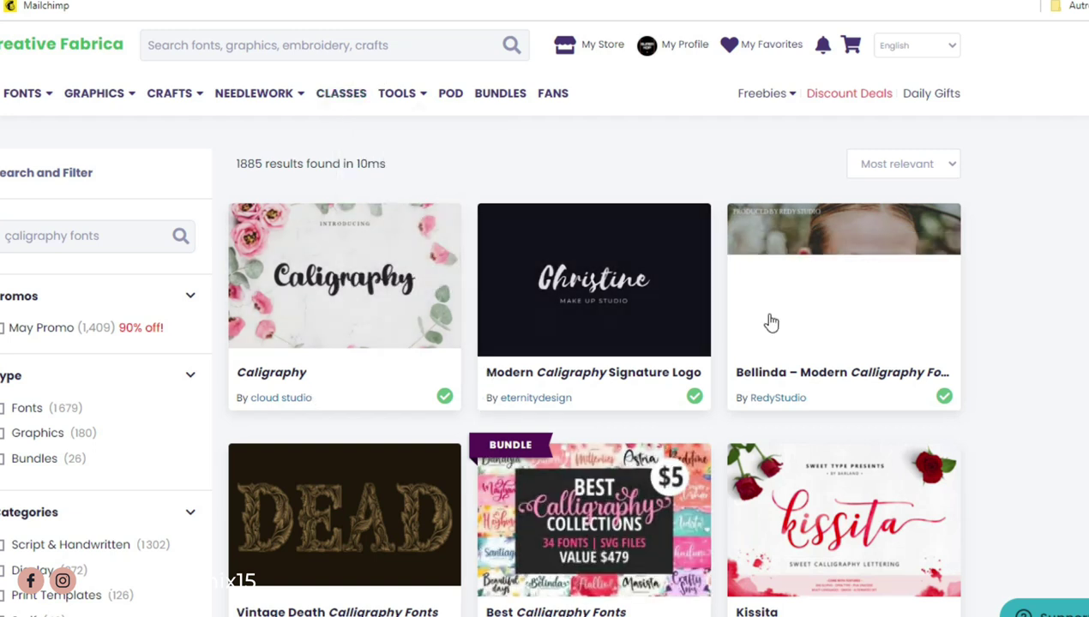
Open the Best Calligraphy Fonts bundle from the results and review its description and price
scroll(615, 390, down, 2)
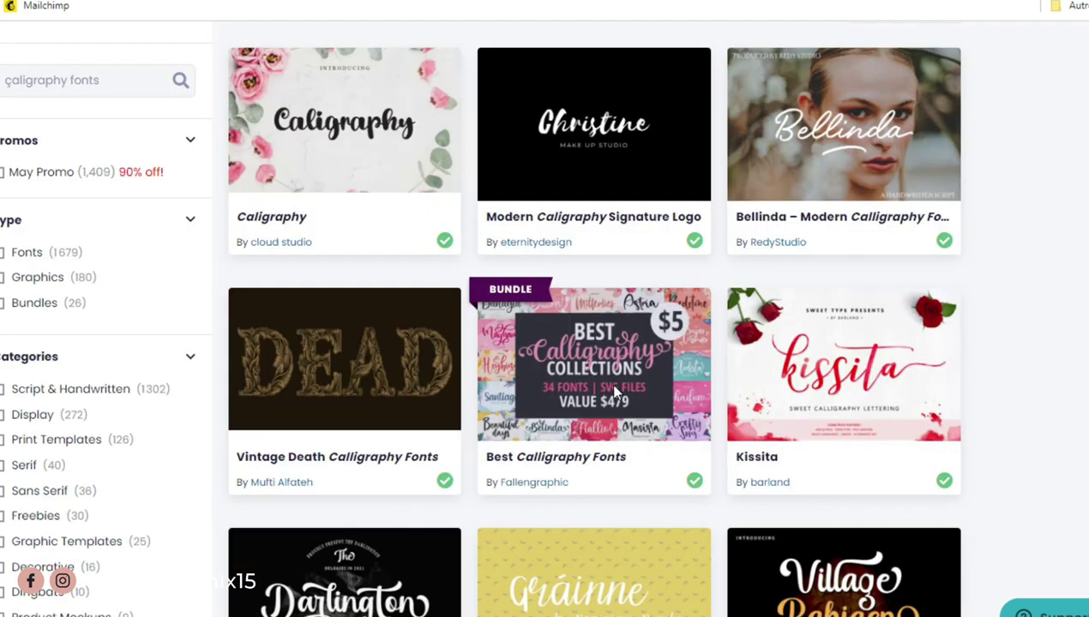
click(615, 391)
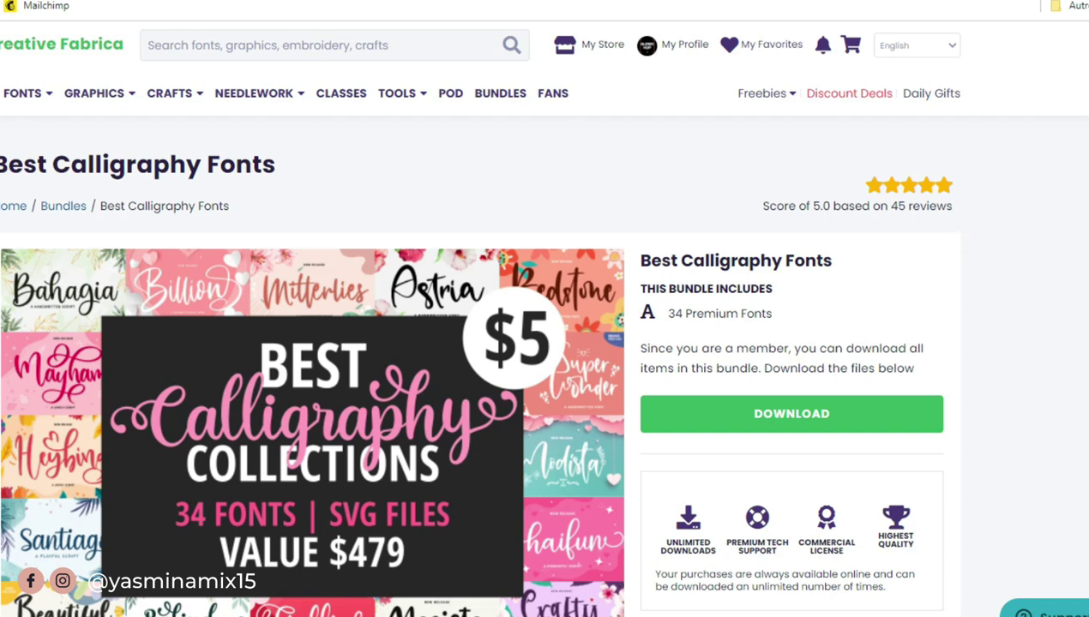
scroll(476, 360, down, 2)
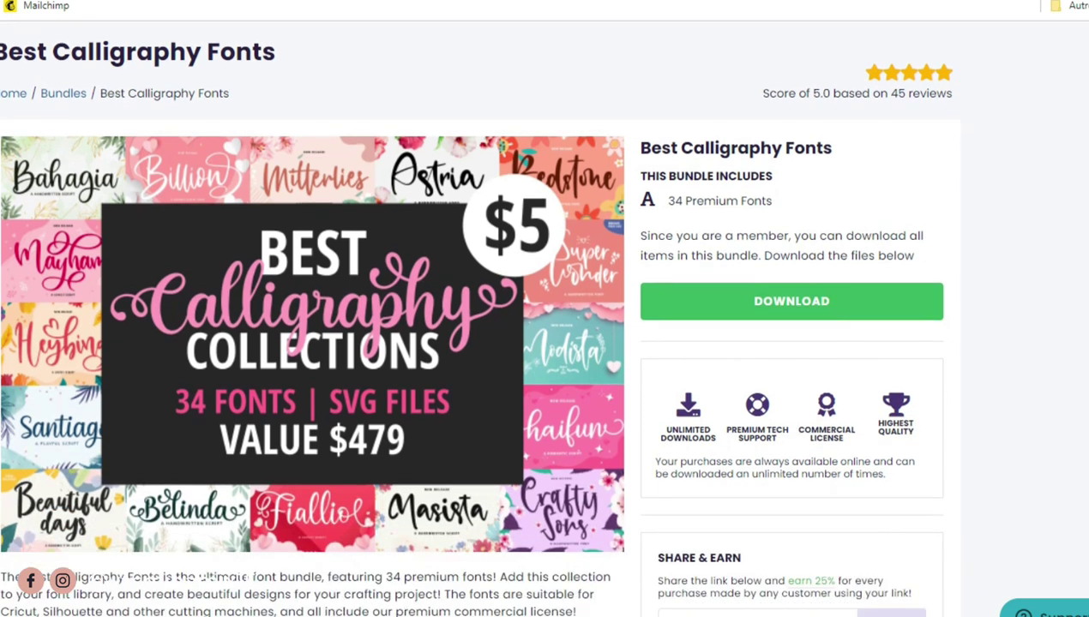
scroll(475, 326, down, 1)
scroll(867, 260, down, 1)
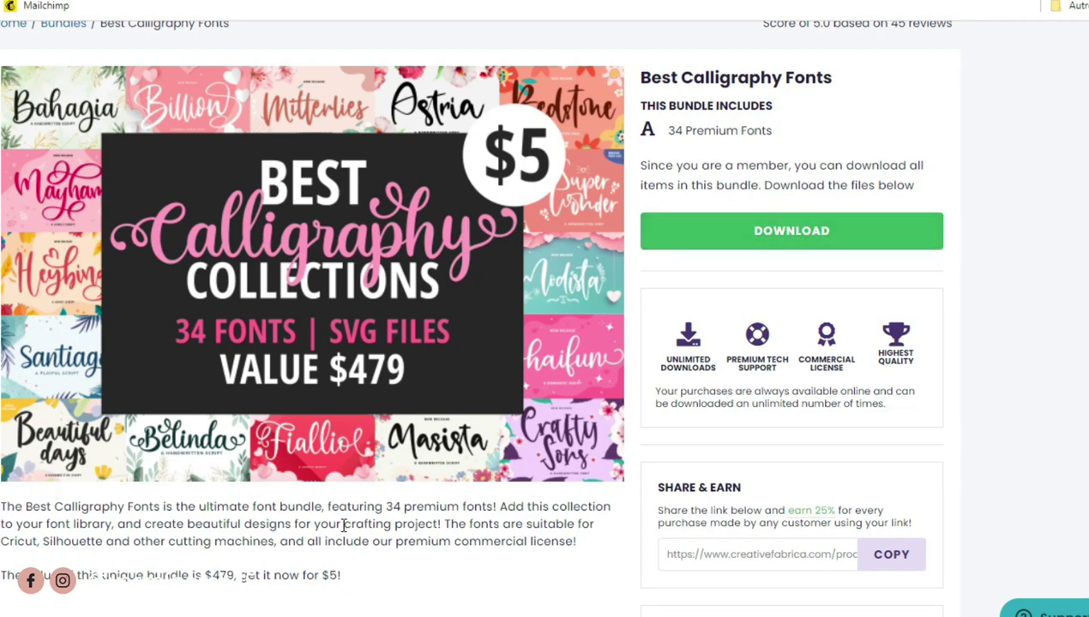
double_click(224, 575)
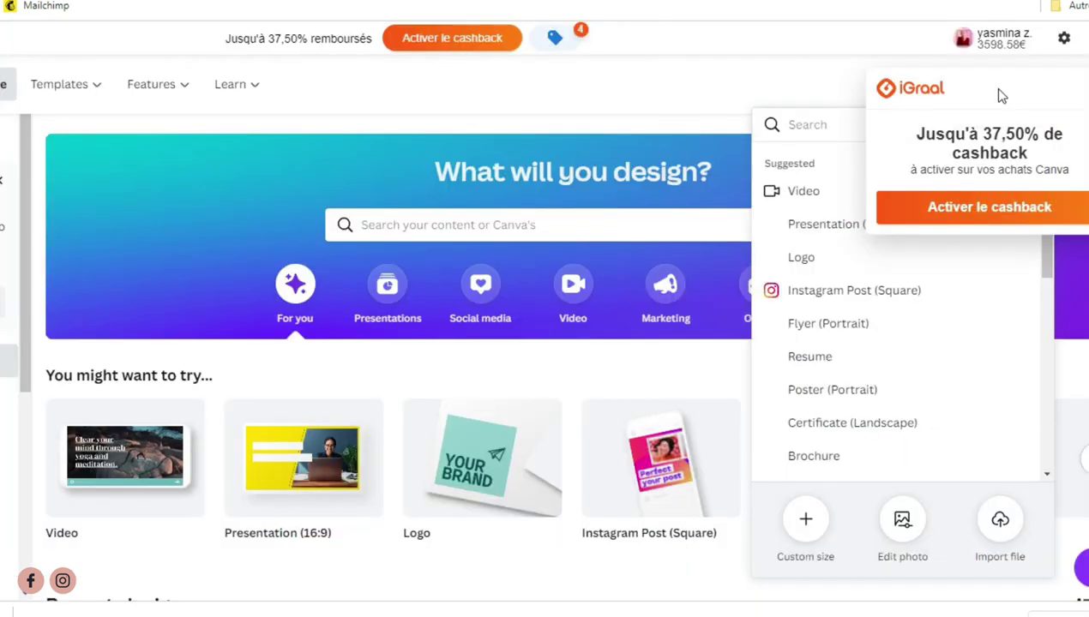
In Canva, dismiss the cashback popup, start a custom-size design and set its unit to inches
click(1085, 87)
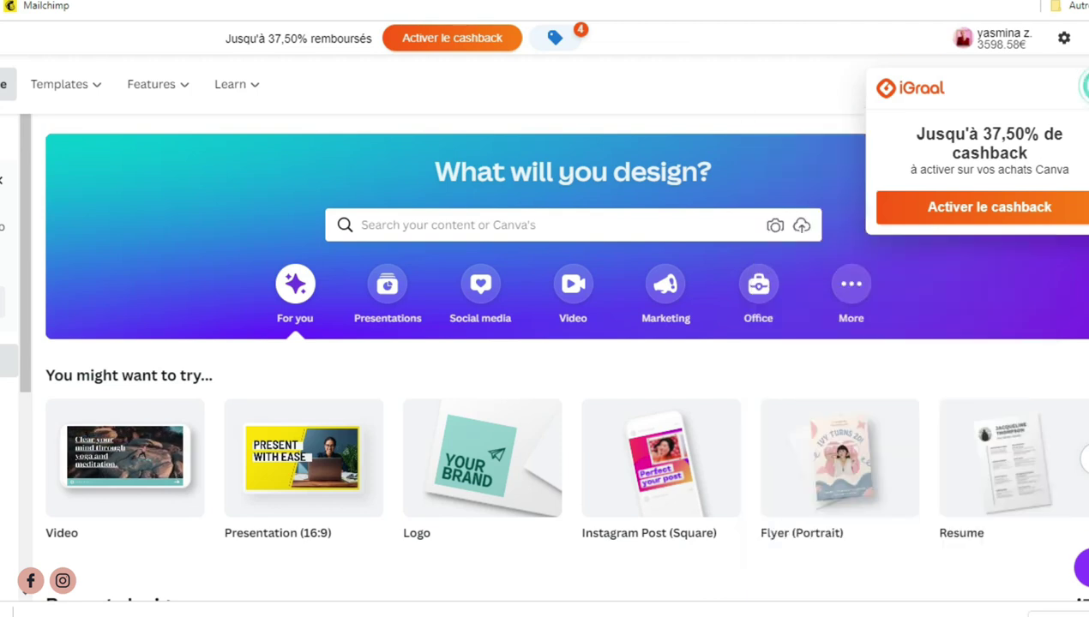
click(997, 85)
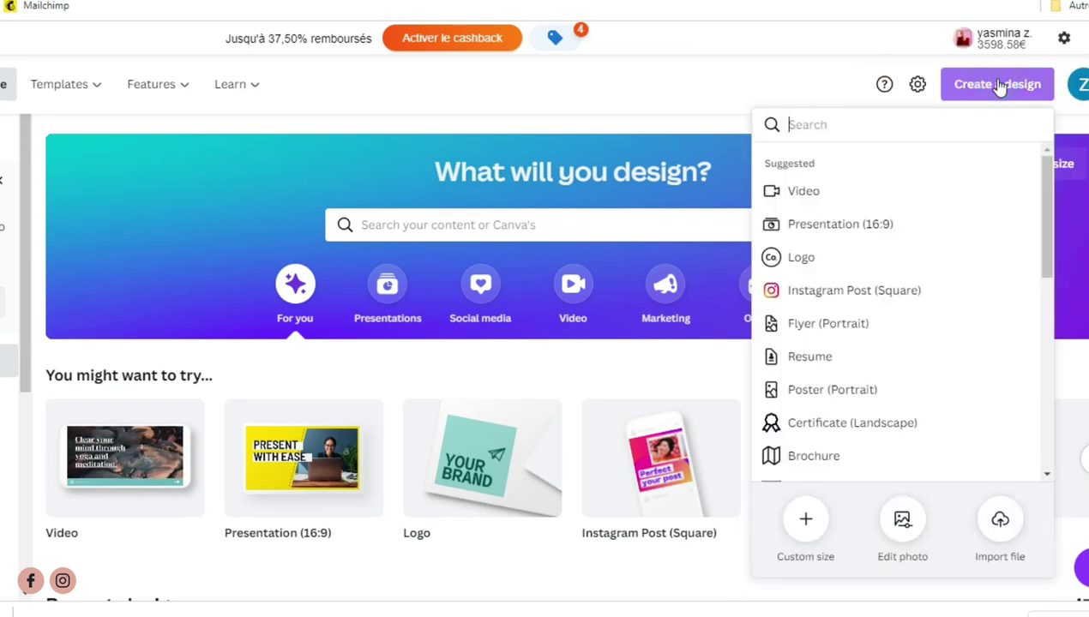
click(804, 529)
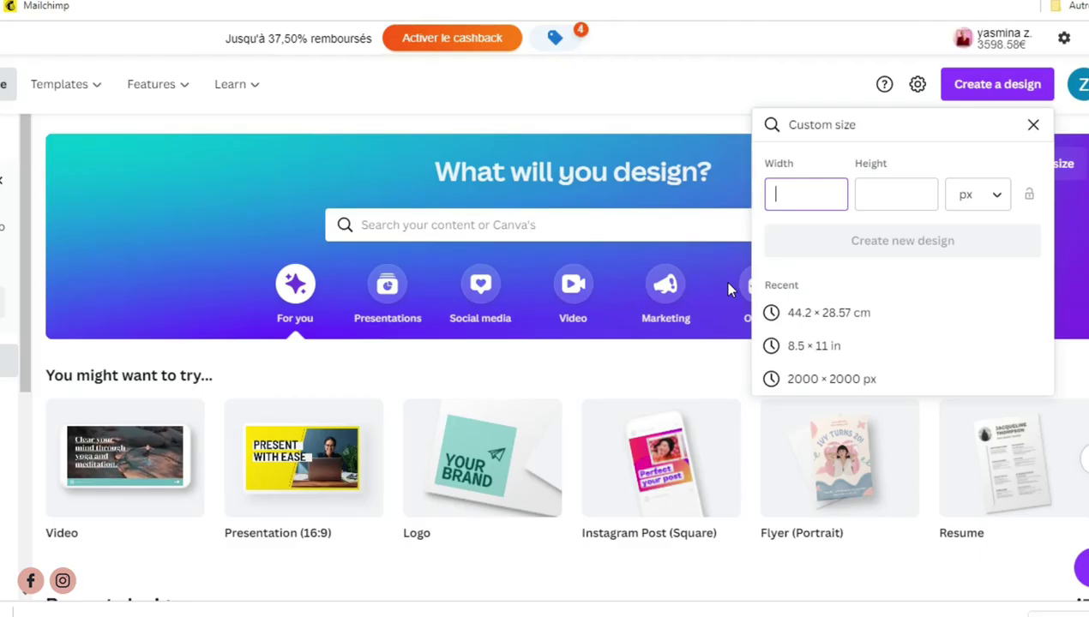
click(894, 195)
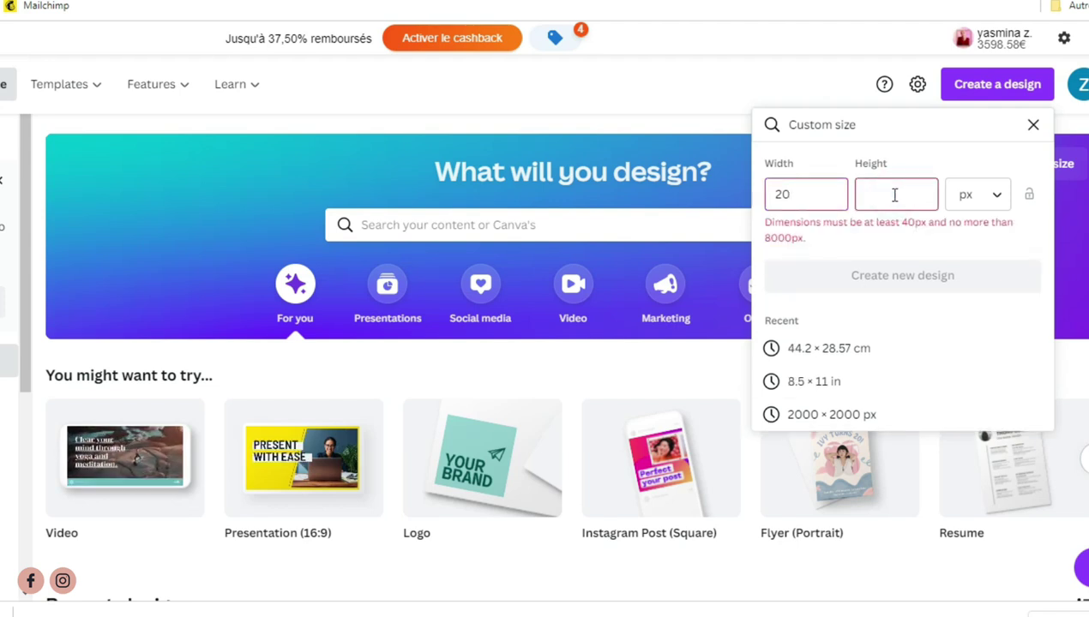
click(966, 197)
click(967, 275)
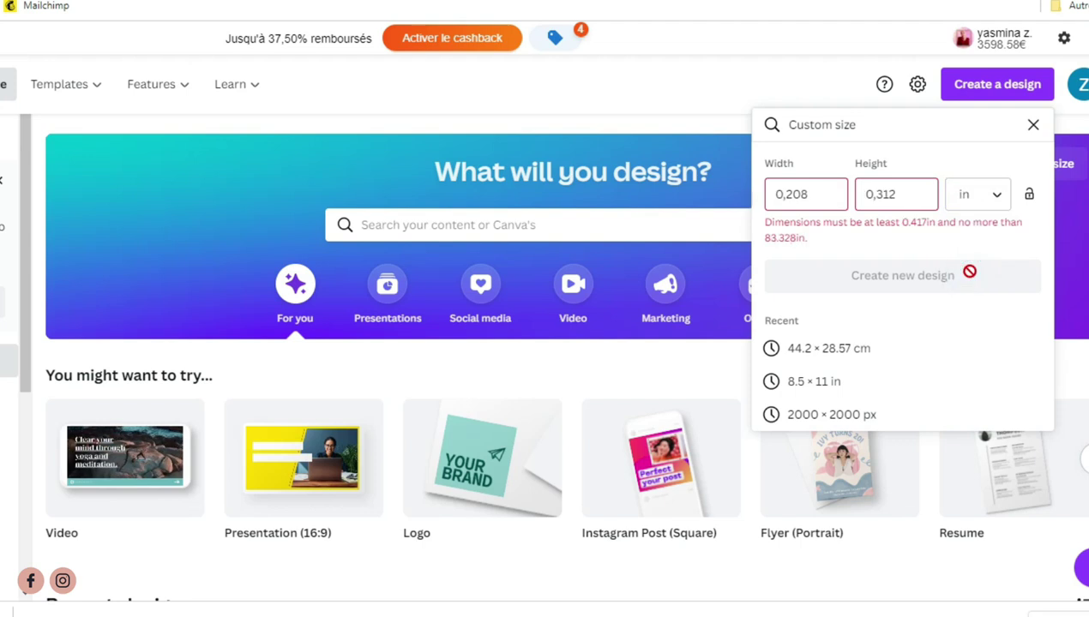
Set the custom size to 20 in wide by 30 in high and create the design
click(817, 199)
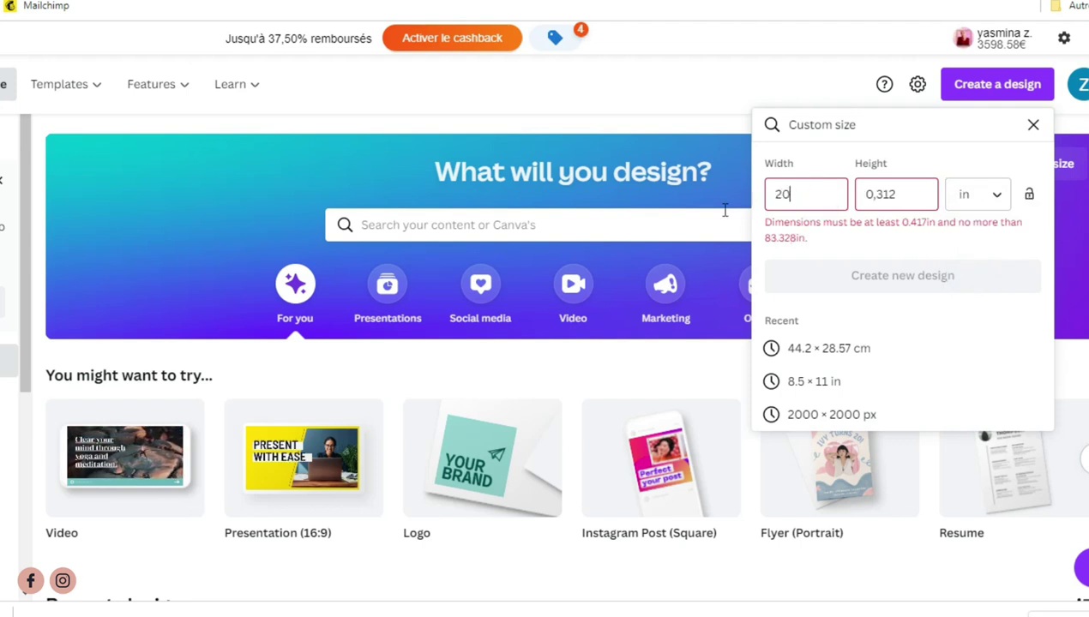
key(Tab)
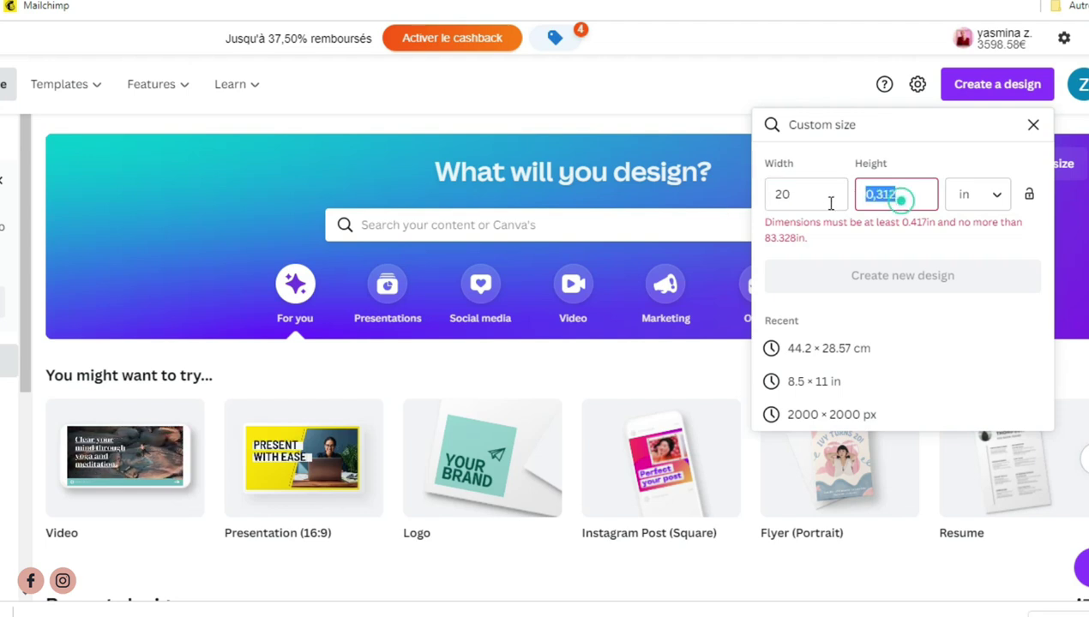
text(30)
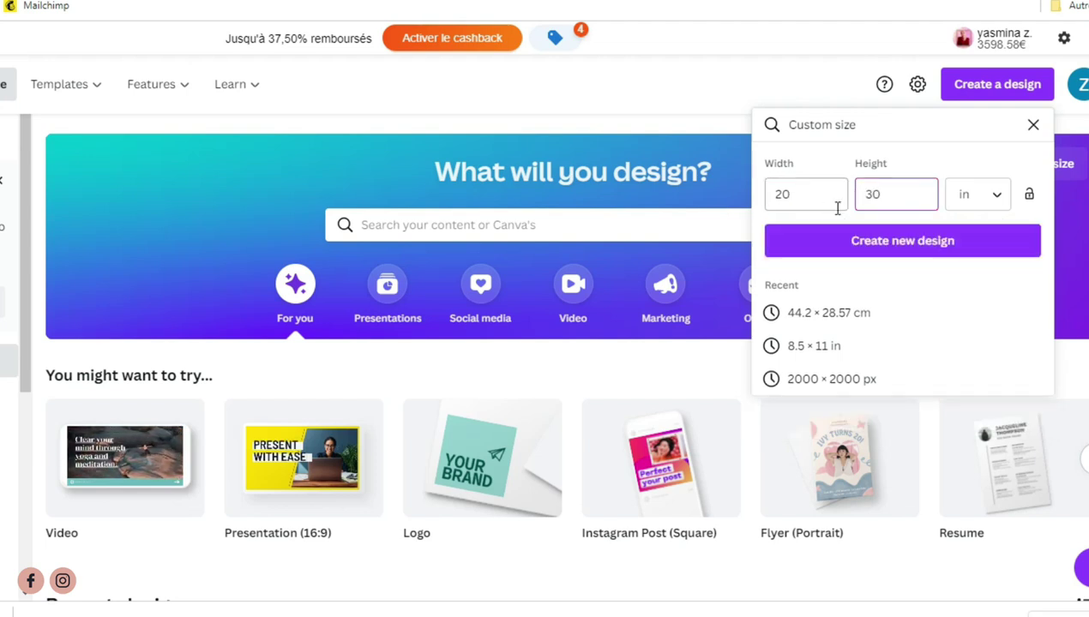
click(902, 244)
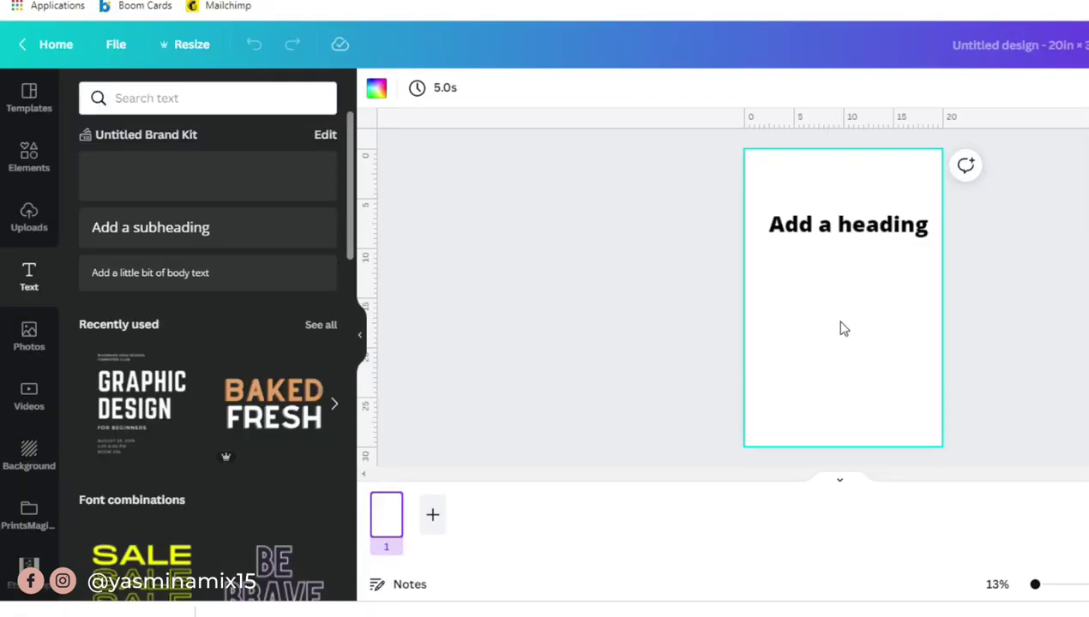
Open the heading's font list, look through the uploaded fonts and start uploading a font to the brand kit
click(487, 91)
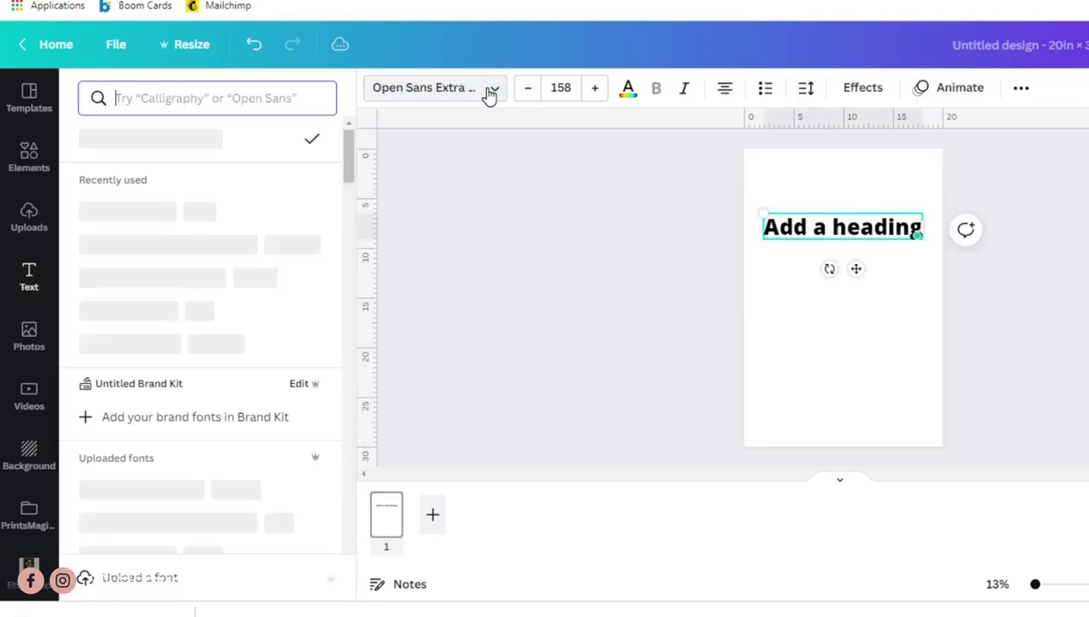
mouse_move(349, 174)
mouse_down()
mouse_move(347, 215)
mouse_move(353, 187)
mouse_up()
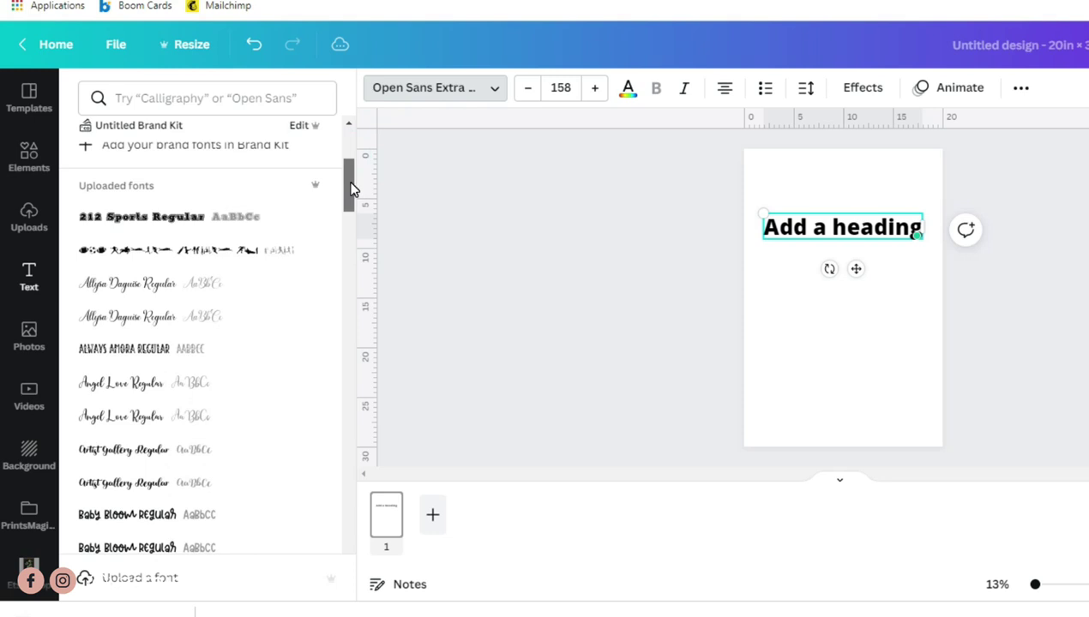
scroll(314, 191, down, 10)
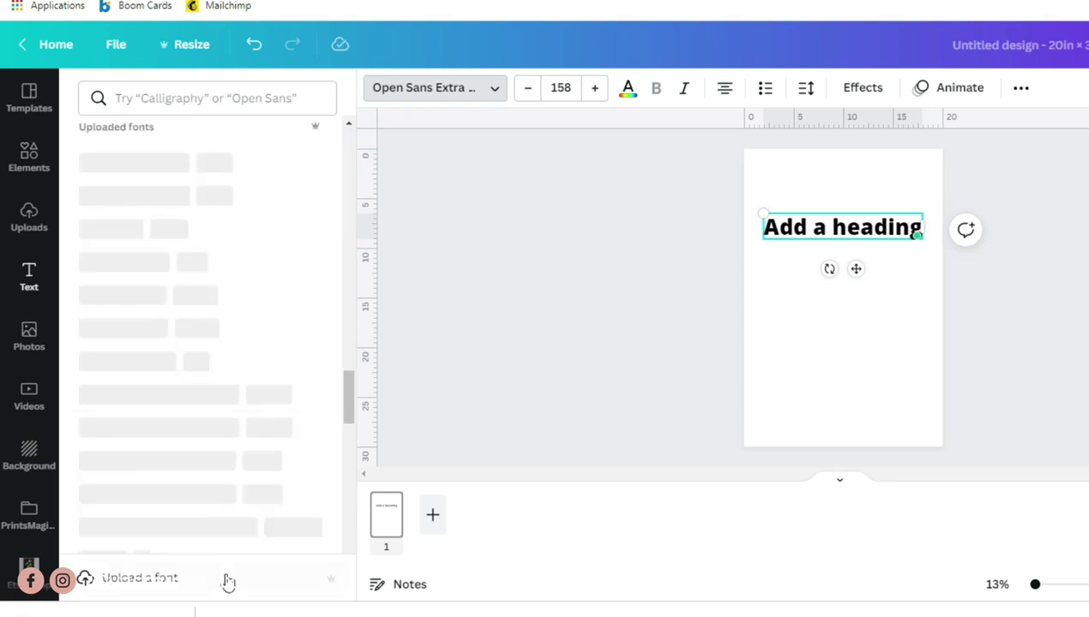
click(135, 579)
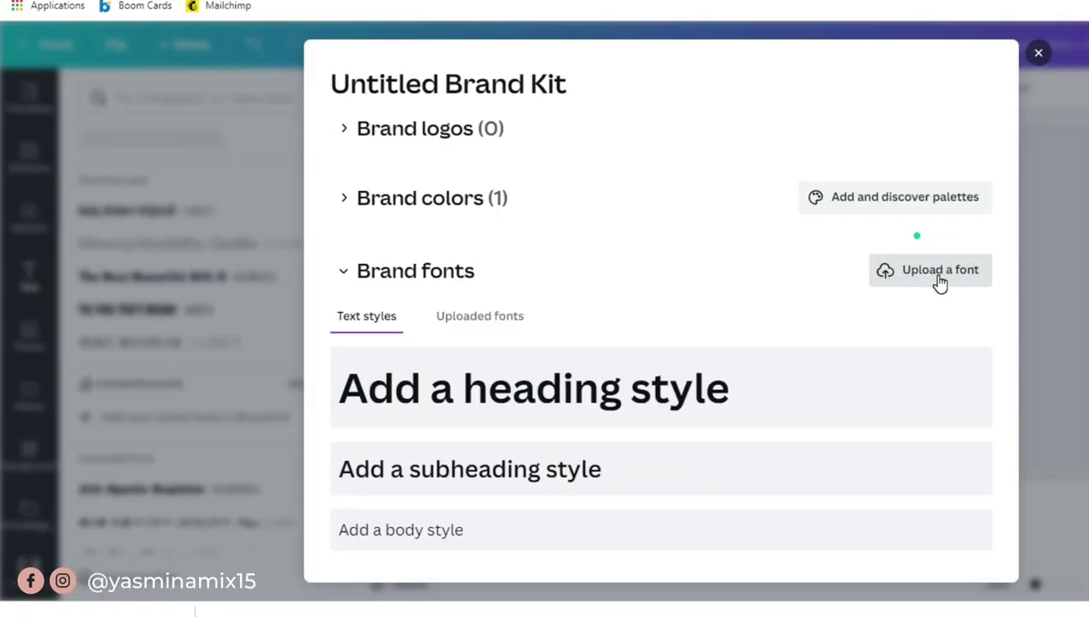
click(936, 283)
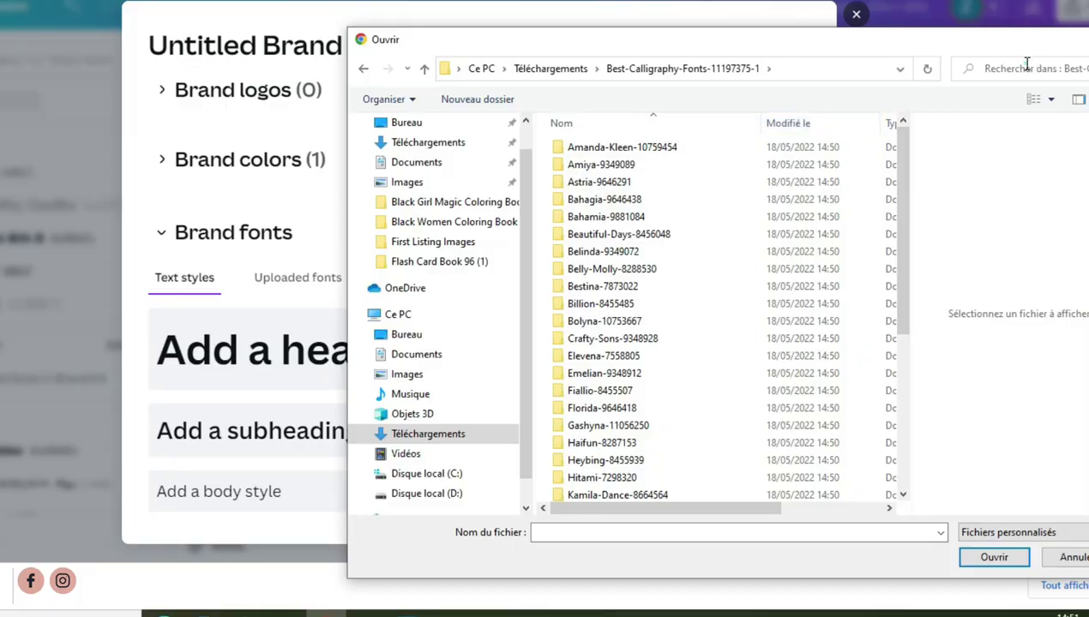
Search the Best-Calligraphy-Fonts-11197375-1 folder for "otf" files
click(1026, 65)
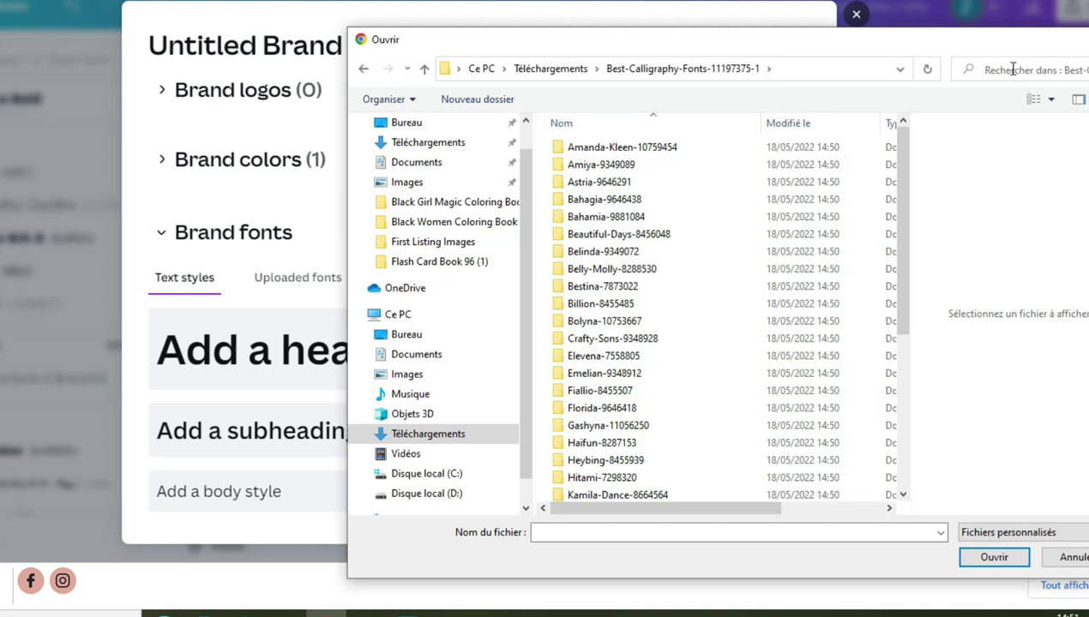
text(o)
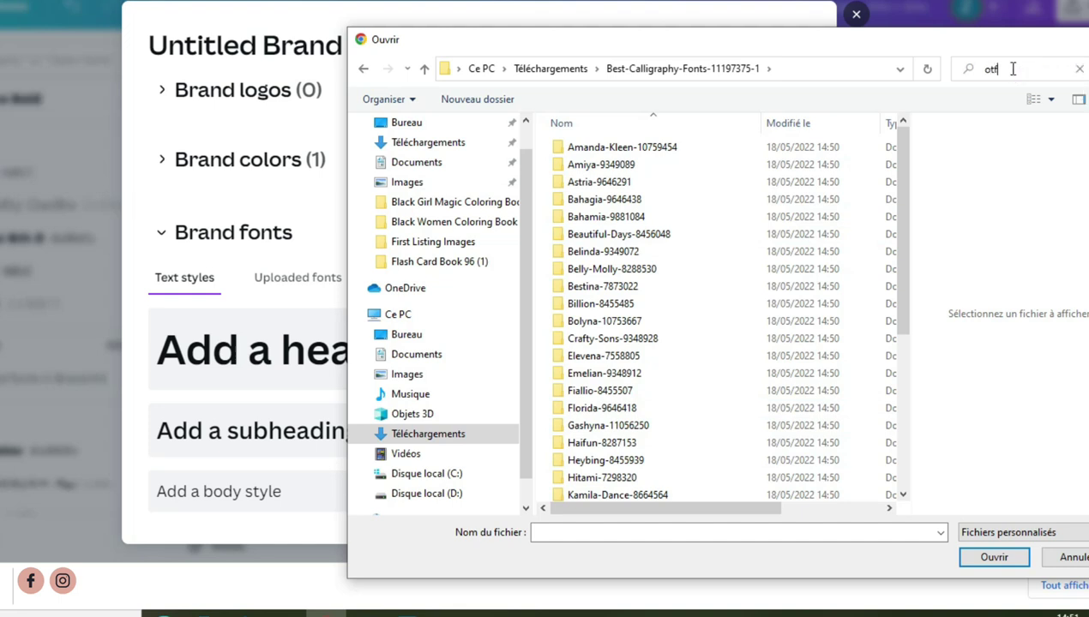
text(tf)
key(Tab)
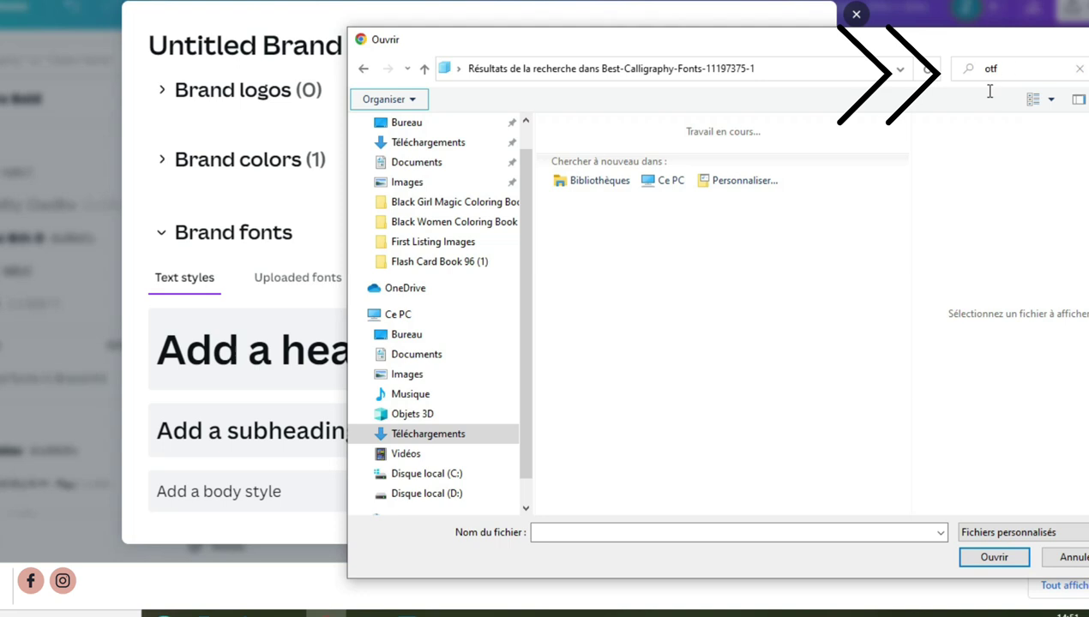
click(1009, 70)
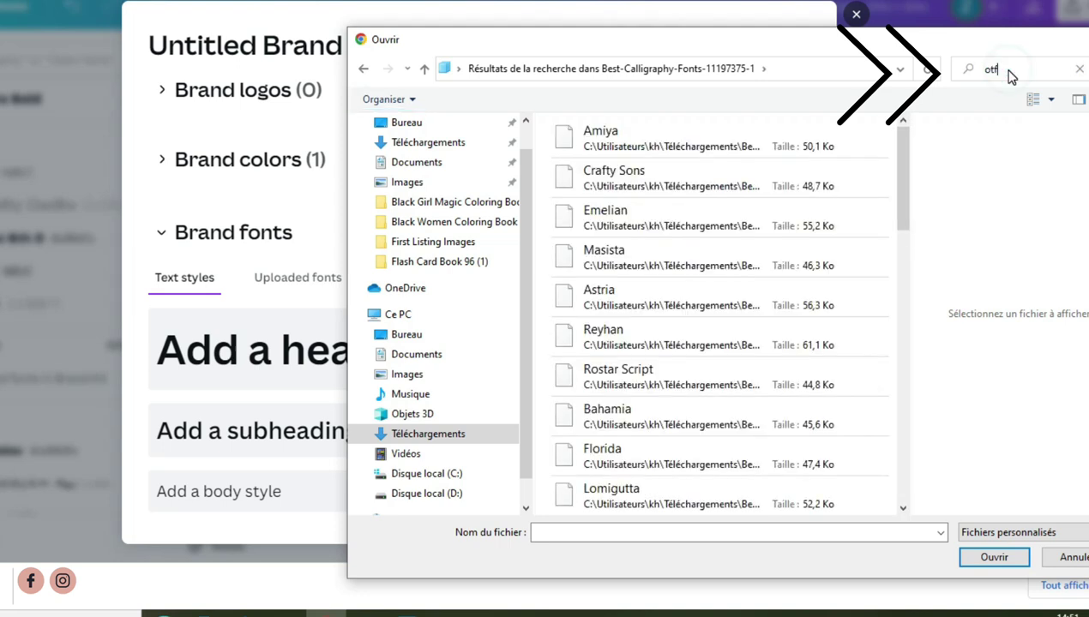
Try to upload the whole set of found OTF calligraphy fonts to the brand kit at once
click(544, 130)
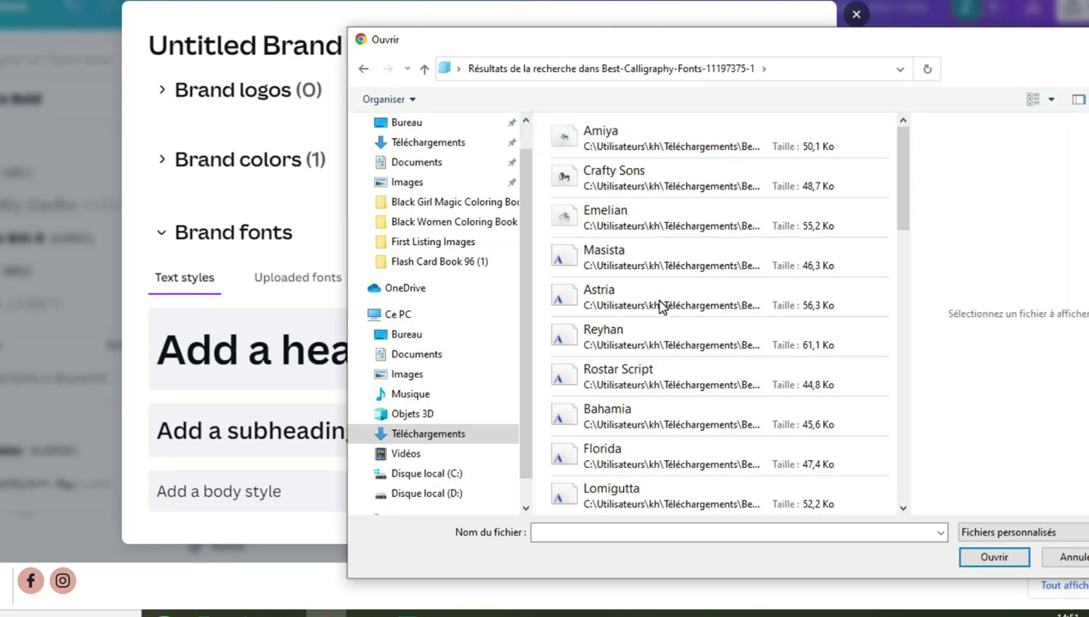
shift+click(672, 398)
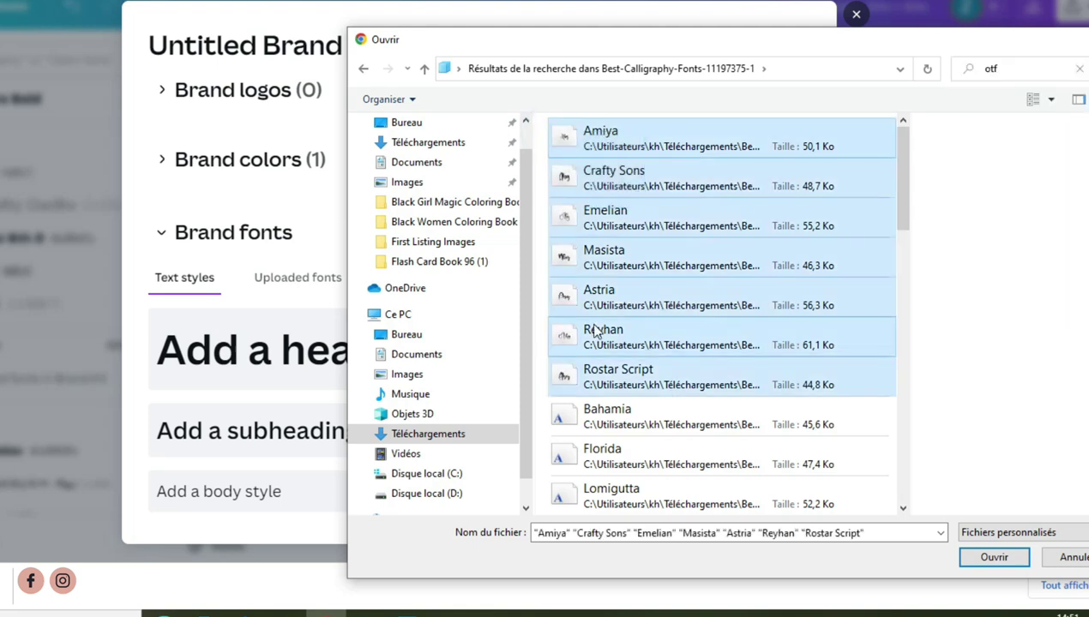
drag(541, 135, 607, 558)
click(995, 558)
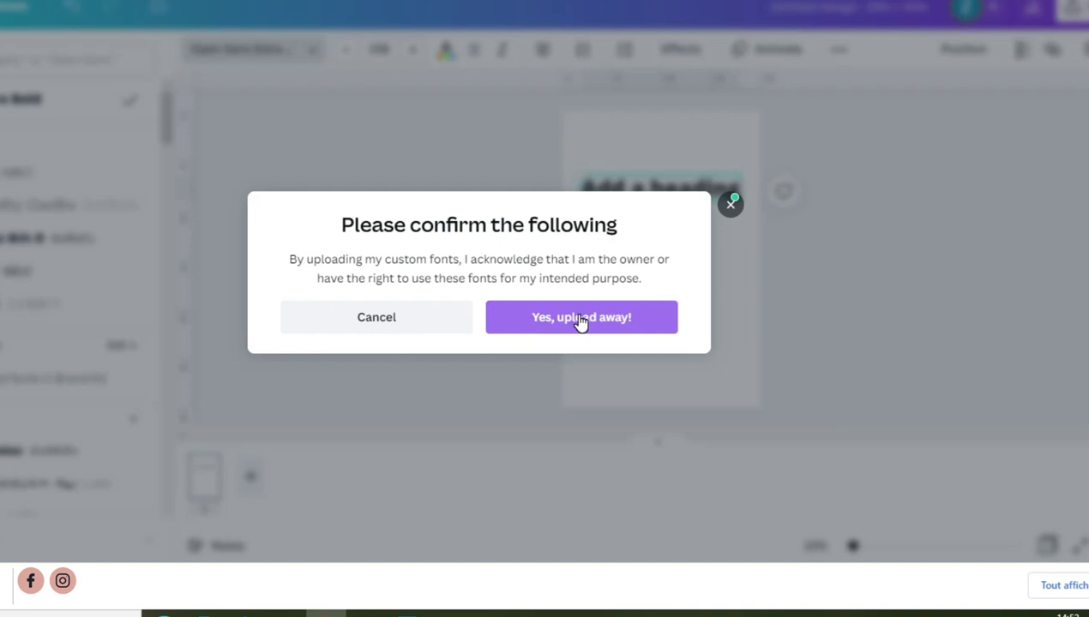
click(579, 318)
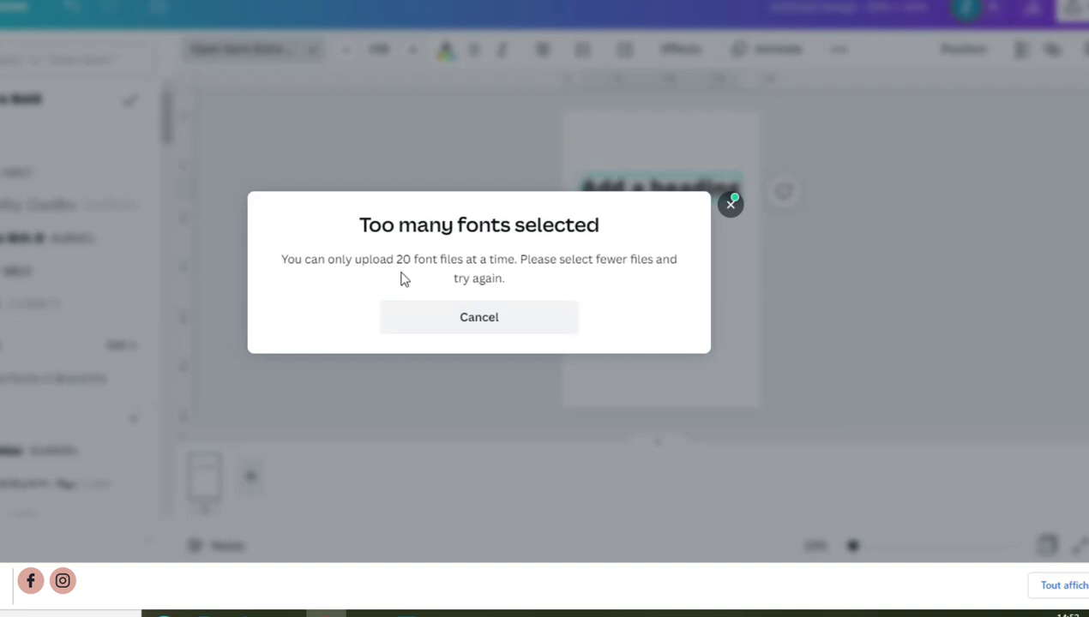
click(479, 326)
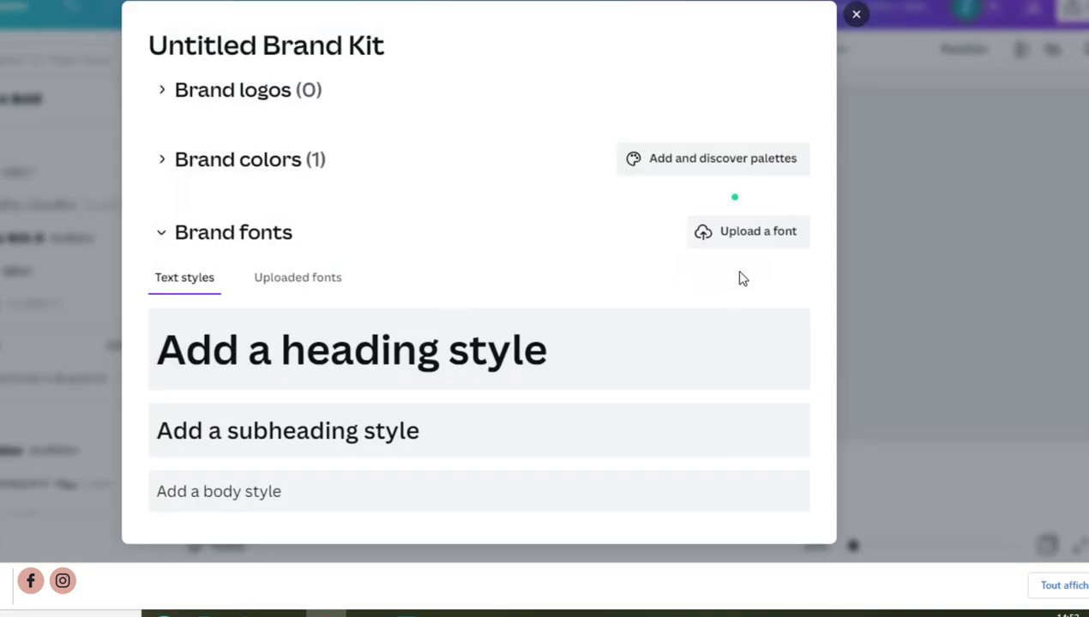
Search the Best-Calligraphy-Fonts-11197375-1 folder for "otf", upload the selected calligraphy fonts and close the brand kit
click(757, 241)
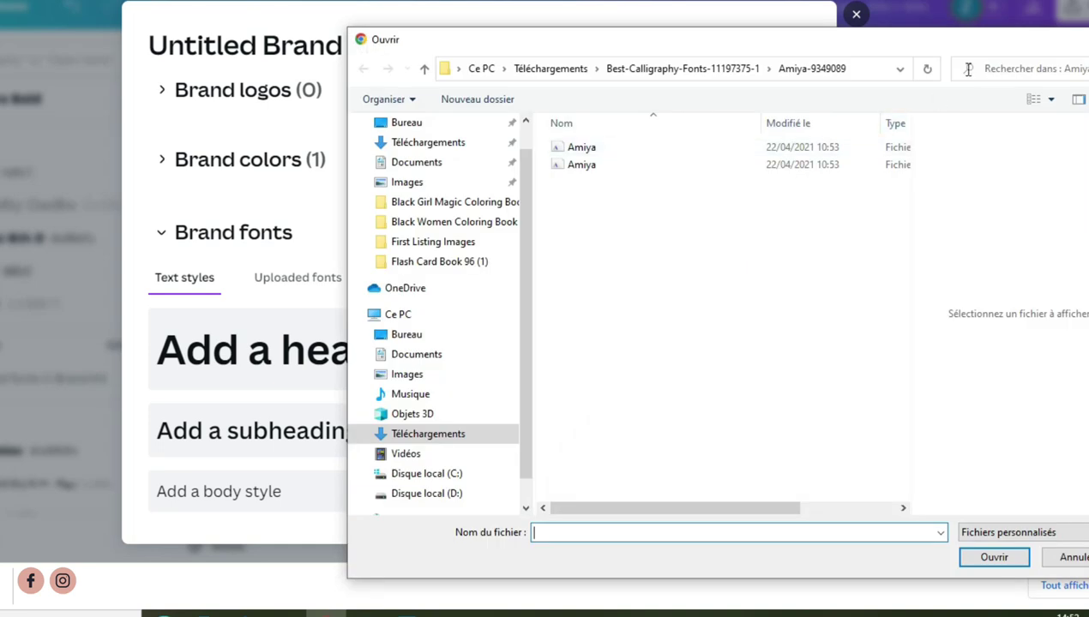
text(otf)
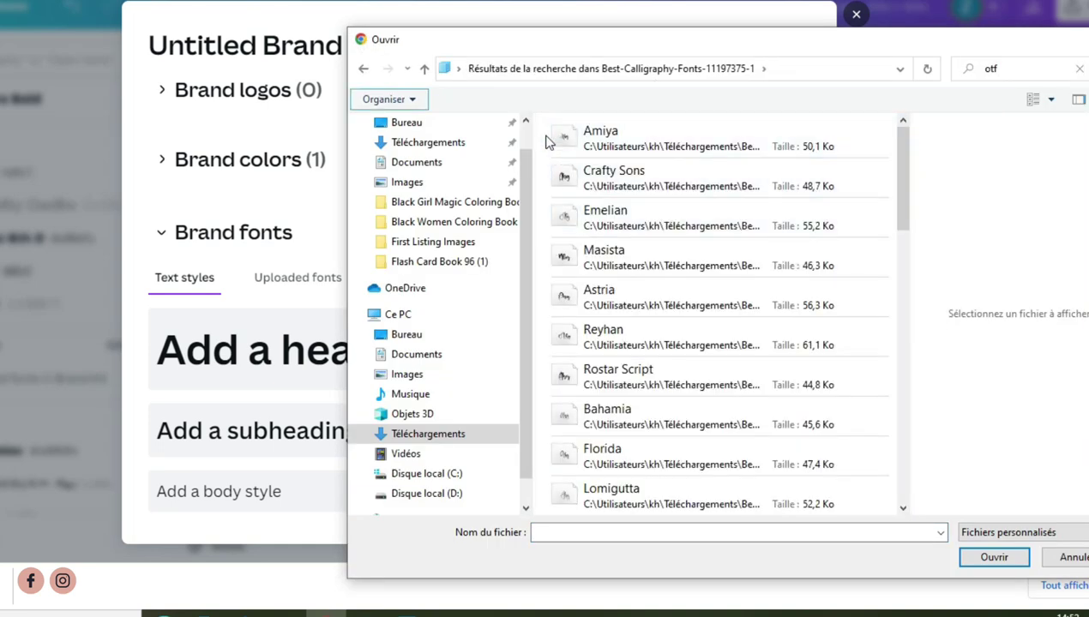
key(ctrl+a)
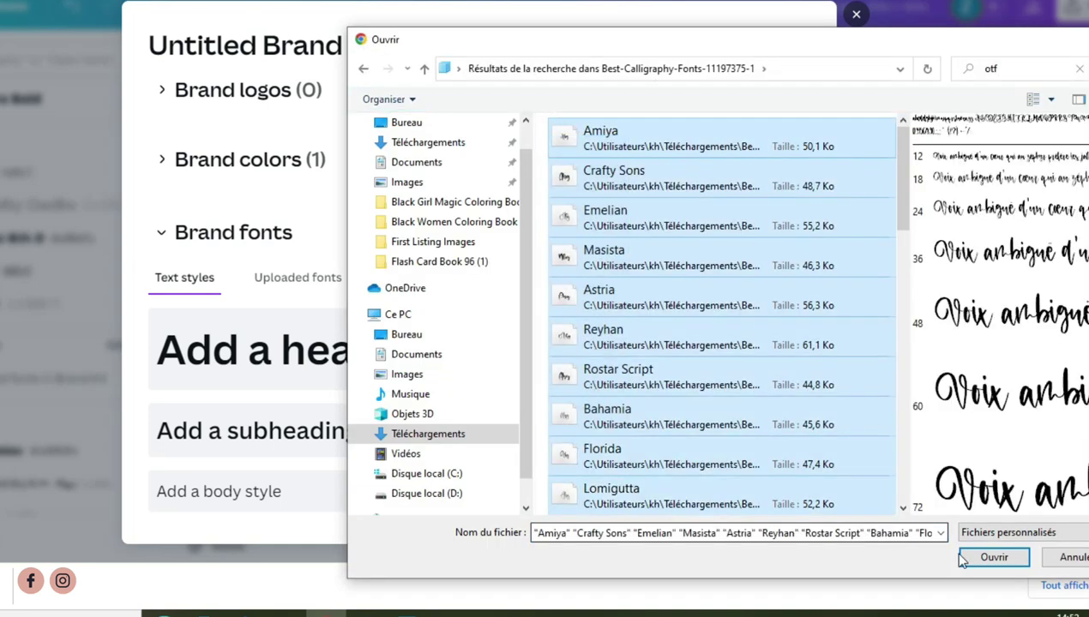
click(962, 558)
click(580, 317)
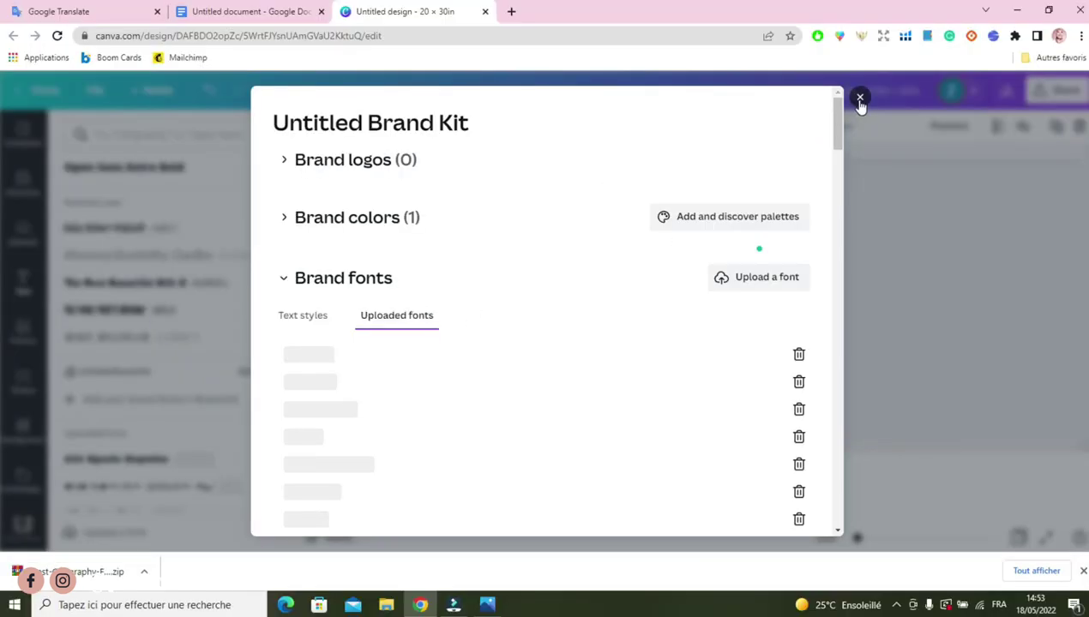
click(859, 100)
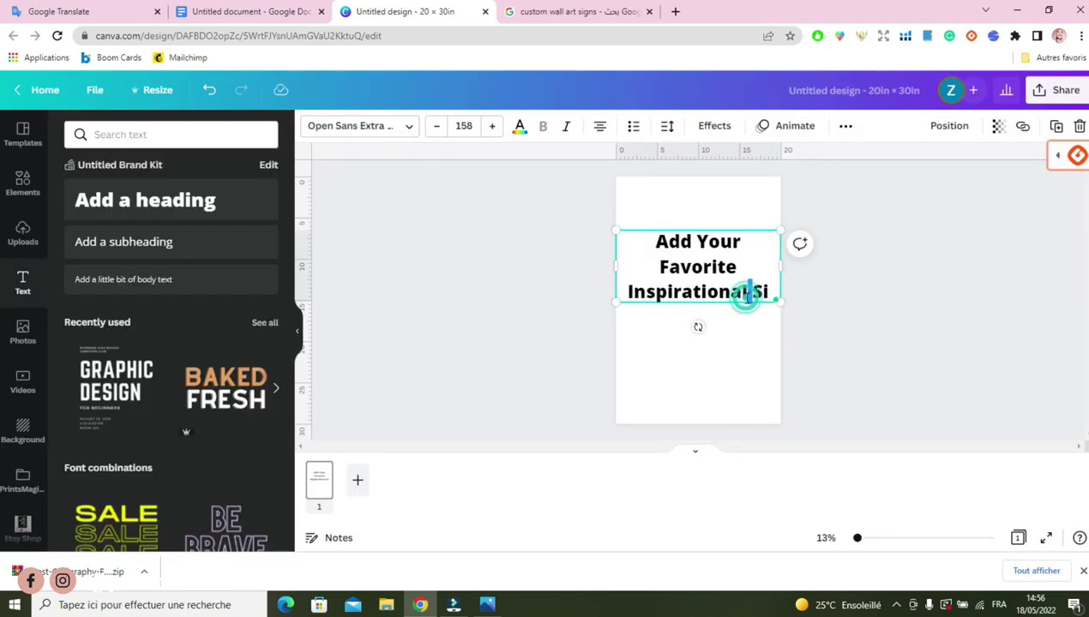
Replace the heading text with "Add Your Favorite Inspirational Saying or message here!" and narrow its box to fit inside the page margins
key(BackSpace)
key(BackSpace)
key(BackSpace)
key(BackSpace)
key(BackSpace)
key(BackSpace)
key(BackSpace)
key(BackSpace)
key(BackSpace)
key(BackSpace)
key(BackSpace)
key(BackSpace)
key(BackSpace)
key(BackSpace)
key(BackSpace)
key(BackSpace)
key(BackSpace)
key(BackSpace)
key(BackSpace)
key(BackSpace)
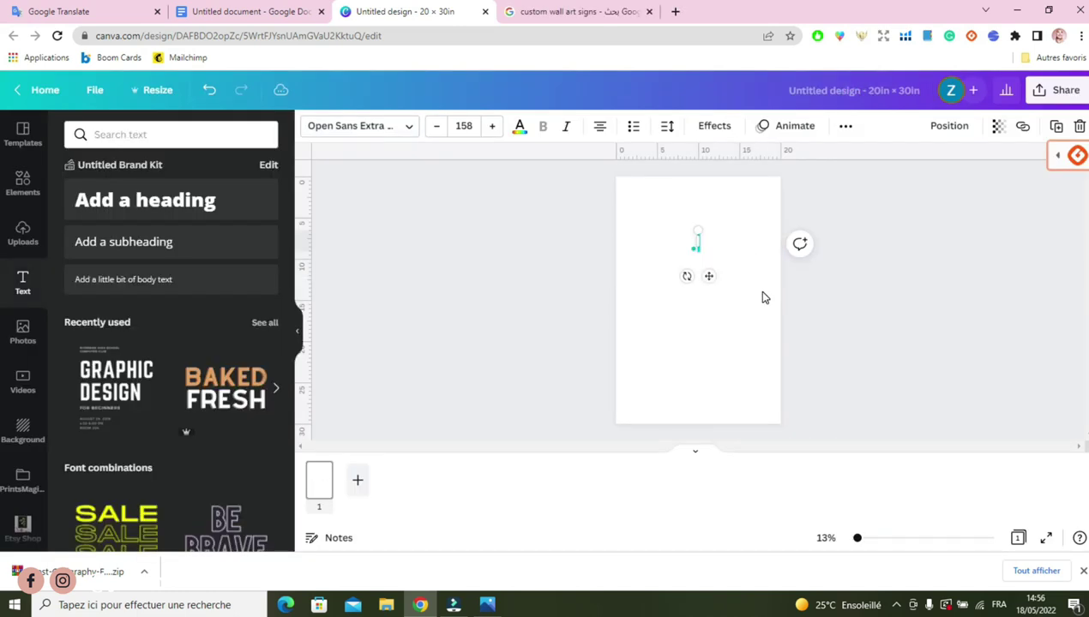
text(Add Your Favorite Inspirational Saying or message here!)
drag(787, 293, 749, 300)
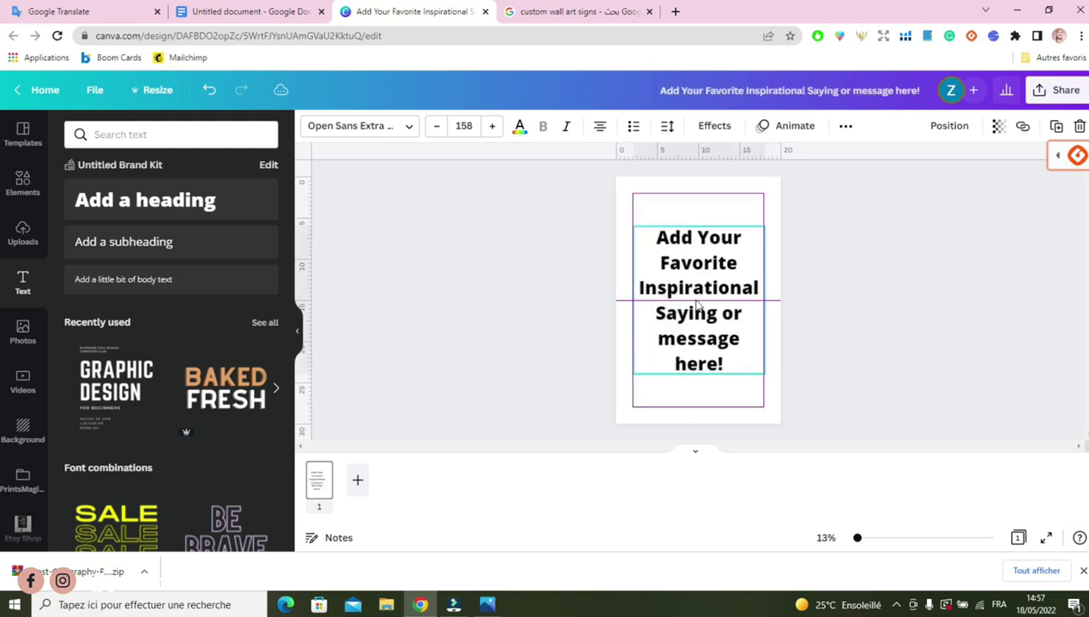
Try the Aniyah font on the quote and set its font to Angelina
click(401, 134)
drag(288, 182, 286, 243)
click(99, 383)
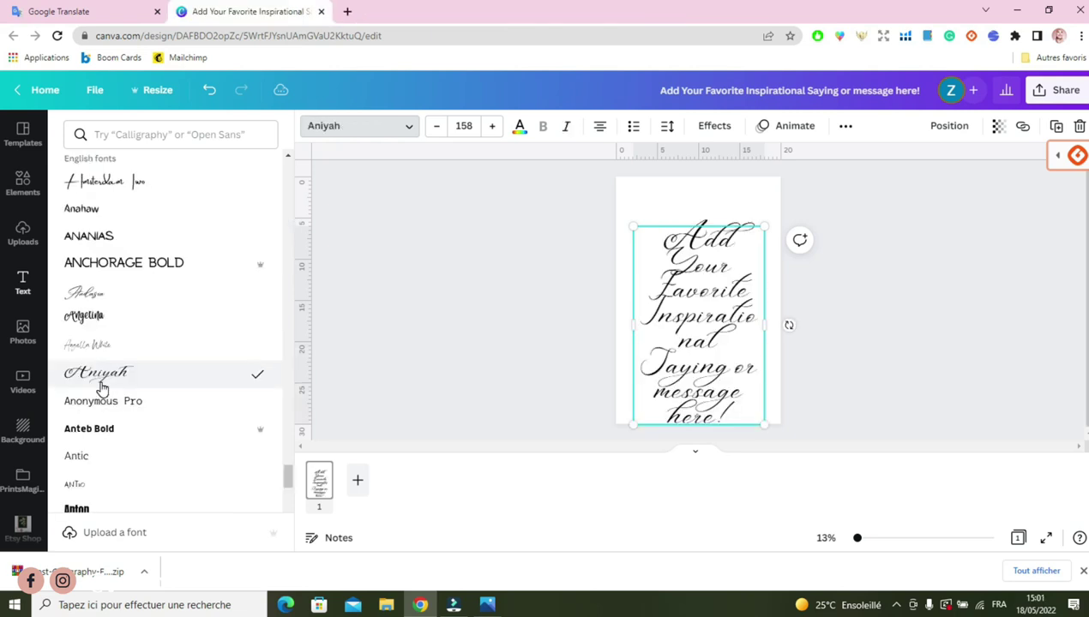
click(93, 315)
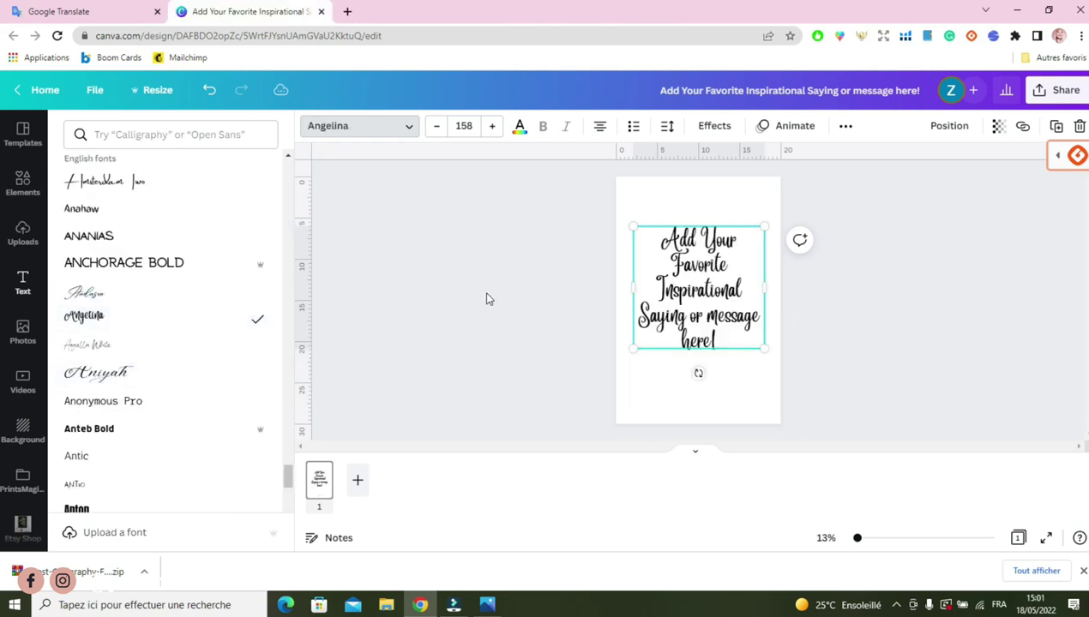
Narrow the quote's text box to about 10.5 in wide and set its line spacing to about 1.55
drag(763, 256, 716, 301)
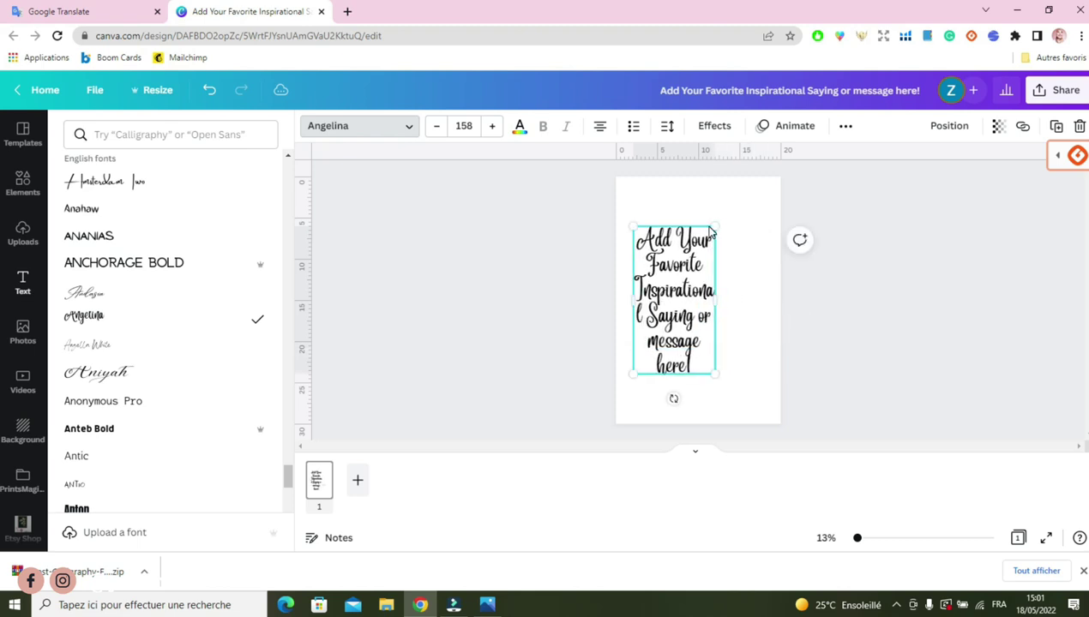
click(666, 126)
drag(748, 224, 759, 225)
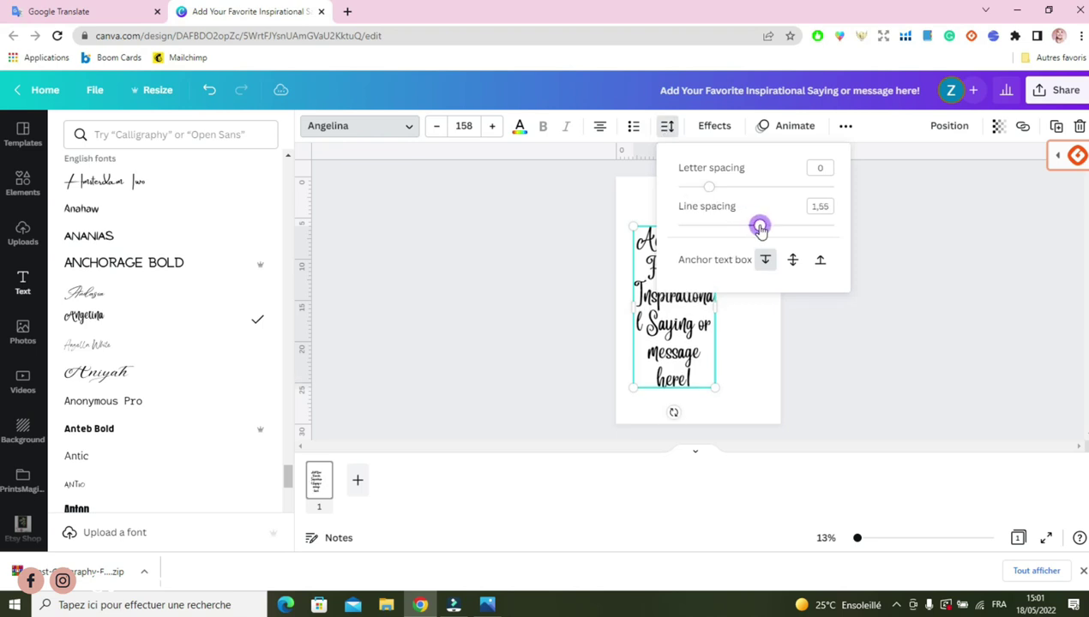
click(729, 382)
drag(725, 316, 726, 311)
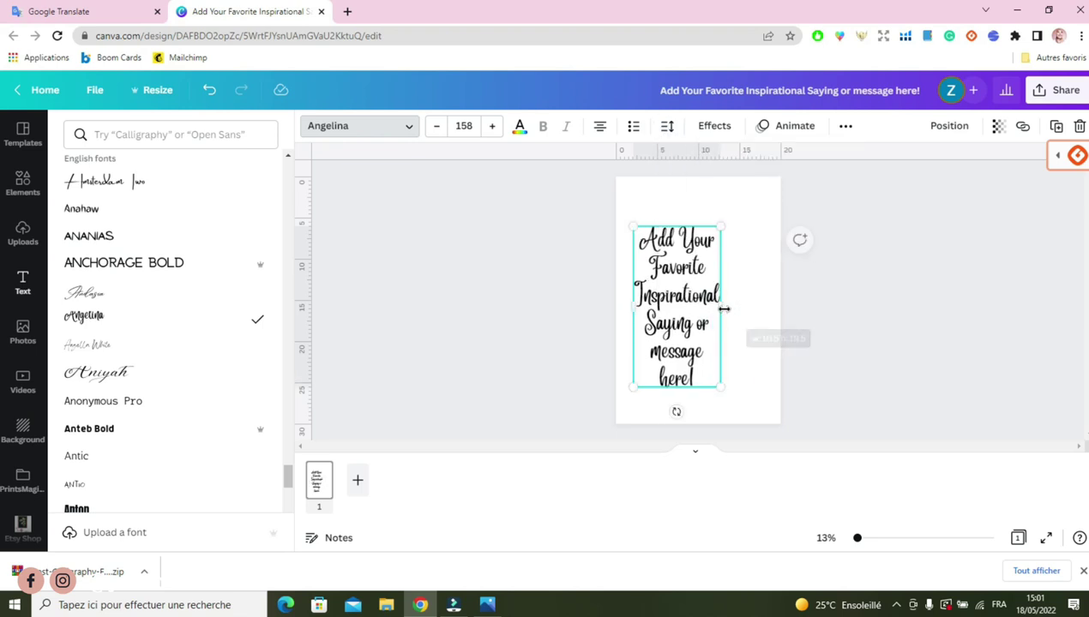
Enlarge the quote to about 12.4 in wide and center it on the page
click(792, 345)
click(780, 381)
drag(721, 388, 739, 415)
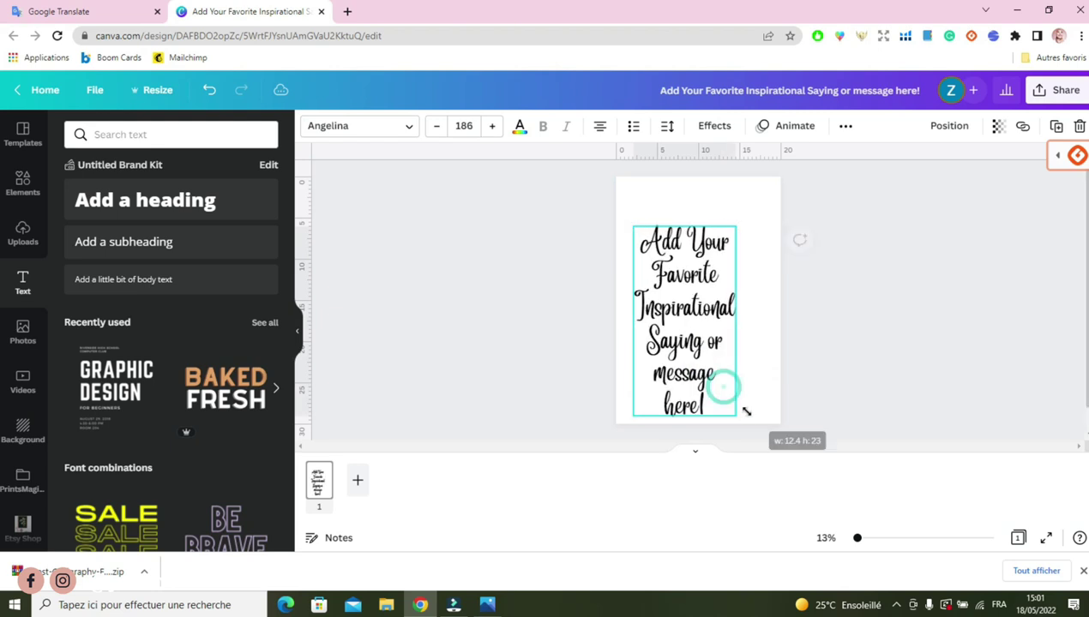
drag(688, 371, 700, 346)
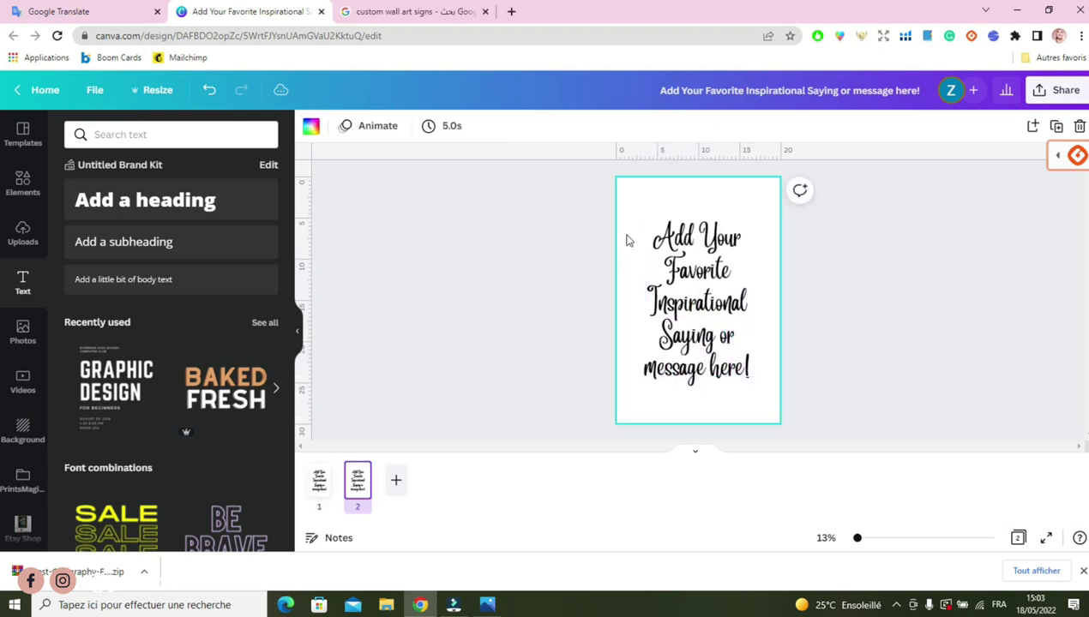
Try a yellow background on page 2 and adjust its shade with a custom color
click(311, 126)
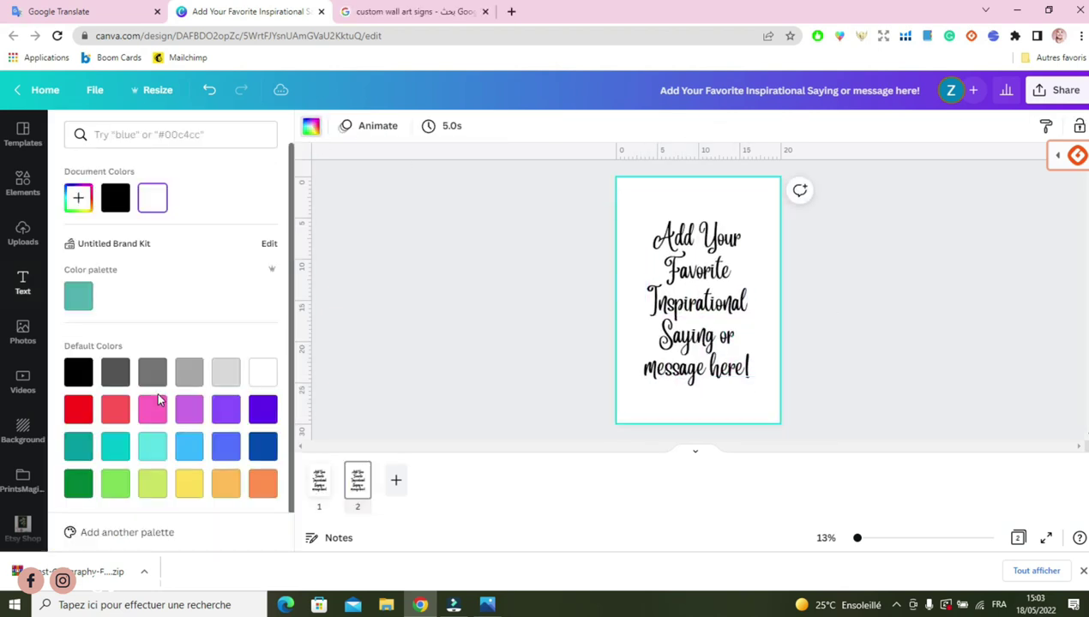
click(188, 484)
click(78, 198)
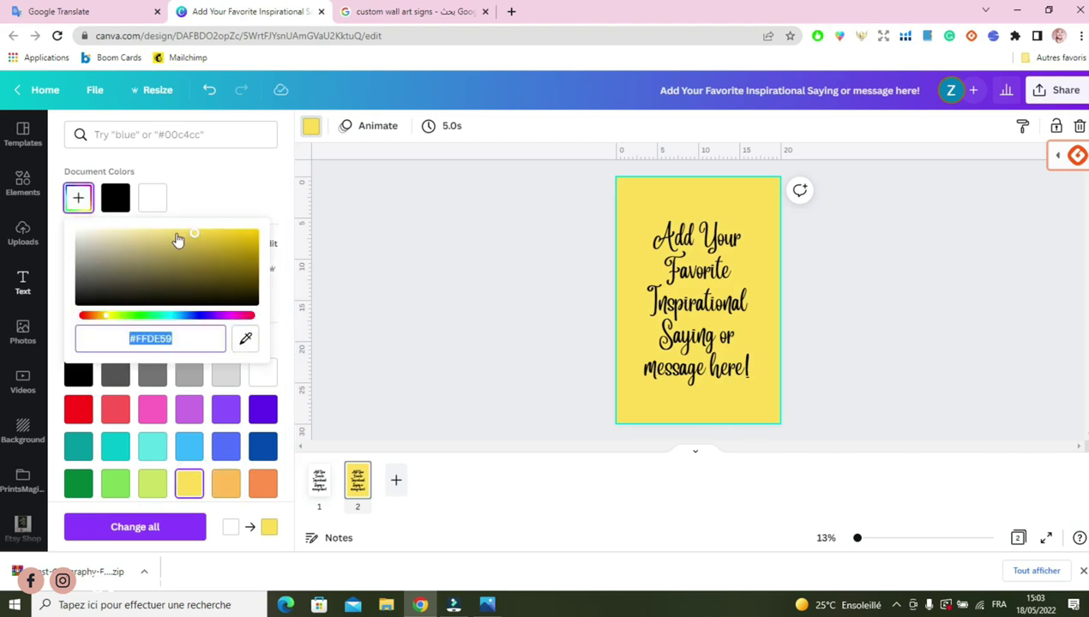
drag(178, 236, 138, 222)
click(396, 483)
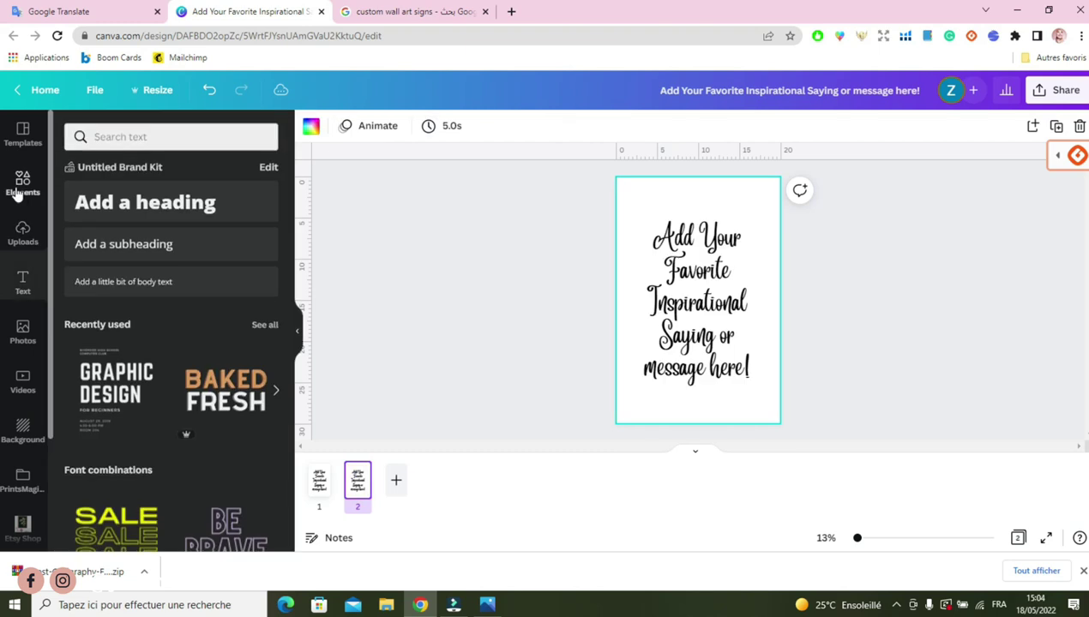
Search the elements for "brush" and browse the results for a watercolor graphic
click(22, 185)
click(152, 134)
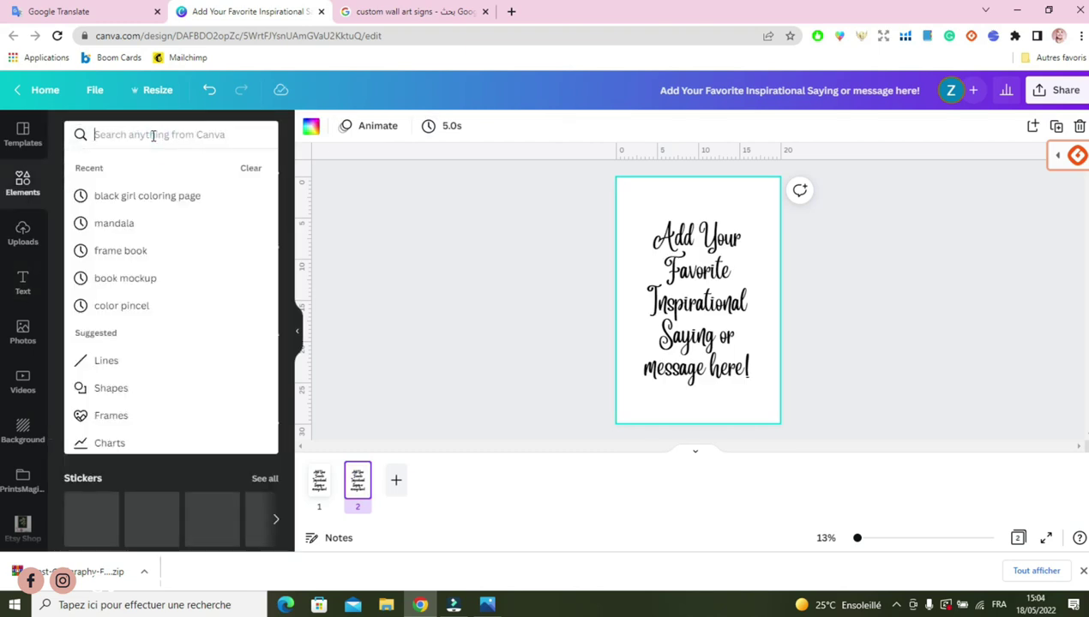
text(brush)
key(Return)
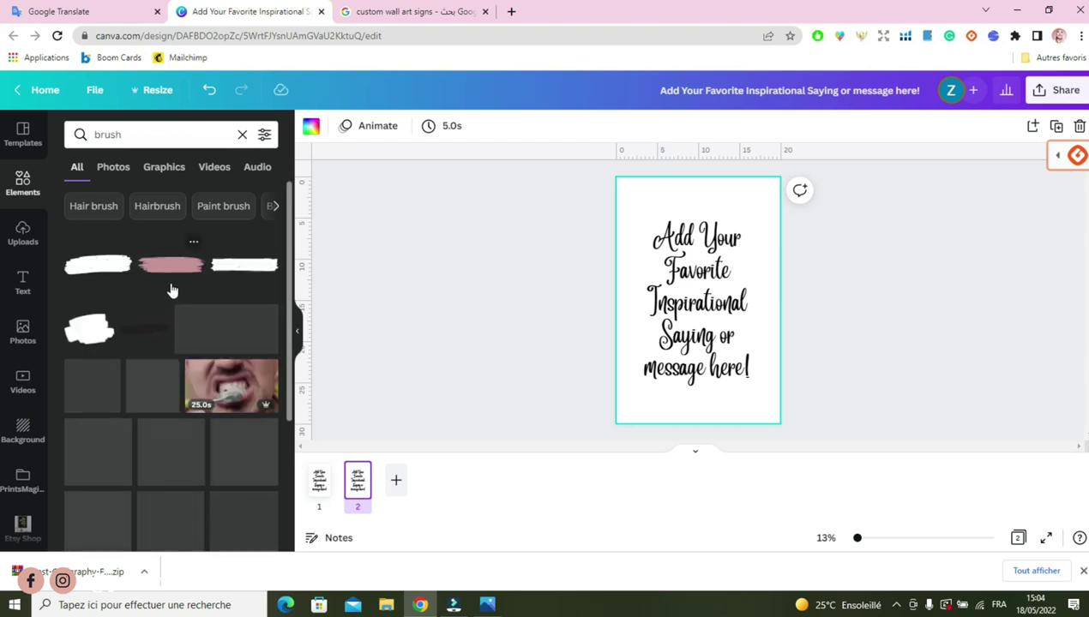
click(274, 206)
click(274, 206)
scroll(171, 343, down, 4)
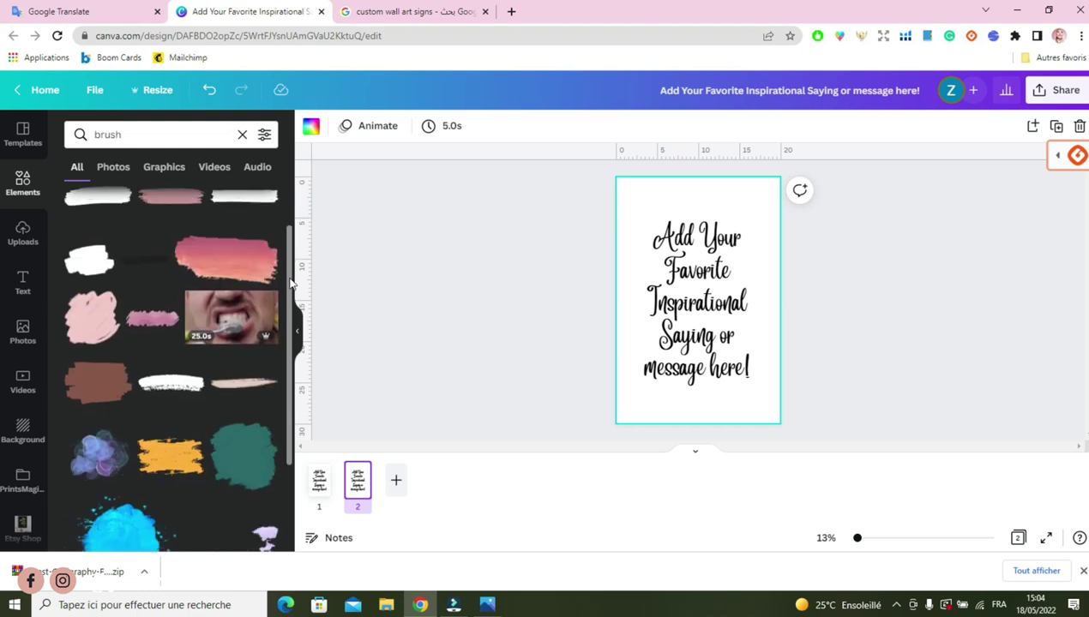
Add the blue watercolor splash to page 2, enlarge it to cover the page width and center it
click(120, 274)
drag(767, 365, 821, 403)
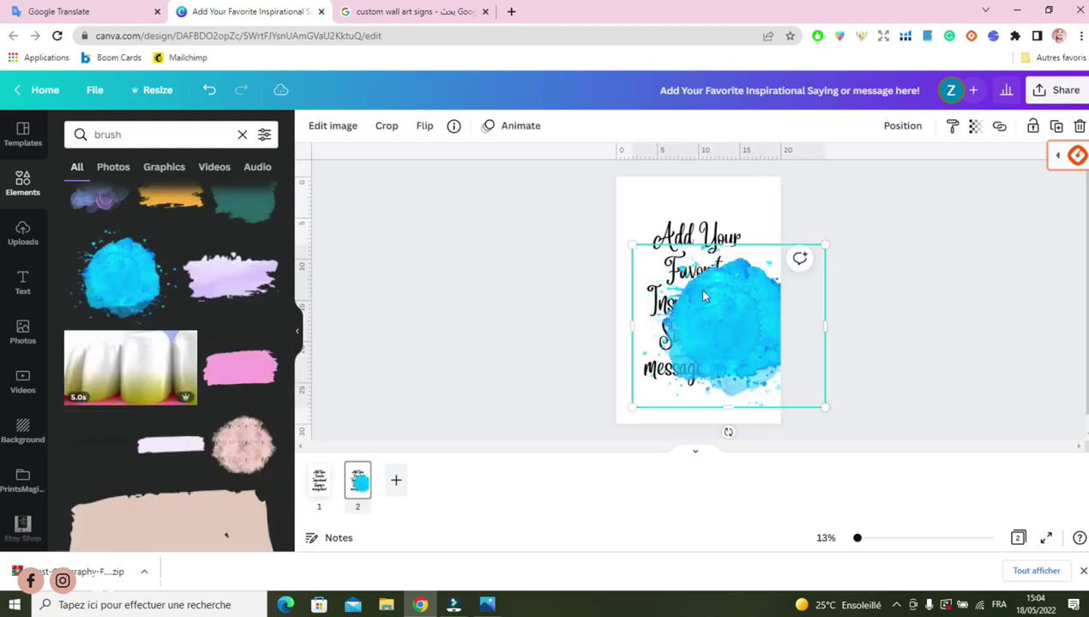
drag(631, 244, 545, 216)
drag(833, 408, 864, 439)
drag(736, 367, 722, 362)
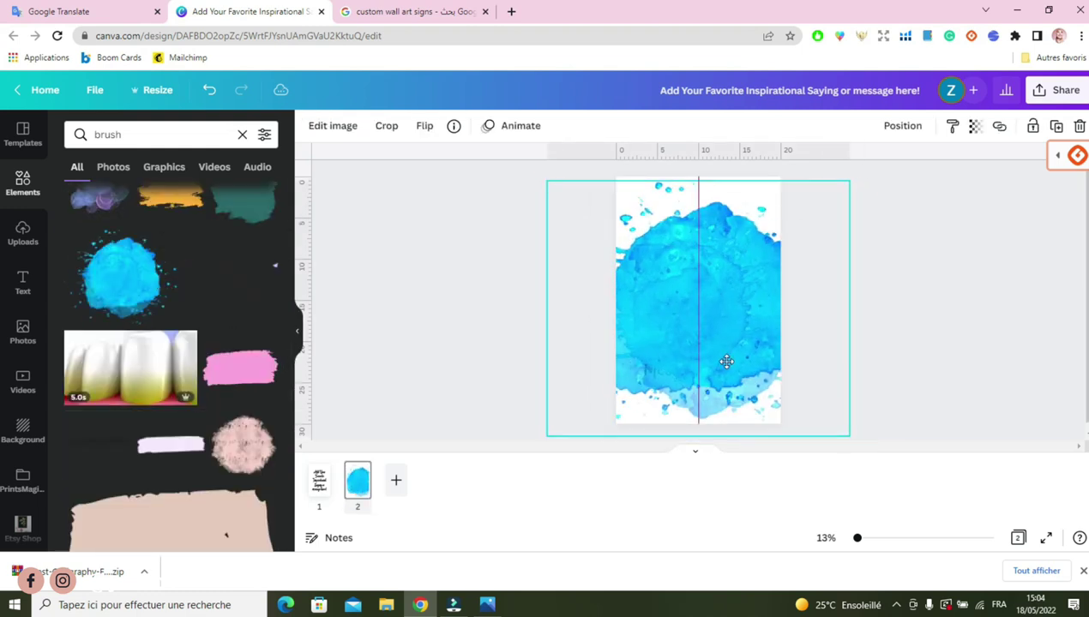
Place the blue watercolor splash behind the quote text on page 2
click(902, 125)
click(844, 168)
key(Escape)
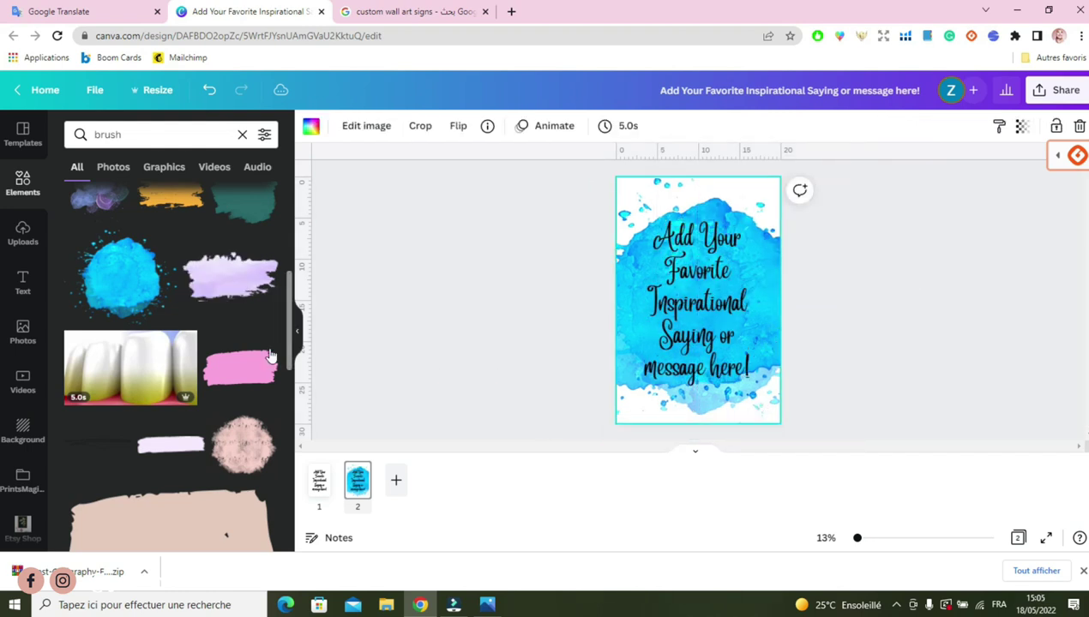
Add the blue and purple watercolor blot behind the quote, enlarge it beyond the page and rotate it diagonally
scroll(171, 360, up, 5)
drag(97, 422, 735, 211)
click(734, 211)
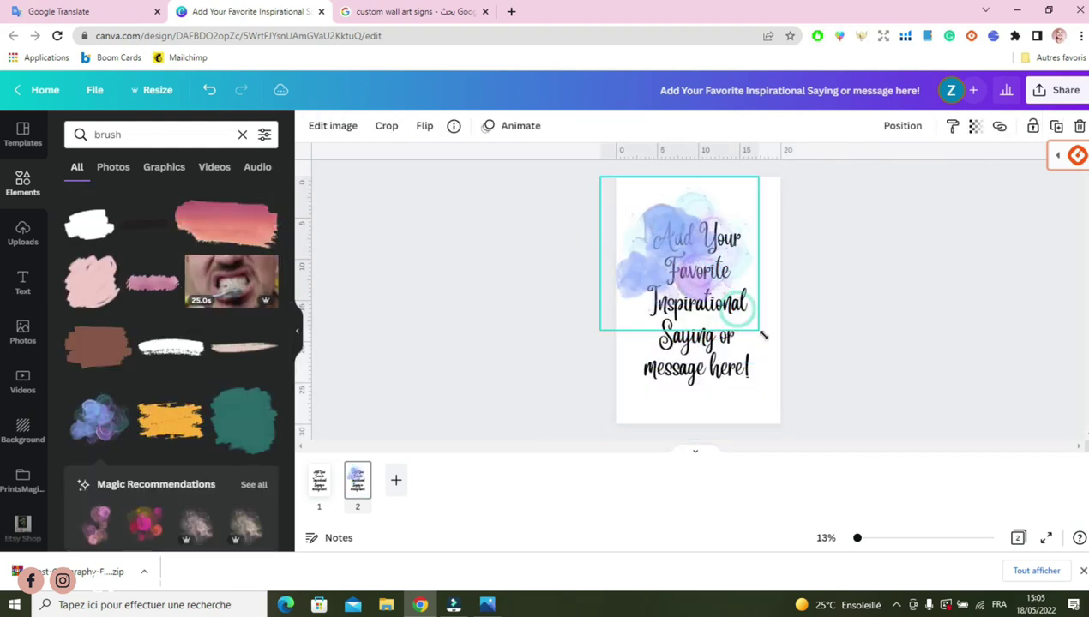
drag(761, 332, 812, 375)
drag(704, 447, 823, 412)
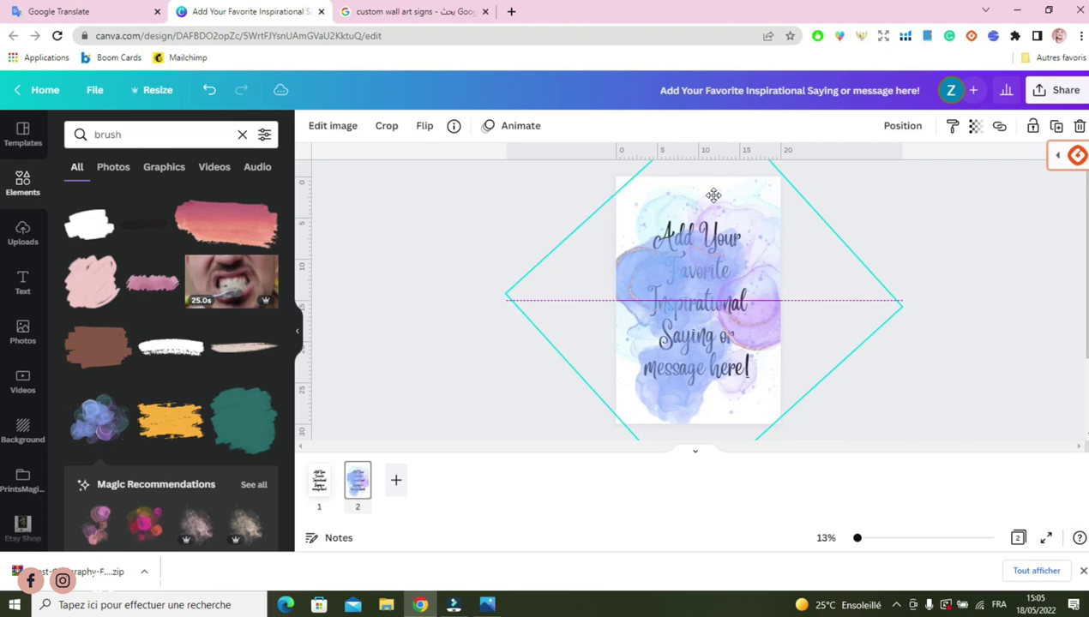
click(469, 241)
click(721, 423)
Try other colors on the page 2 quote text and set it to orange
click(319, 481)
click(357, 481)
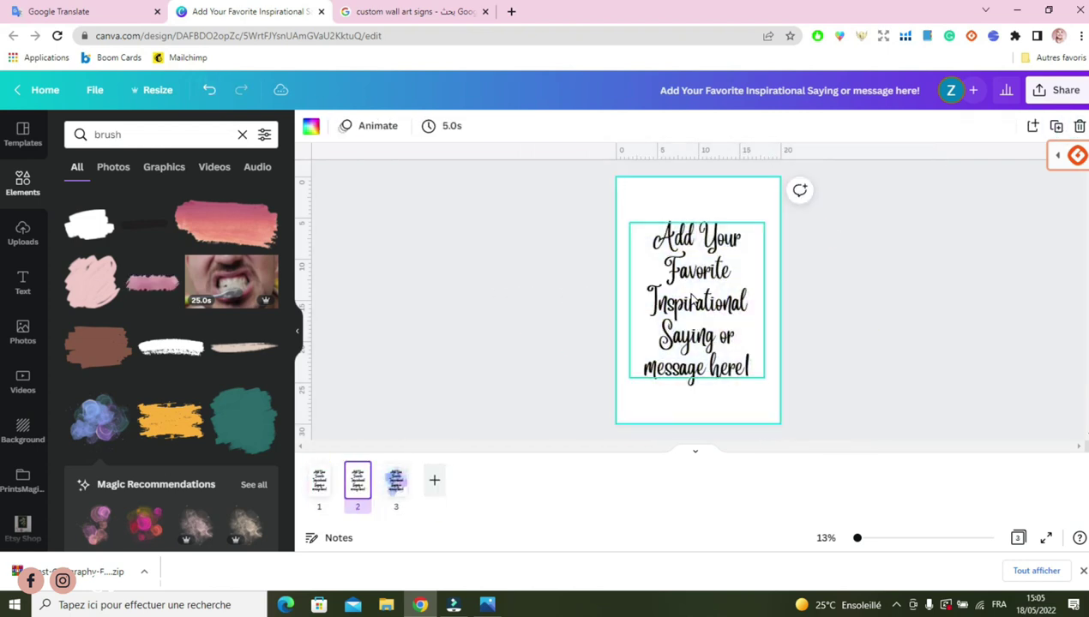
click(519, 125)
click(78, 198)
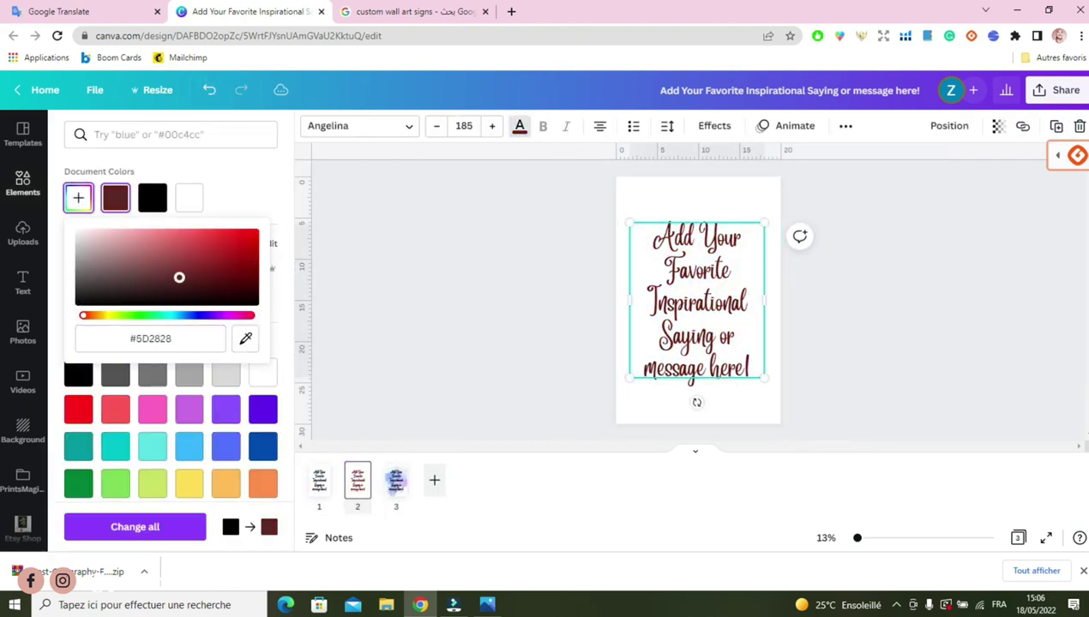
click(152, 409)
click(262, 483)
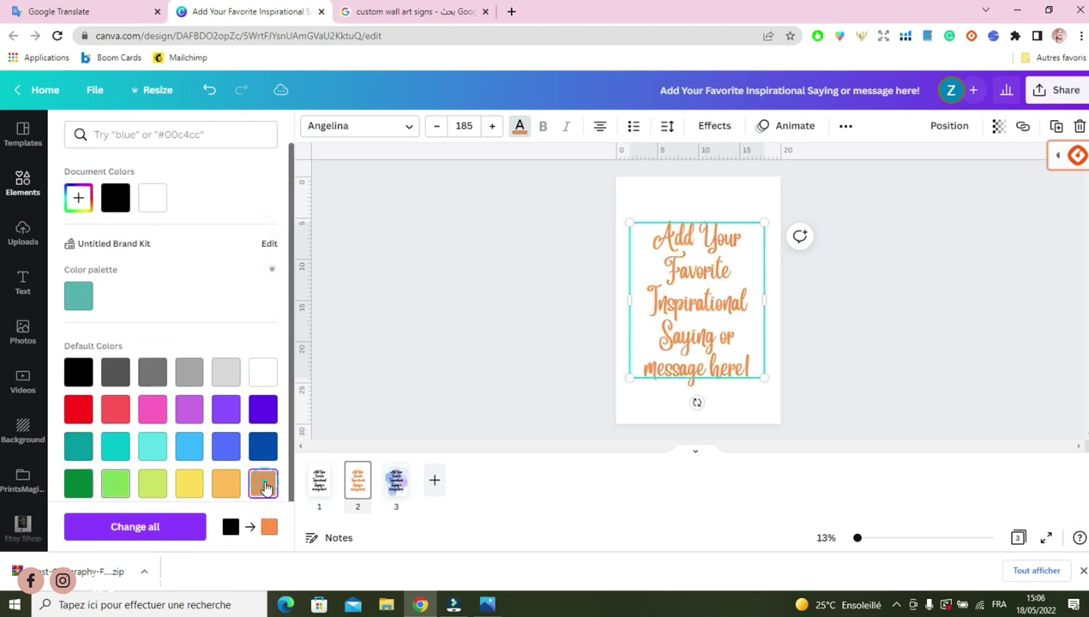
click(604, 430)
Add the recommended pink watercolor blot to page 2, enlarge it beyond the page and place it behind the quote text
click(396, 484)
click(358, 488)
scroll(287, 238, down, 3)
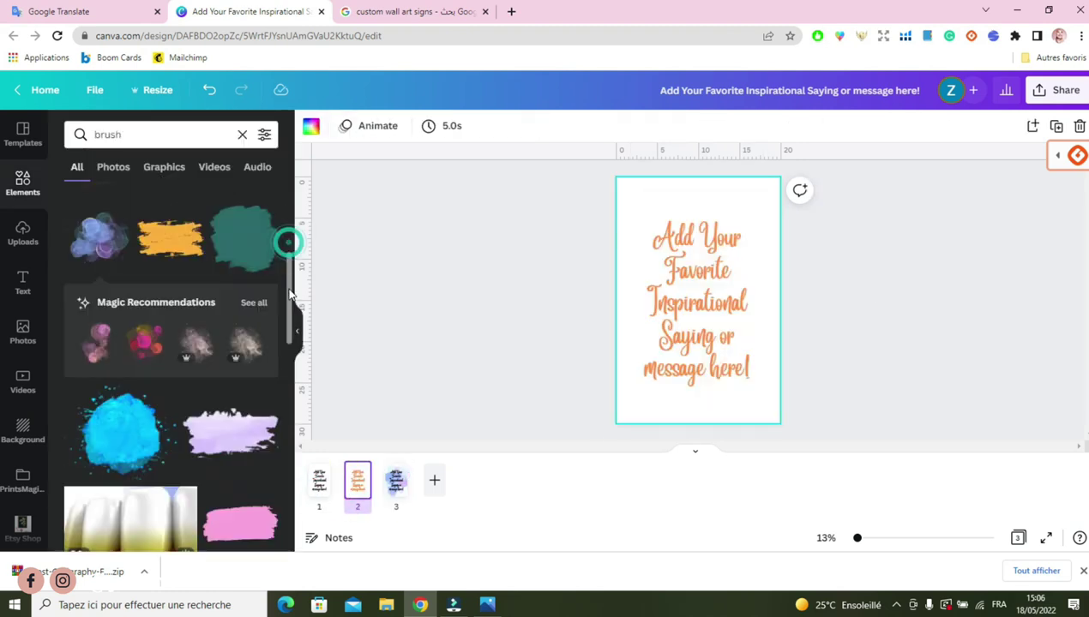
click(93, 343)
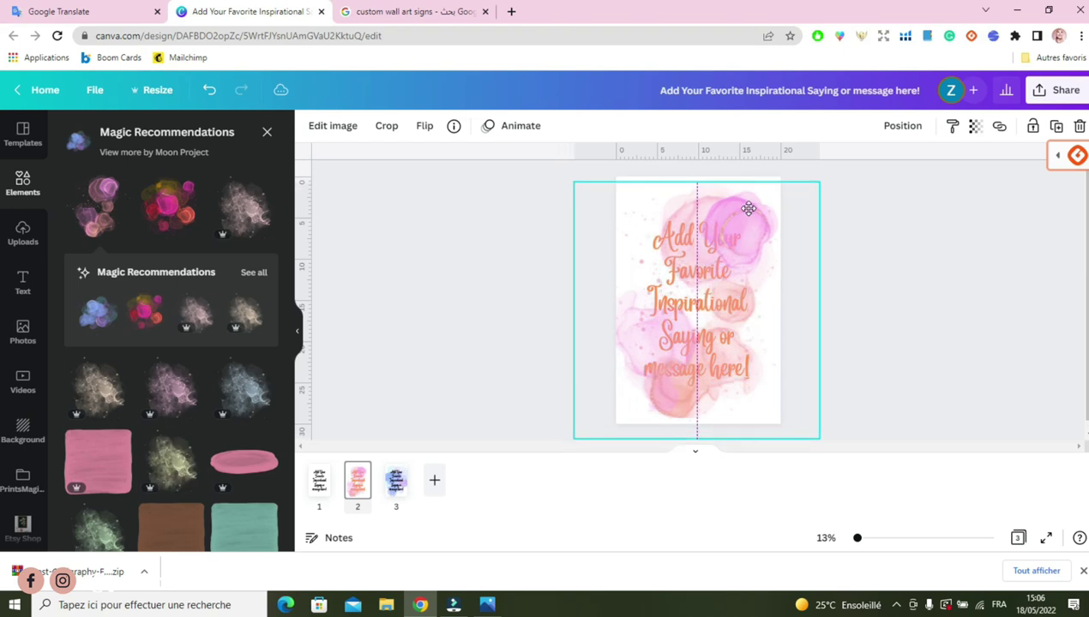
click(902, 125)
Set the page 2 quote text to a custom dark magenta, about #661346
click(696, 300)
click(519, 125)
click(152, 482)
click(78, 198)
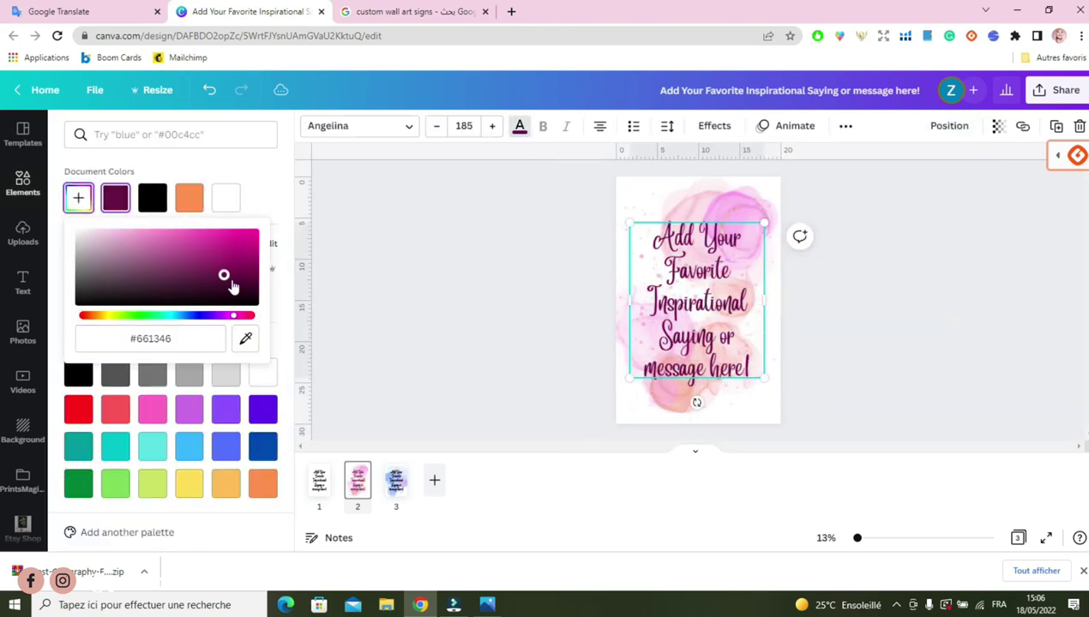
click(857, 343)
click(396, 484)
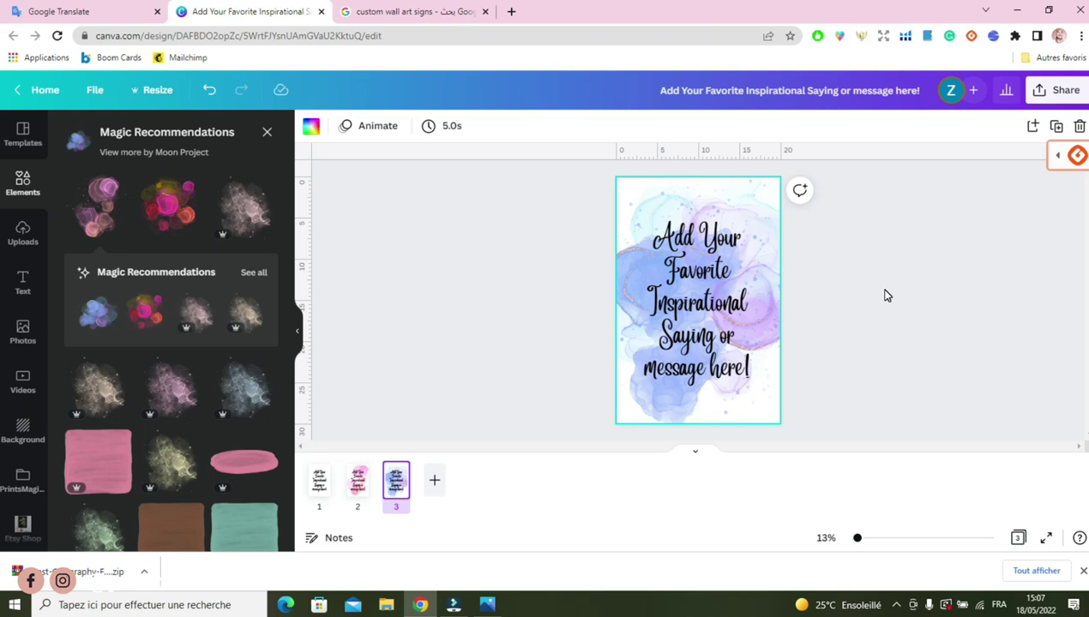
Review the sharing options, and examine the custom and recent sizes offered for resizing the design
click(1059, 90)
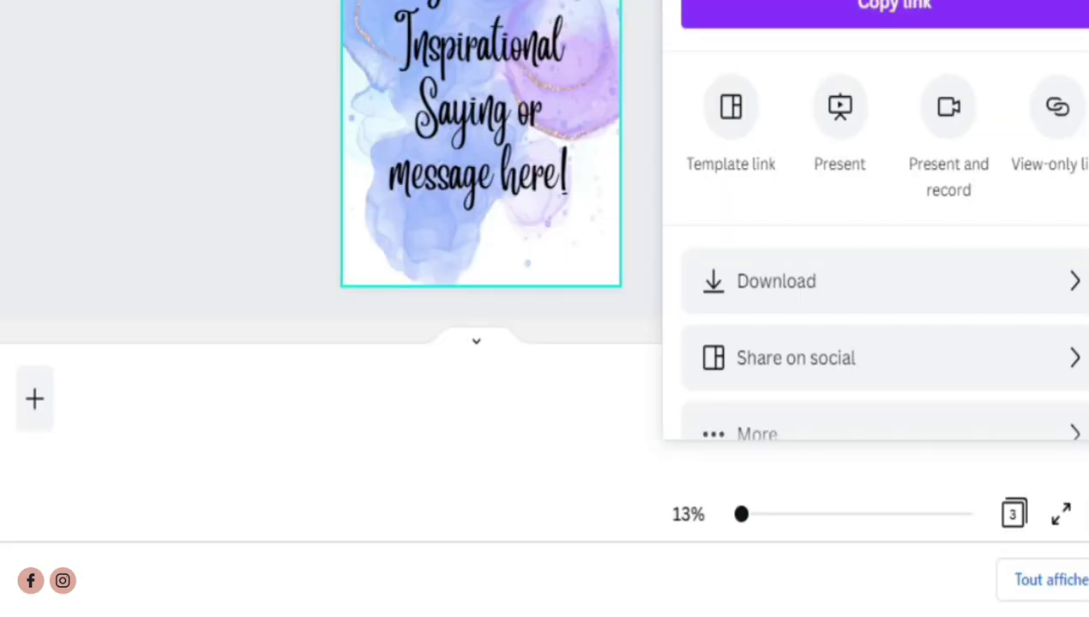
click(192, 45)
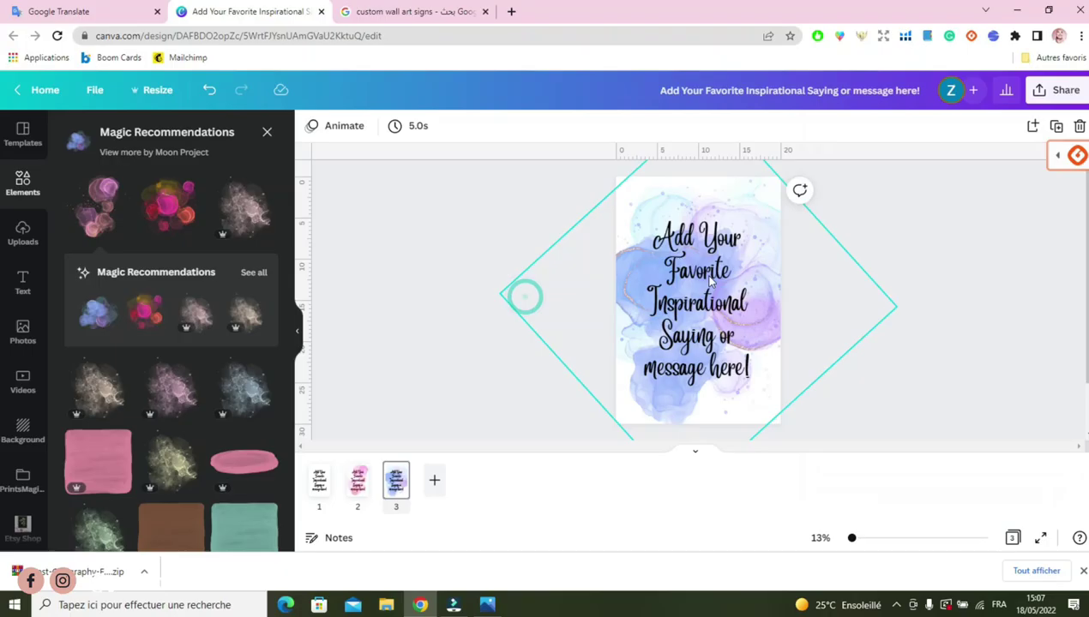
click(156, 92)
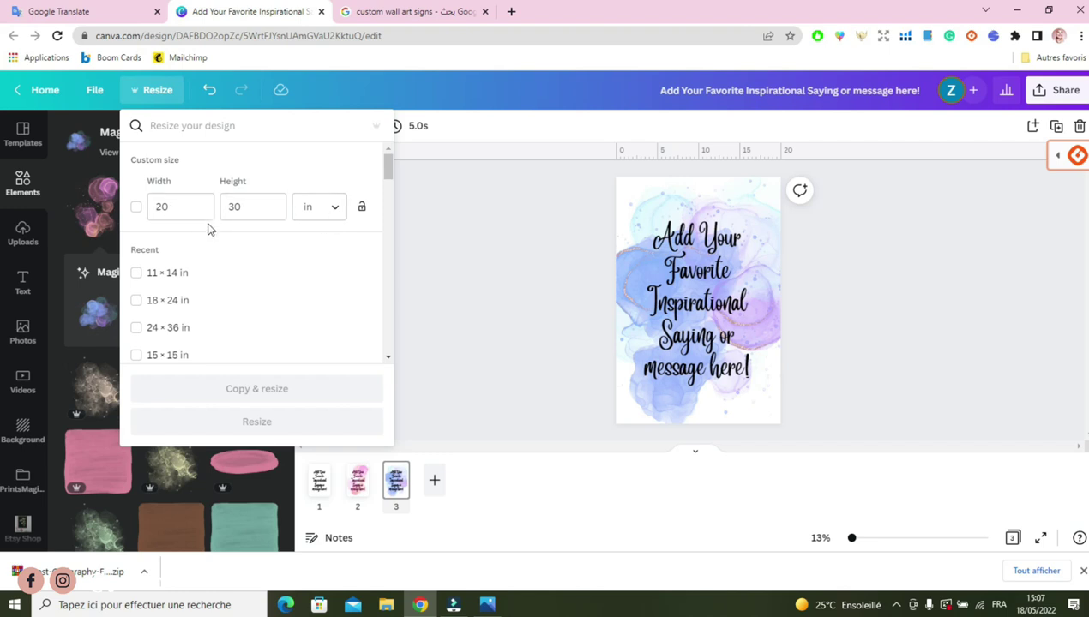
click(175, 207)
double_click(175, 206)
drag(253, 206, 214, 203)
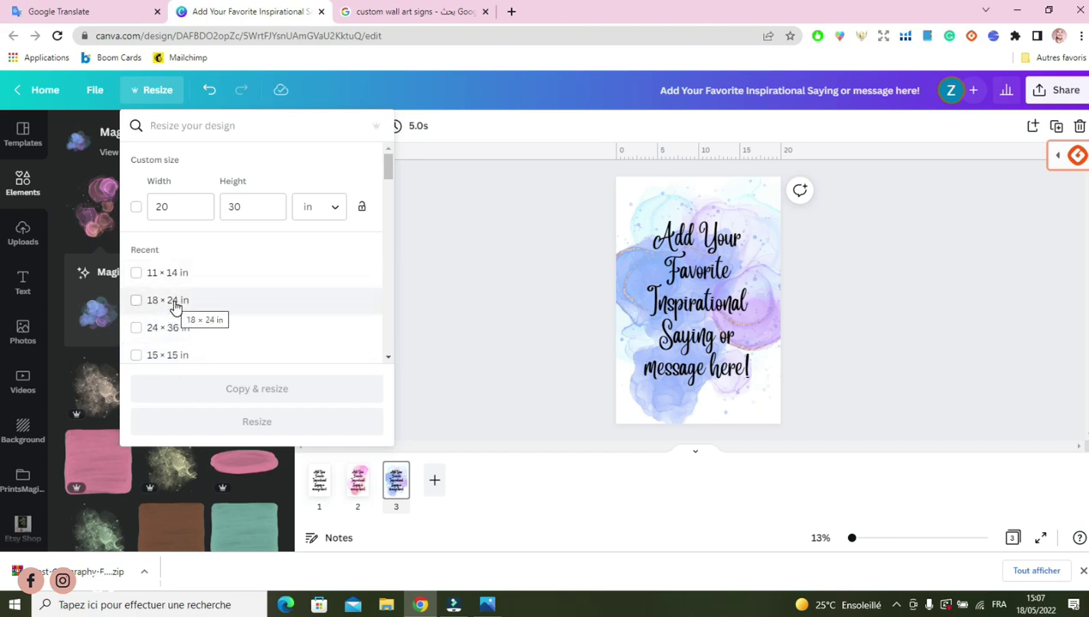
click(515, 206)
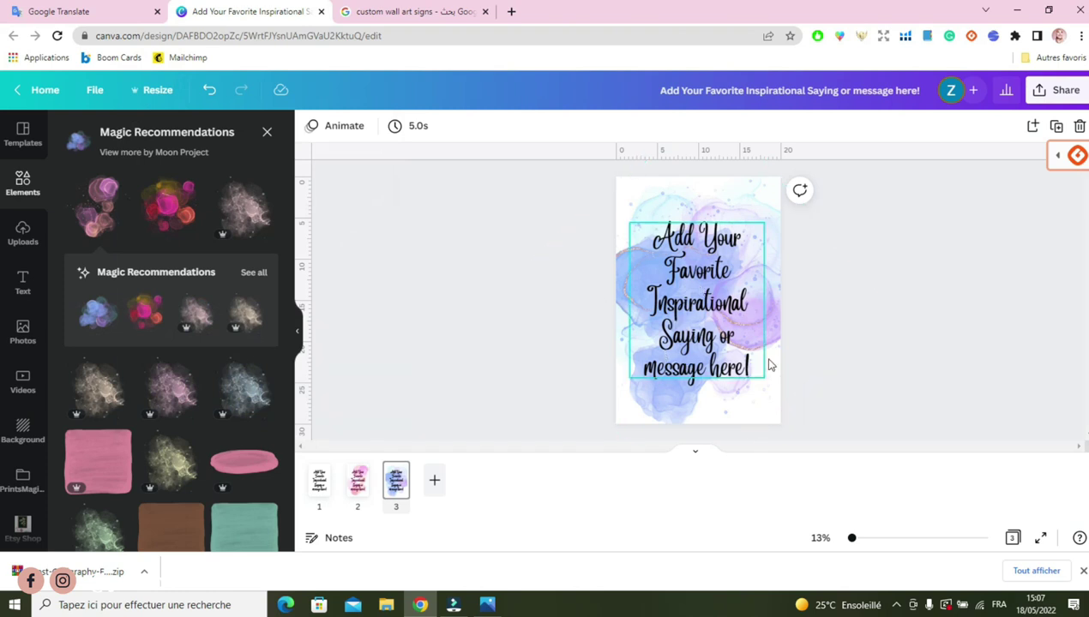
Name the design "custom wall art" and save it to the Custom Wall Arts folder in your projects
click(1062, 91)
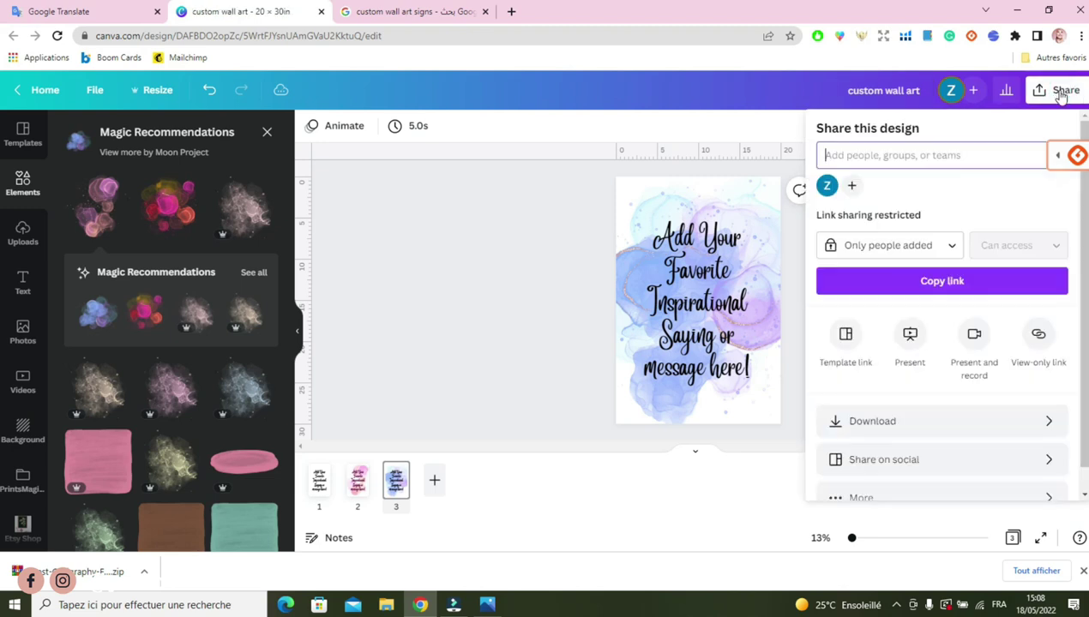
scroll(964, 445, down, 1)
click(933, 469)
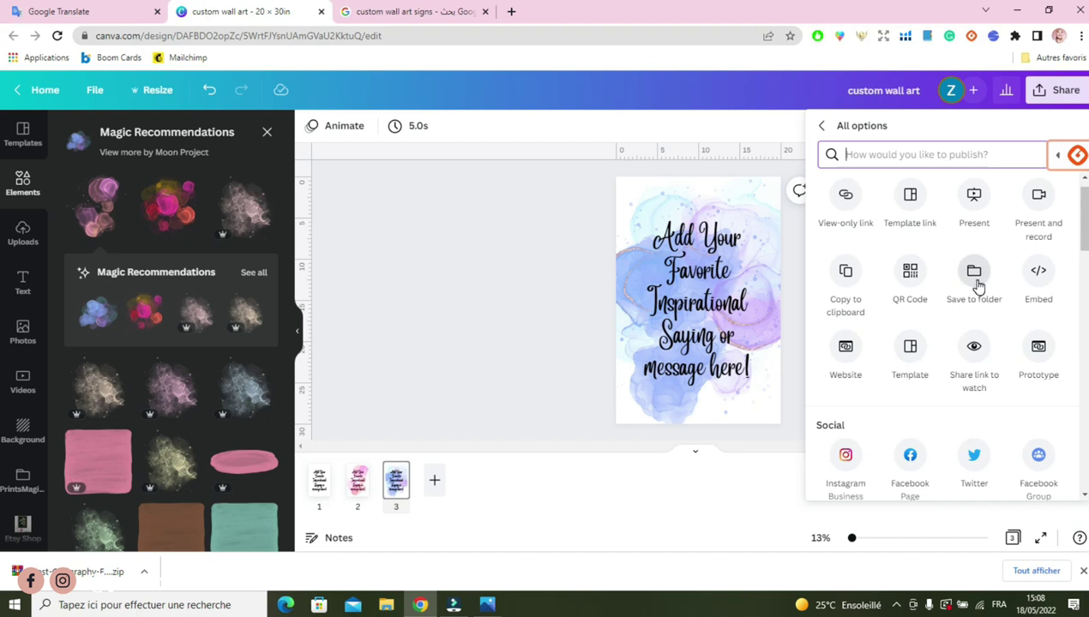
click(974, 279)
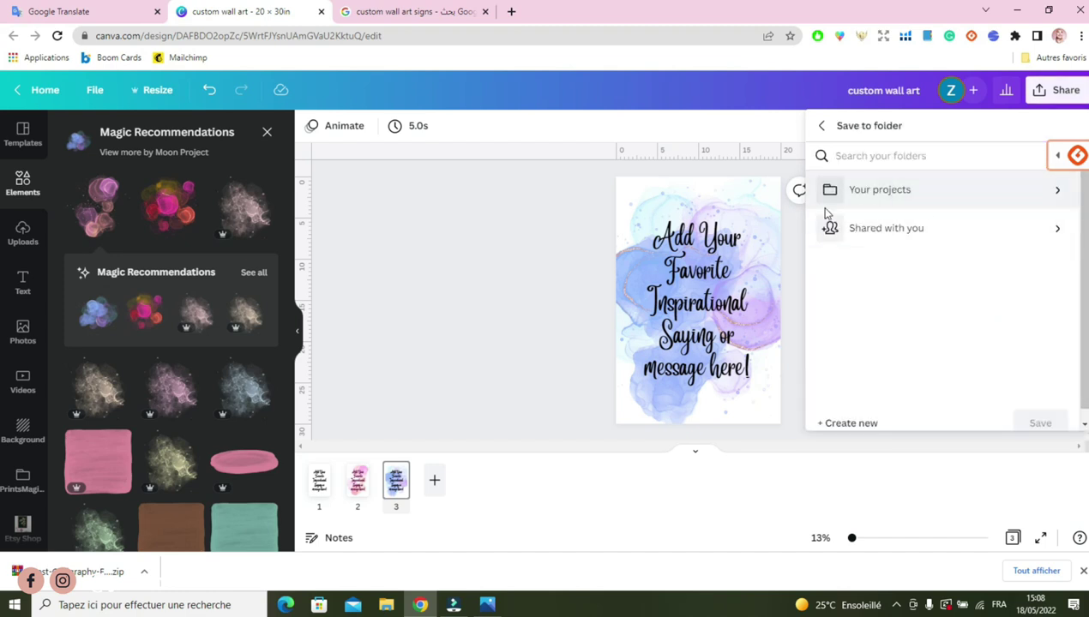
click(905, 200)
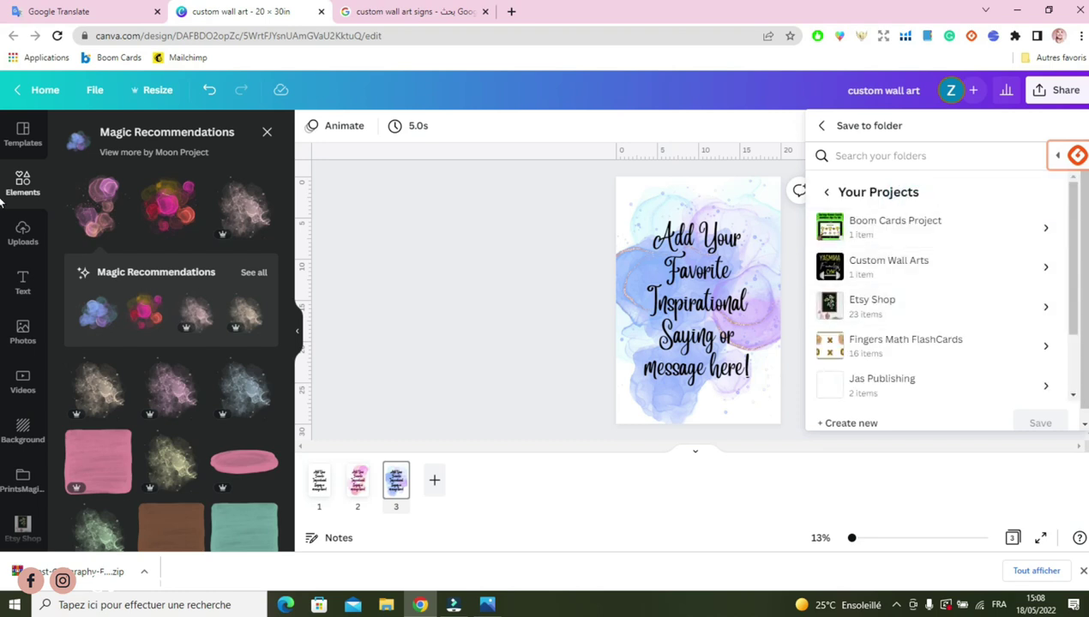
click(923, 268)
click(1040, 420)
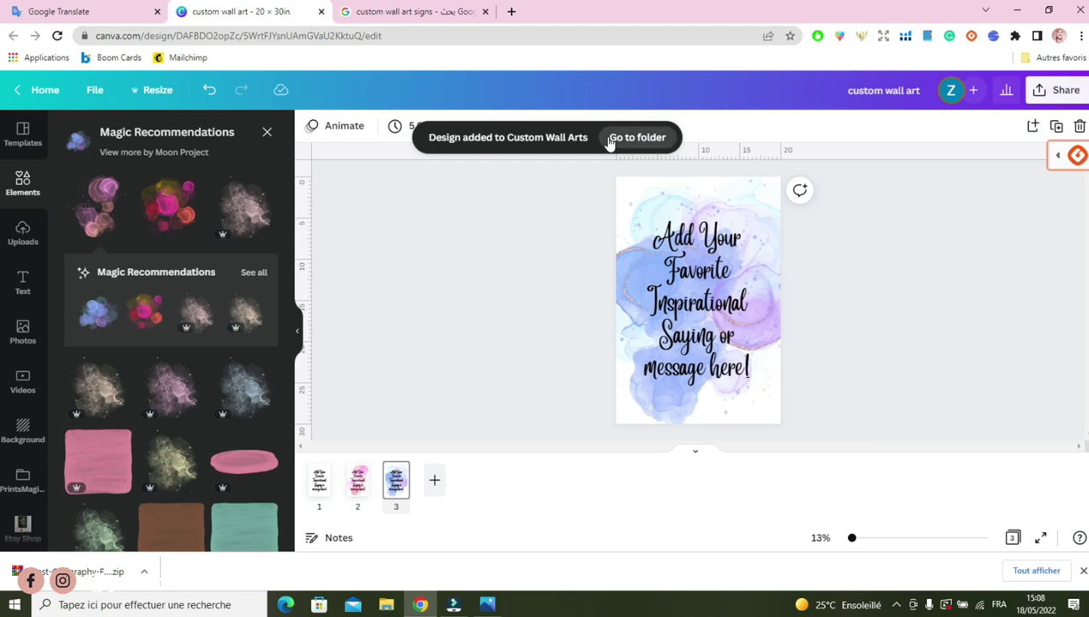
Download all three pages of the design as PNG with a transparent background at size 1
click(1057, 90)
click(911, 426)
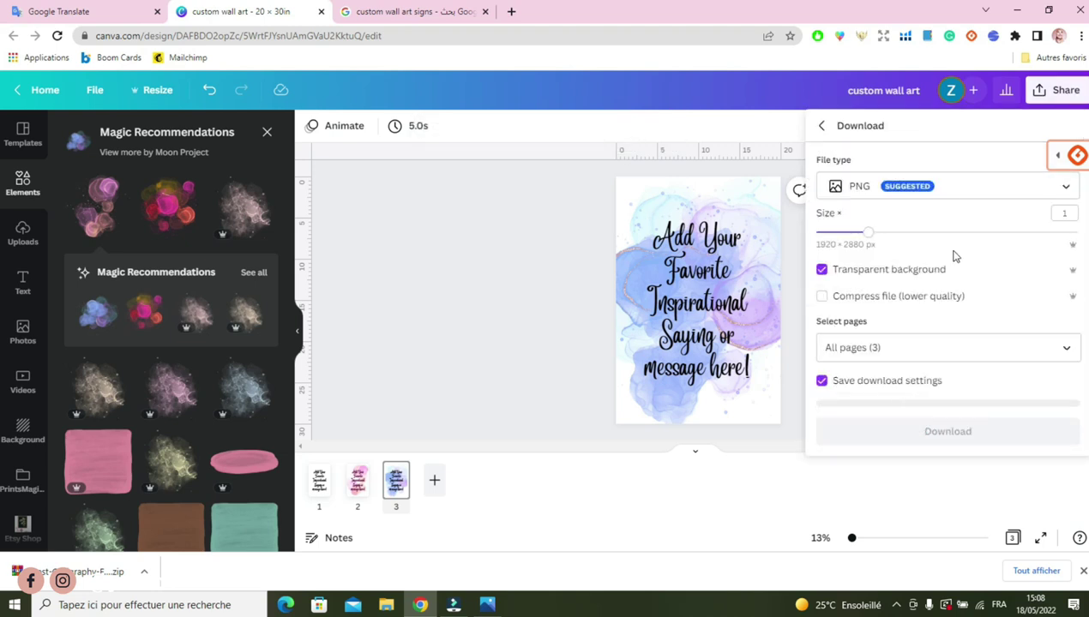
click(941, 428)
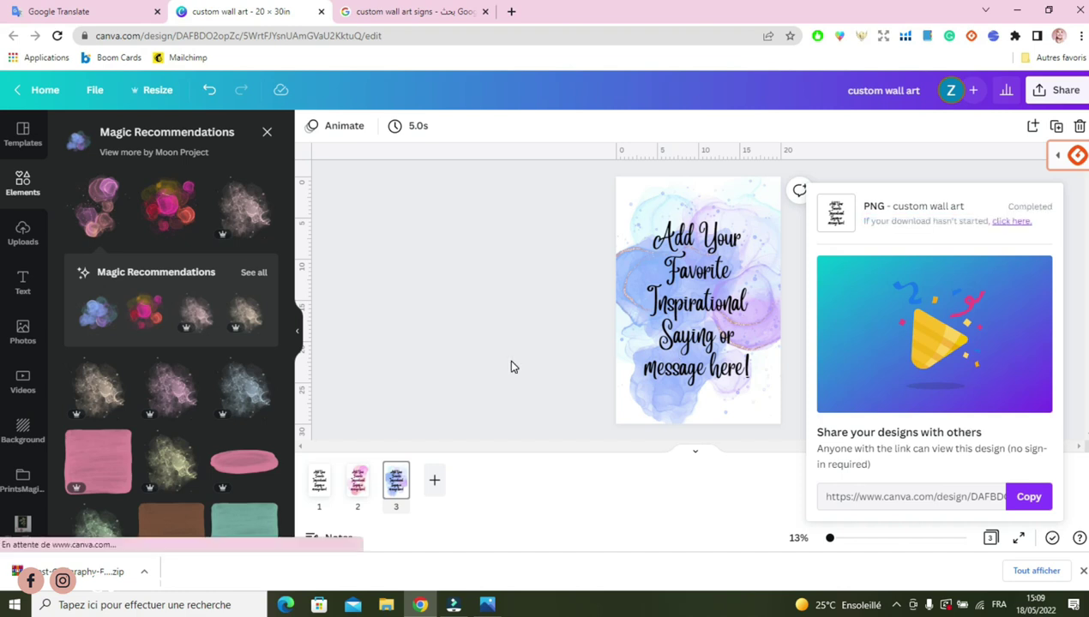
Create a new custom-size design of 2000 × 2000 px
click(108, 93)
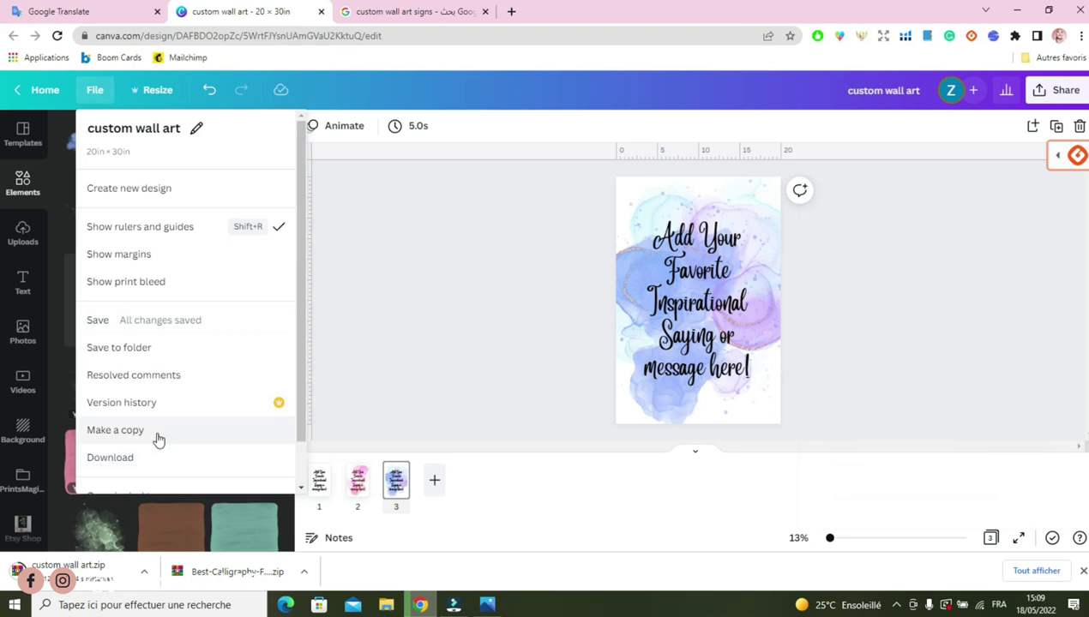
click(140, 190)
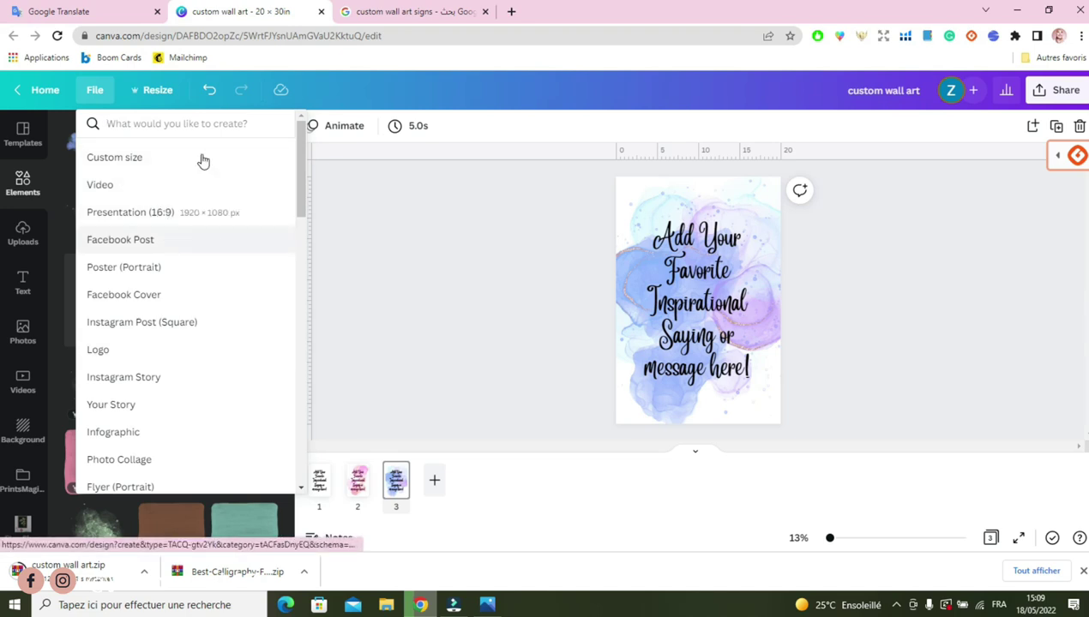
click(110, 161)
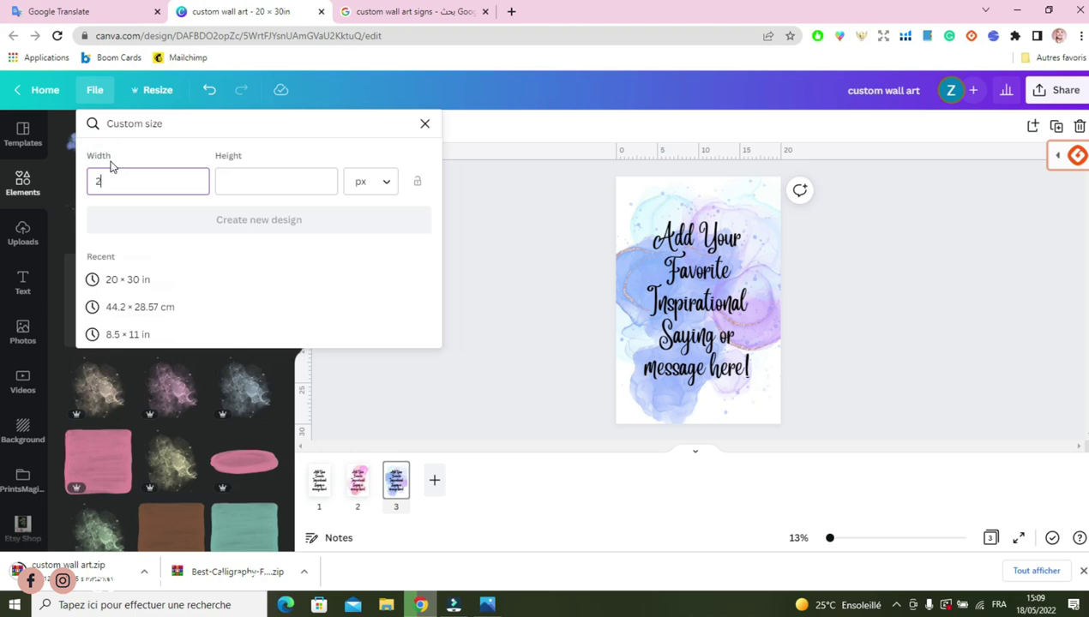
click(262, 172)
text(2000)
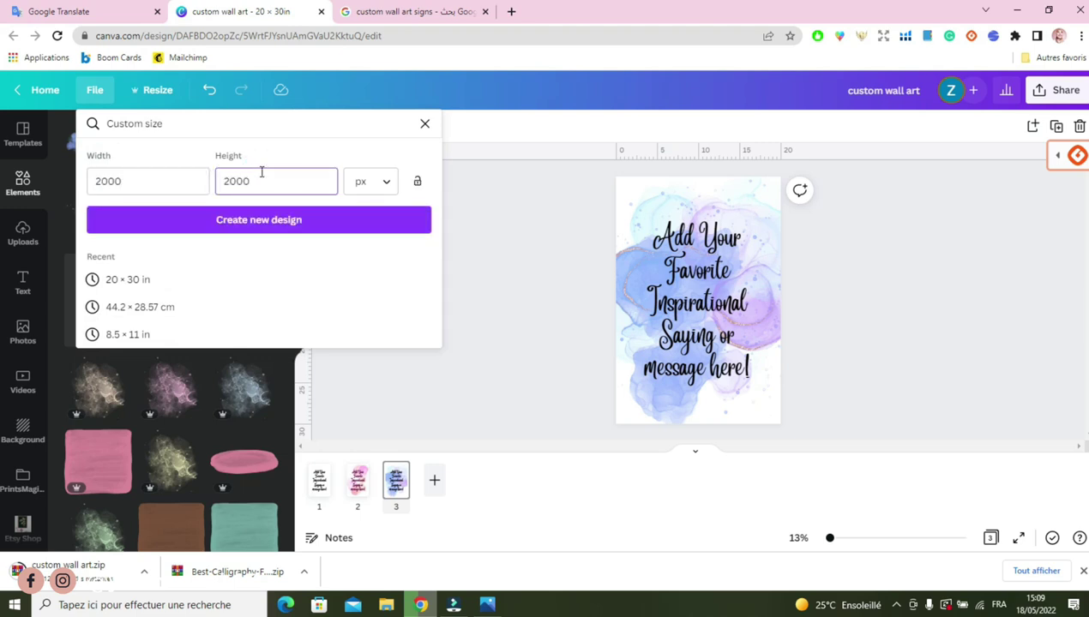
click(262, 221)
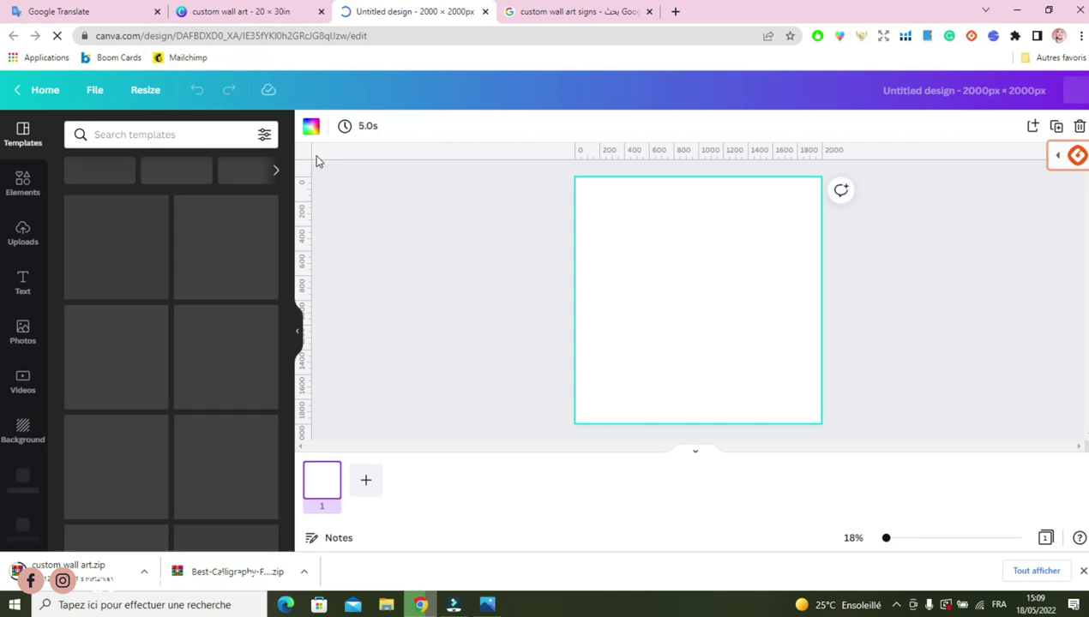
Search the elements for "wall art mockup" and add the black-framed mockup with the white chair to page 1
click(24, 187)
click(144, 136)
text(wall a)
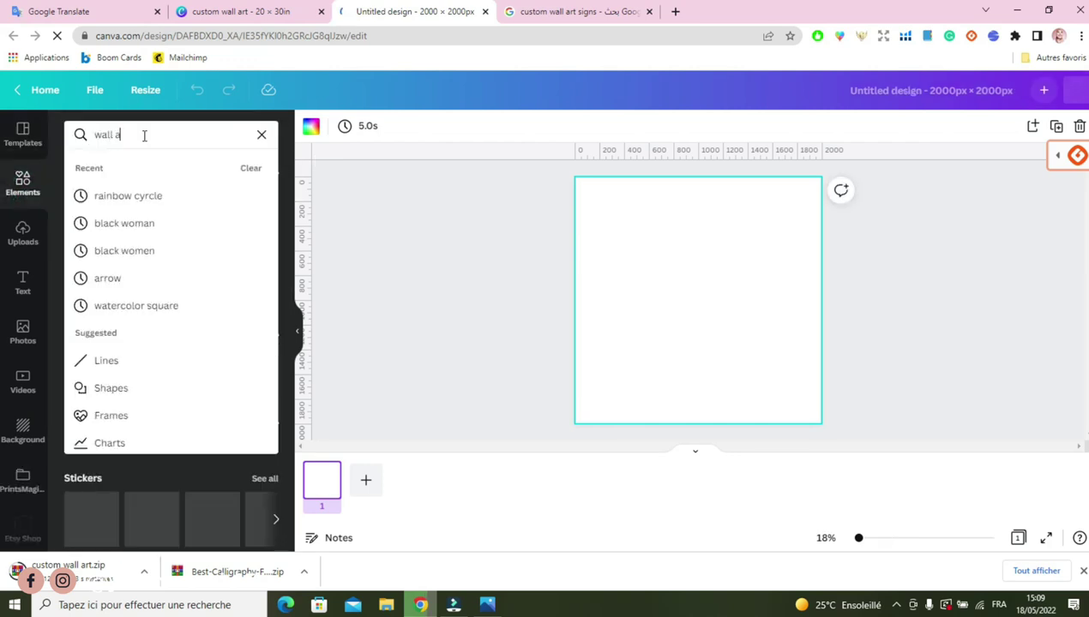
text(rt mockup)
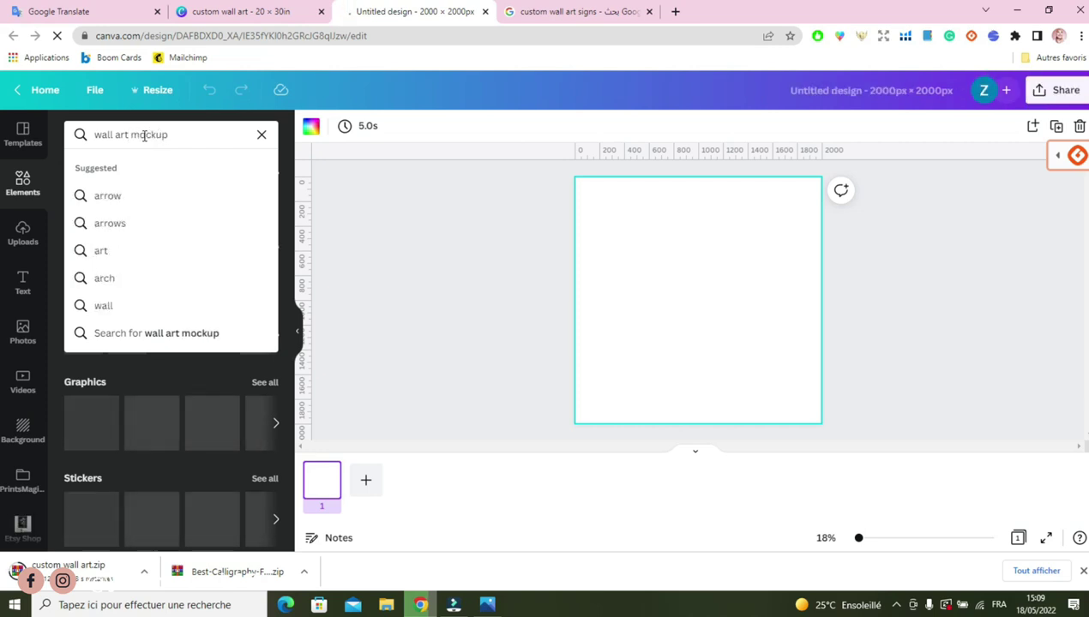
key(Return)
click(234, 296)
Add pages 2 and 3, placing the wooden-frame room mockup on page 2 and the bedroom frame mockup on page 3
click(366, 480)
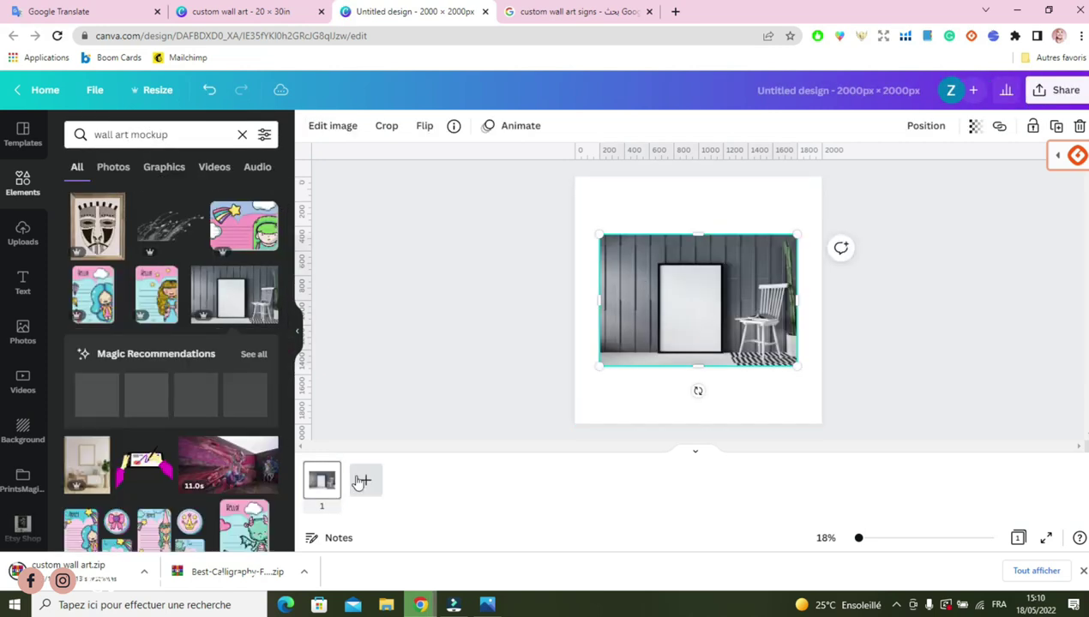
click(87, 464)
click(408, 479)
scroll(172, 360, down, 5)
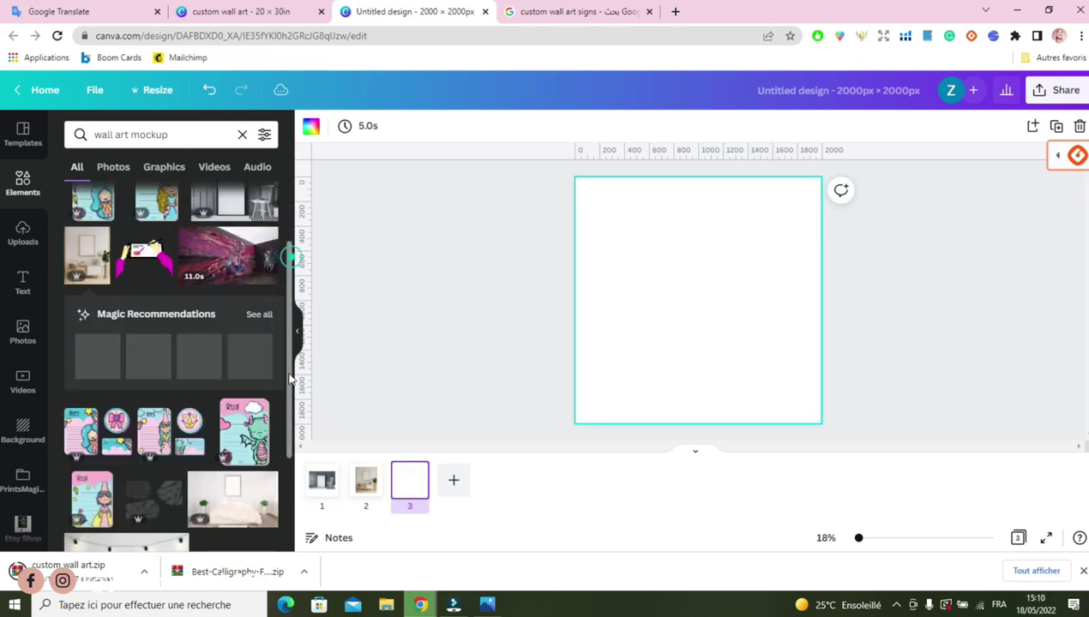
click(232, 266)
Add pages 4 and 5, placing the string-lights frame mockup on page 4 and the palm-leaf video mockup on page 5
click(453, 480)
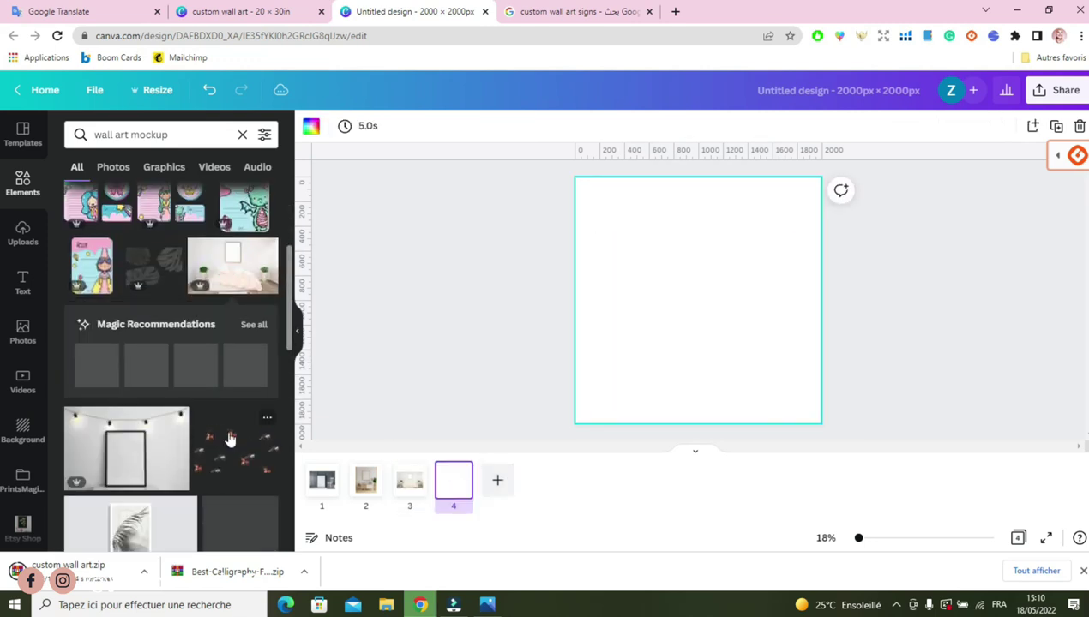
click(126, 445)
click(497, 480)
scroll(171, 360, down, 3)
click(130, 316)
Enlarge the black-framed chair mockup so that it fills the whole of page 1
click(324, 480)
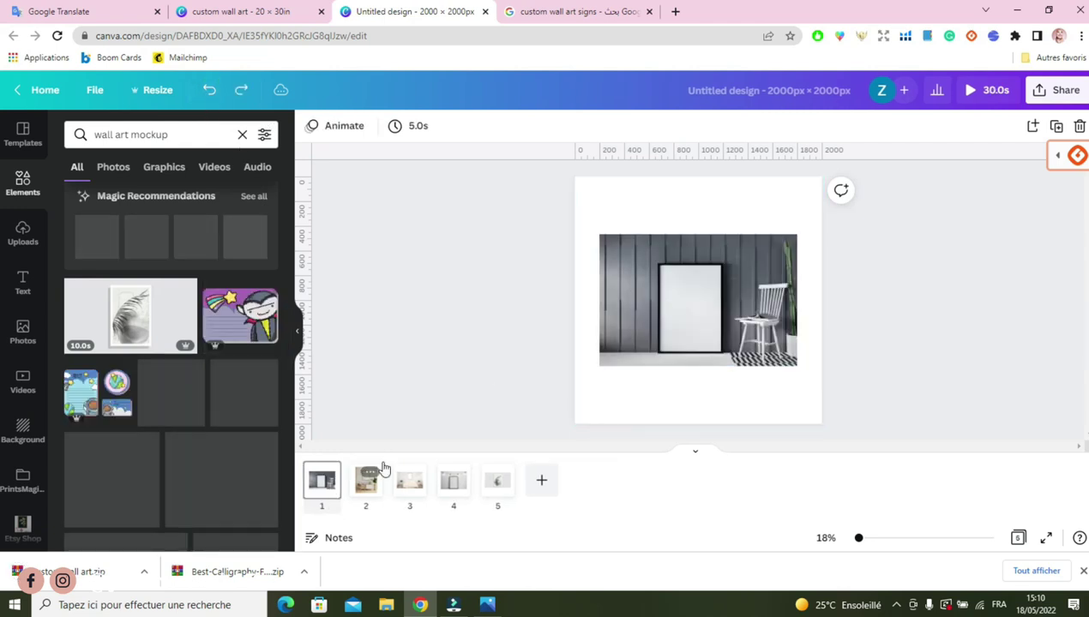
drag(681, 297, 654, 234)
drag(765, 301, 825, 336)
drag(699, 335, 707, 422)
click(716, 371)
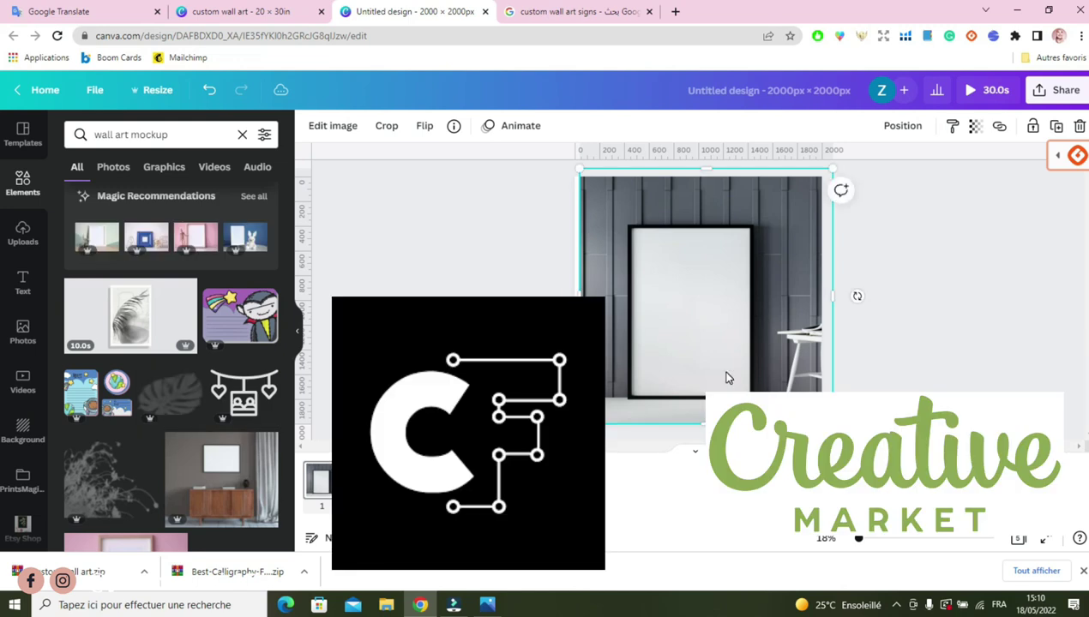
Enlarge the wooden-frame room mockup so that it covers page 2
scroll(699, 289, down, 2)
drag(698, 289, 656, 265)
drag(729, 278, 822, 298)
key(Escape)
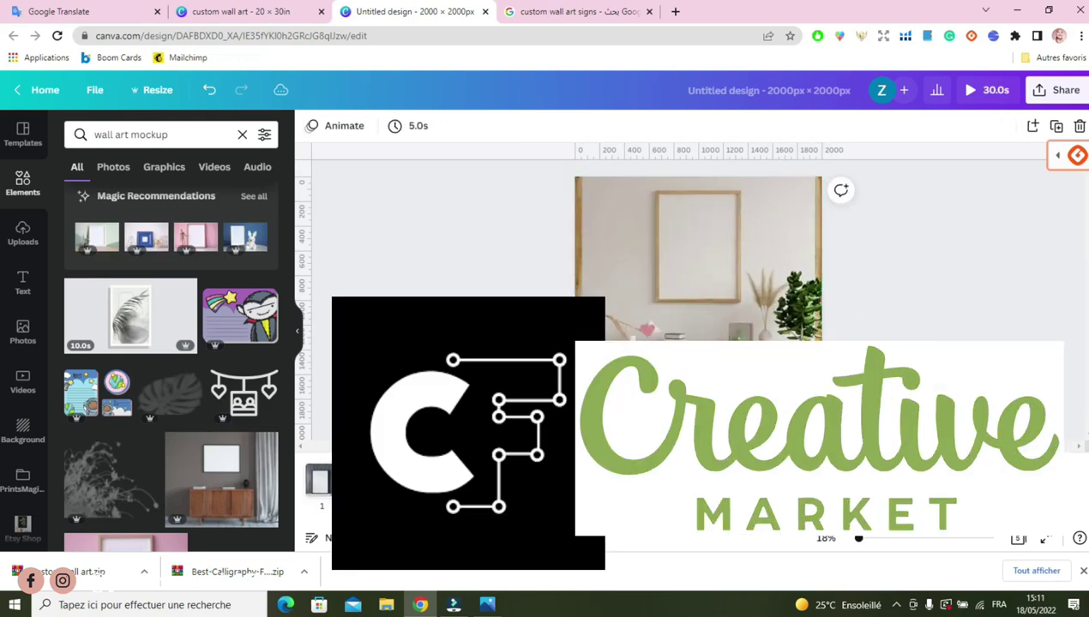
Enlarge the bedroom mockup to the full width and height of page 3
scroll(688, 299, down, 2)
drag(687, 299, 664, 238)
drag(772, 303, 822, 328)
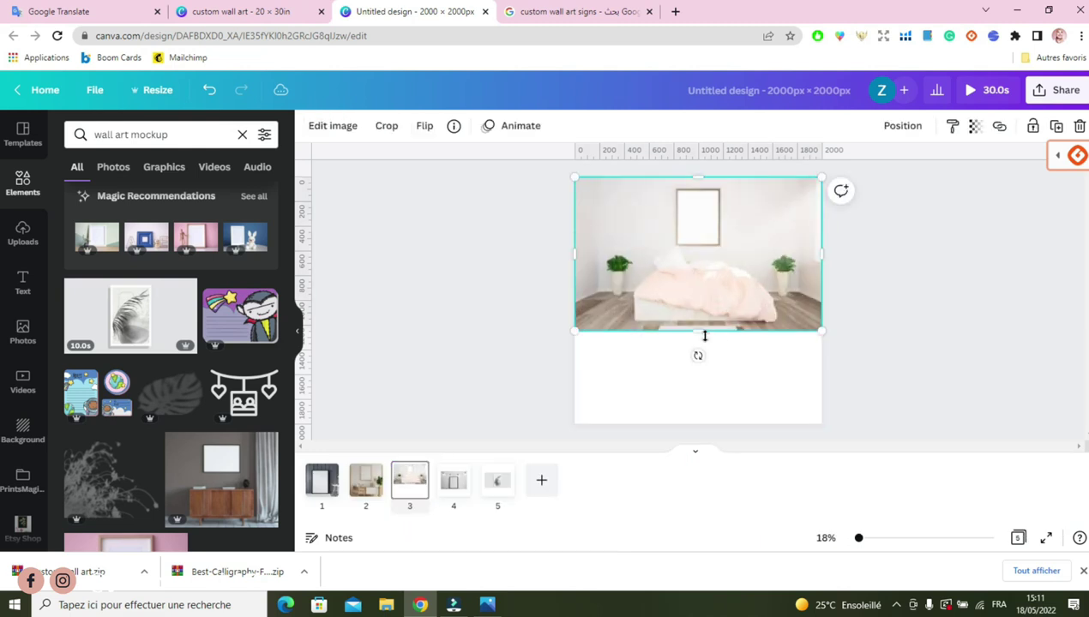
drag(705, 328, 702, 424)
click(614, 284)
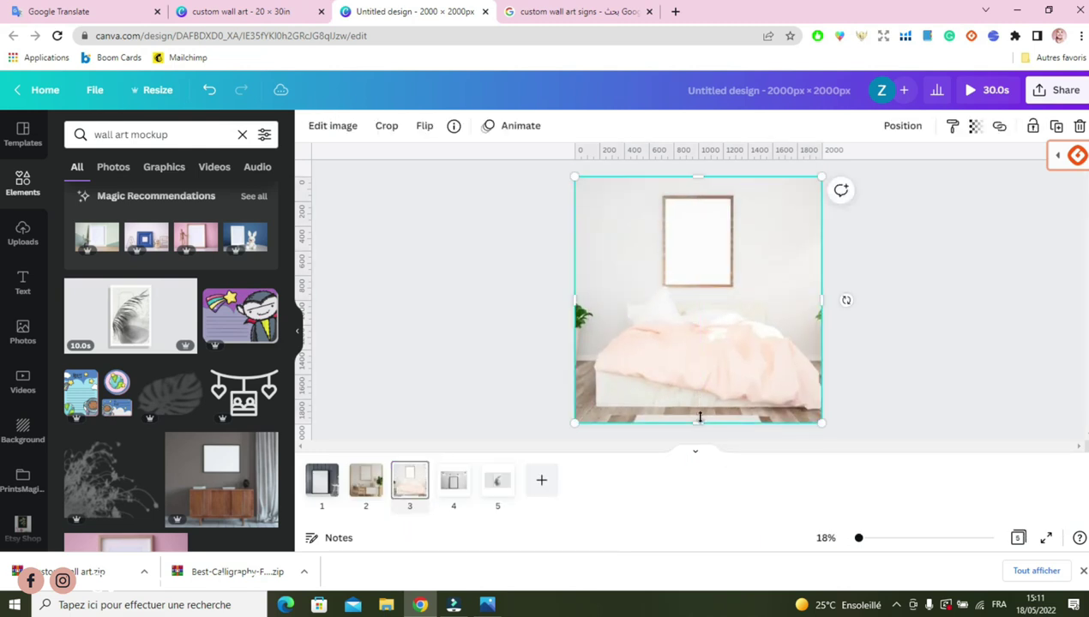
click(845, 301)
Enlarge the string-lights frame mockup to the full width and height of page 4
click(453, 478)
drag(662, 306, 638, 245)
drag(772, 306, 821, 341)
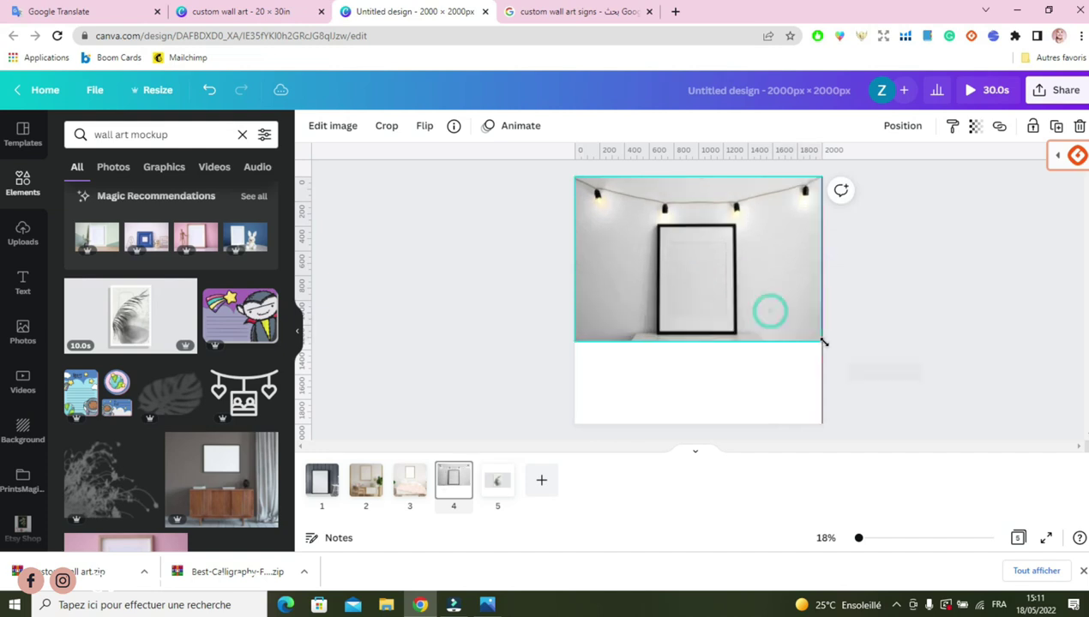
drag(698, 340, 695, 423)
click(845, 299)
Try the palm-leaf video mockup enlarged to page size on page 5, and delete it from the page
click(498, 478)
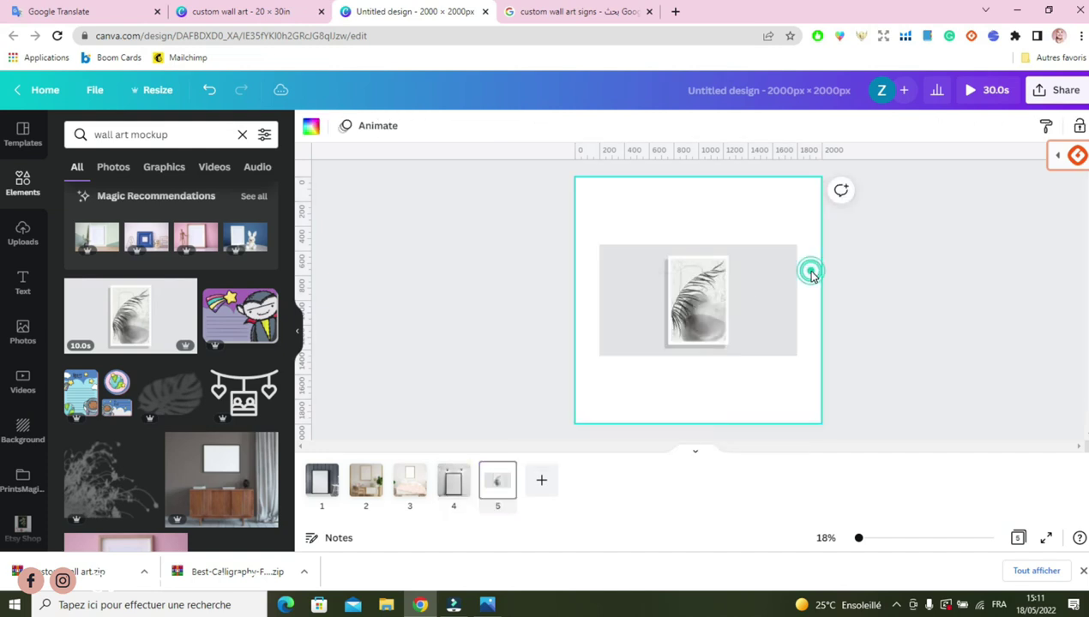
click(709, 232)
drag(772, 289, 824, 396)
drag(698, 396, 698, 420)
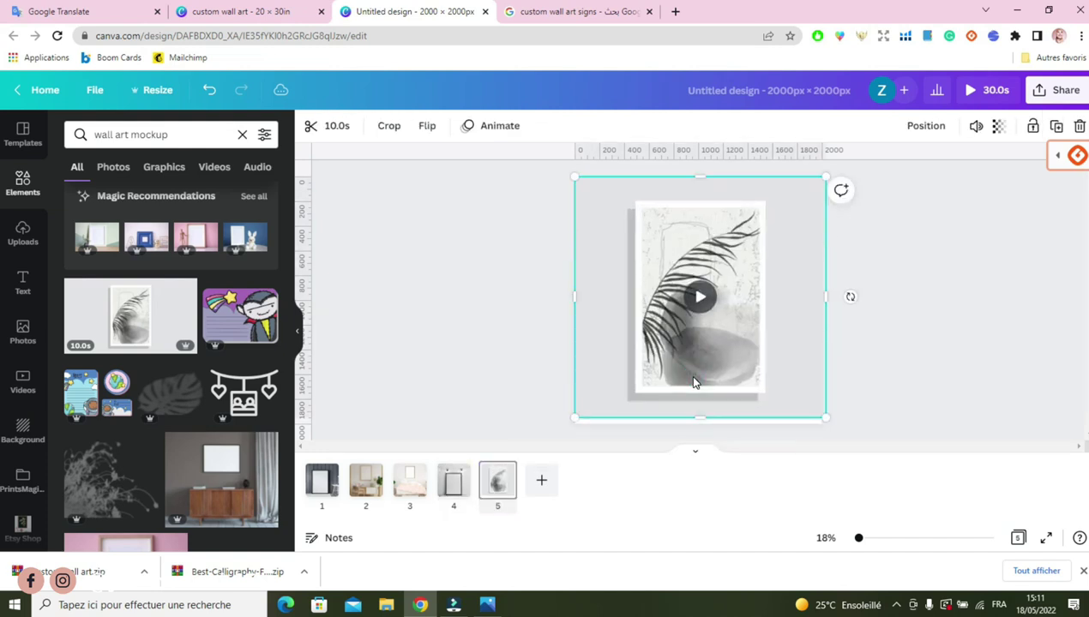
key(Delete)
scroll(290, 322, up, 1)
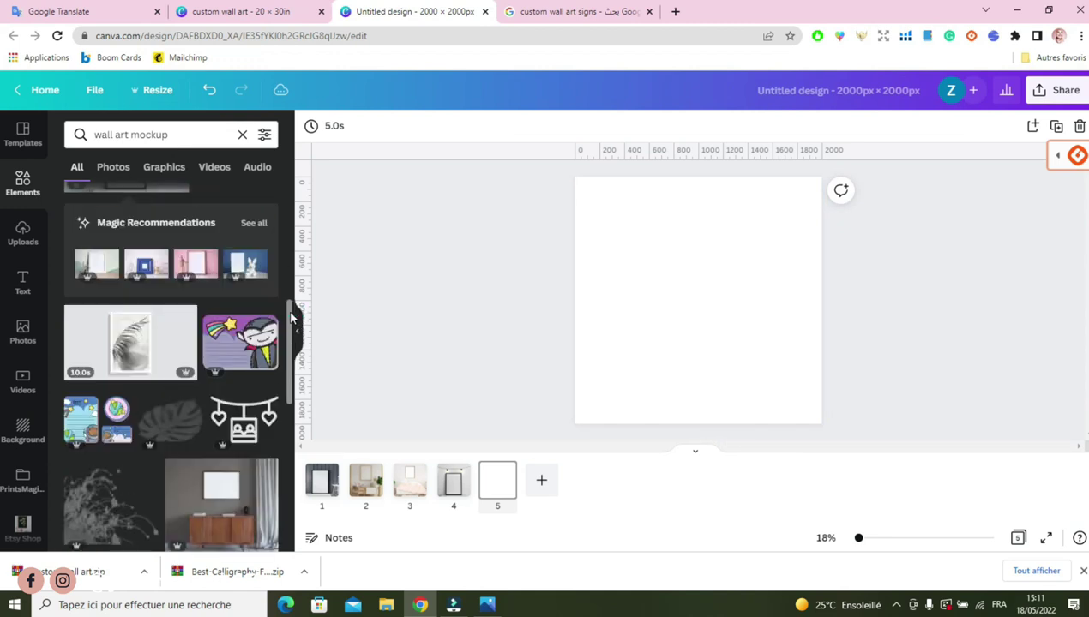
Browse the wall-art frame mockups on the Rami's design store page on Creative Fabrica
click(253, 257)
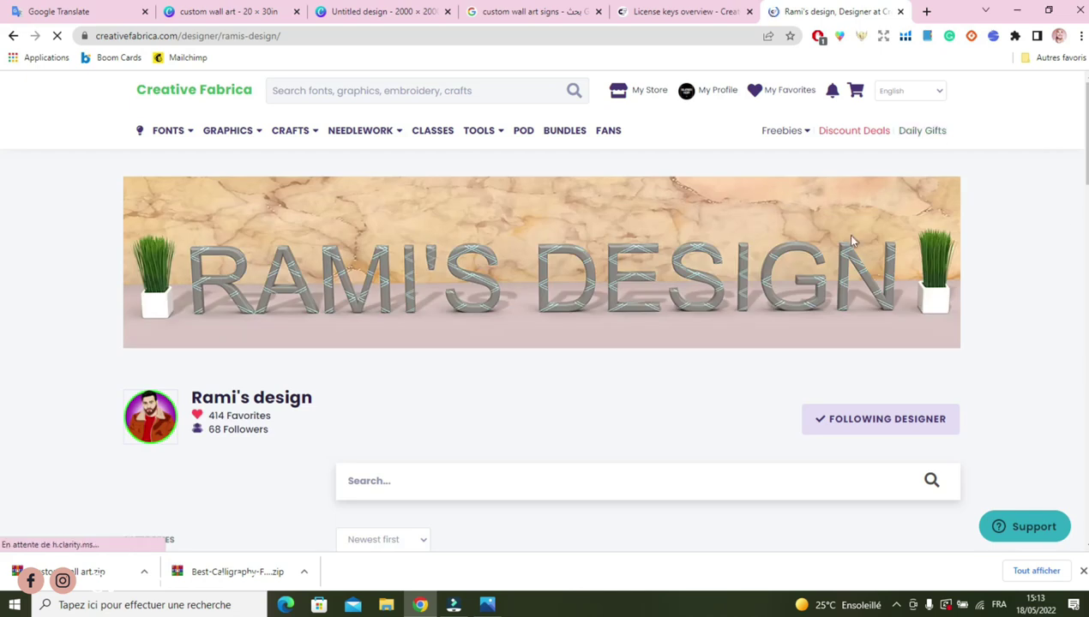
scroll(2, 130, down, 5)
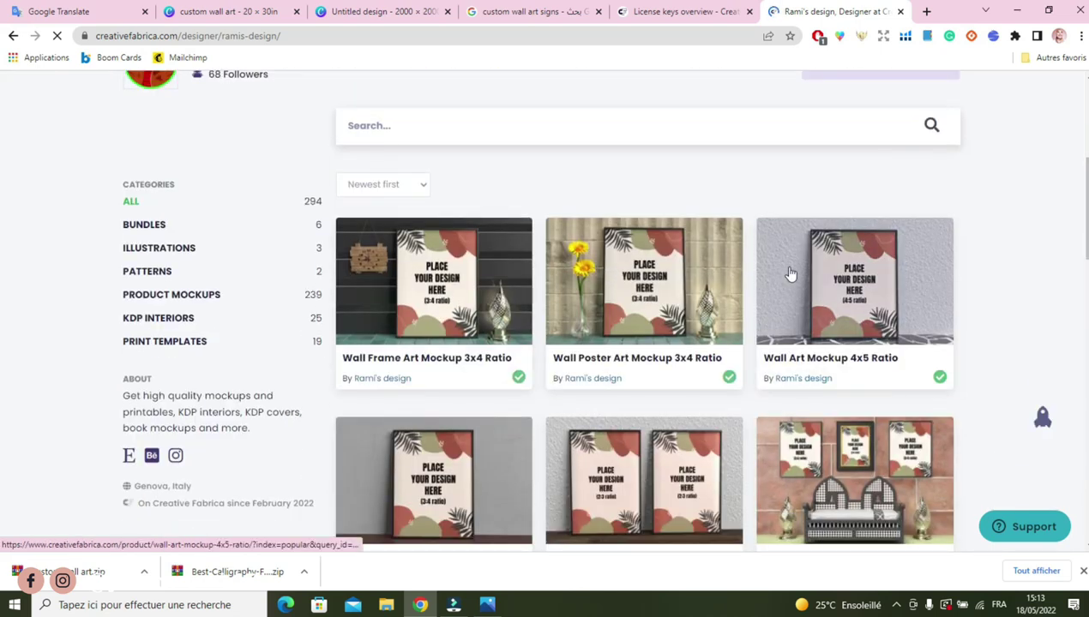
scroll(463, 357, down, 7)
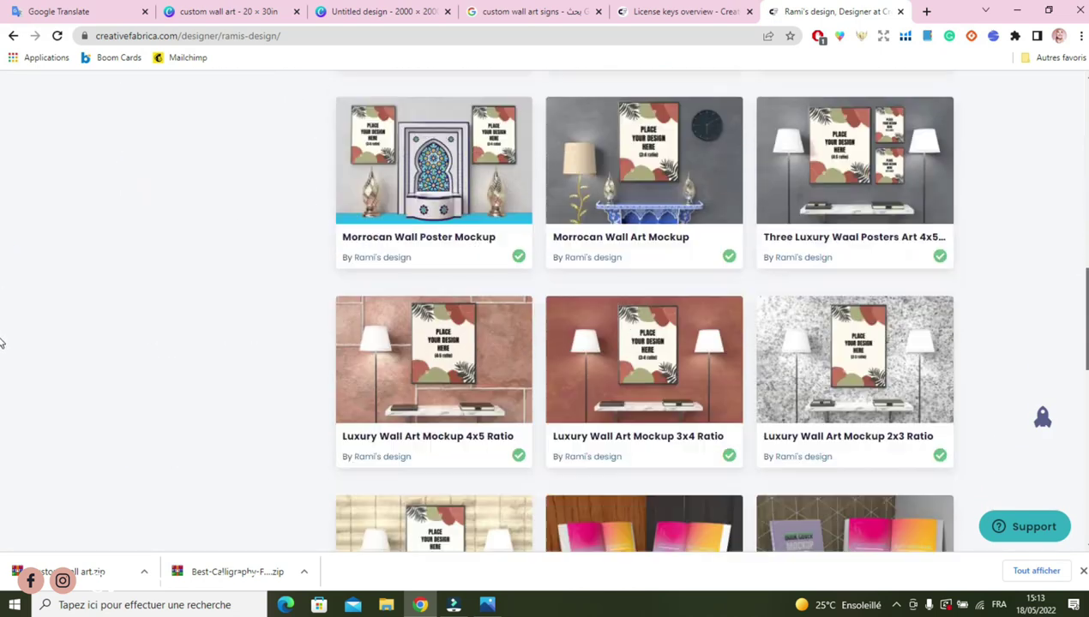
scroll(2, 361, down, 3)
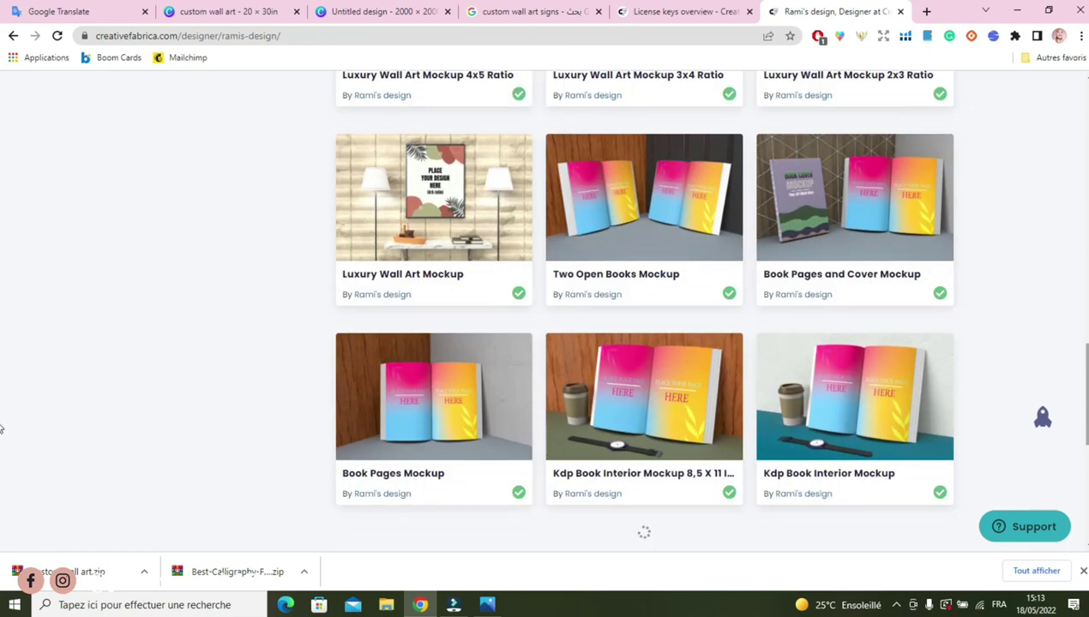
scroll(1, 356, up, 4)
scroll(2, 356, up, 4)
scroll(2, 318, down, 1)
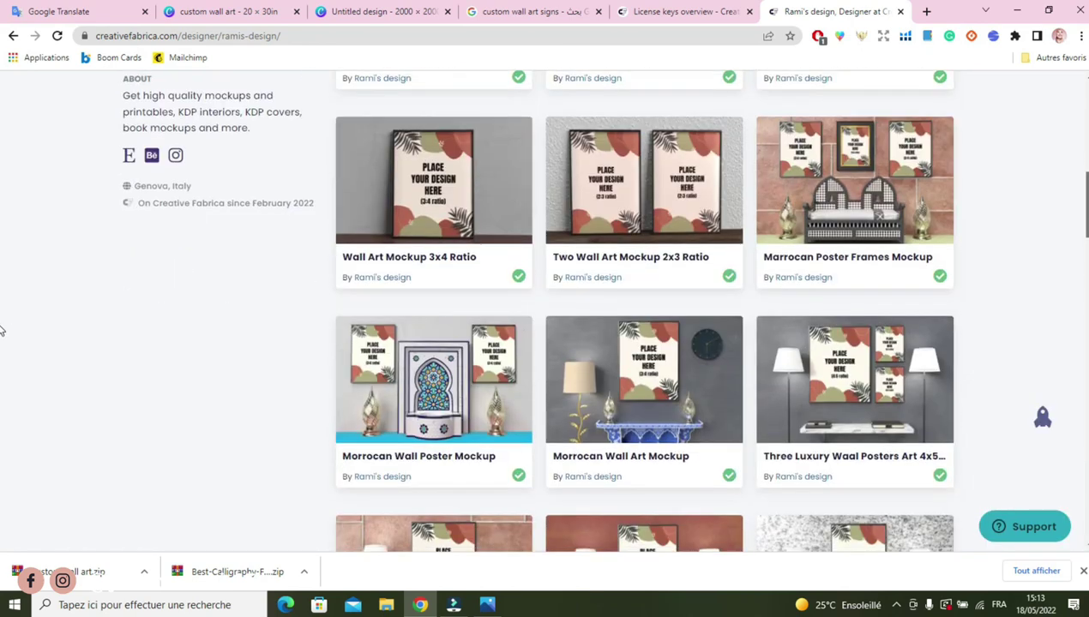
scroll(2, 328, up, 1)
scroll(2, 315, up, 1)
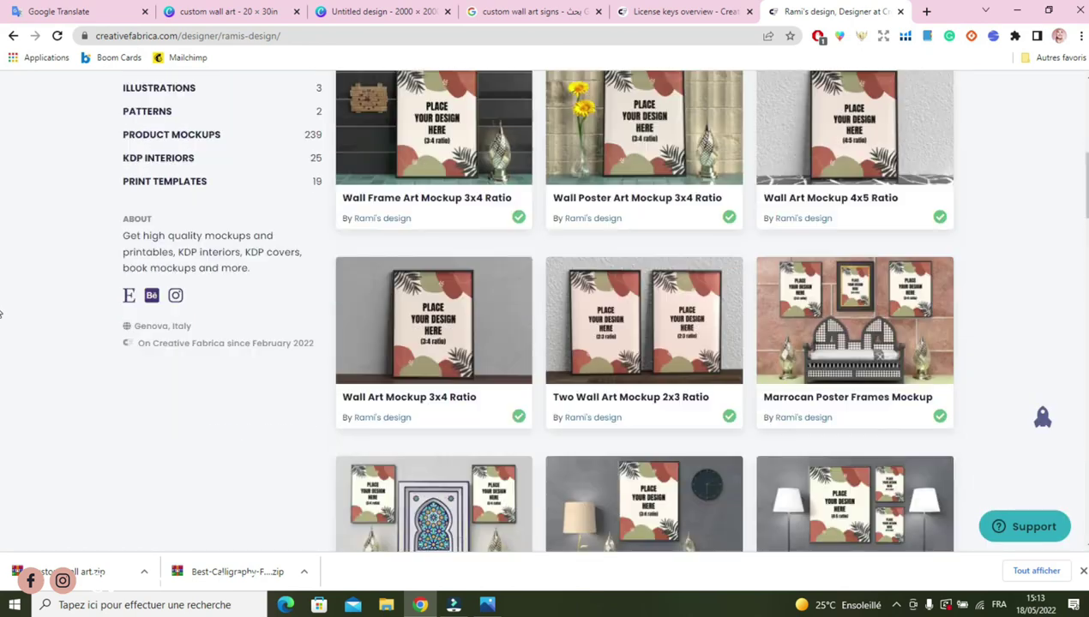
Open the product pages for Two Wall Art Mockup 2x3 Ratio and Wall Poster Art Mockup 3x4 Ratio
middle_click(623, 403)
scroll(1, 285, up, 2)
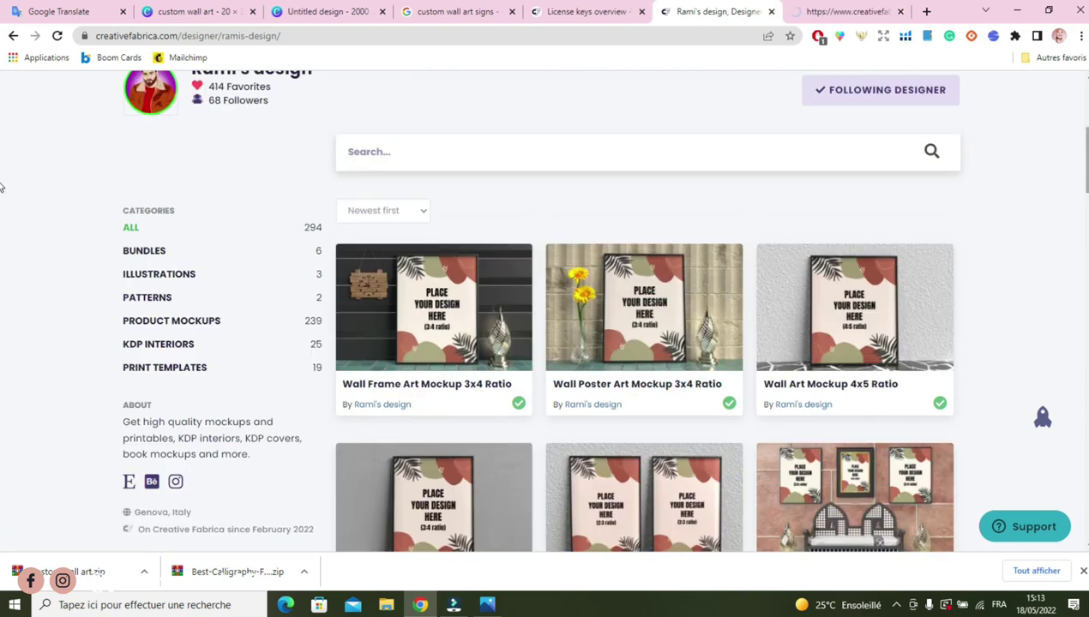
click(651, 339)
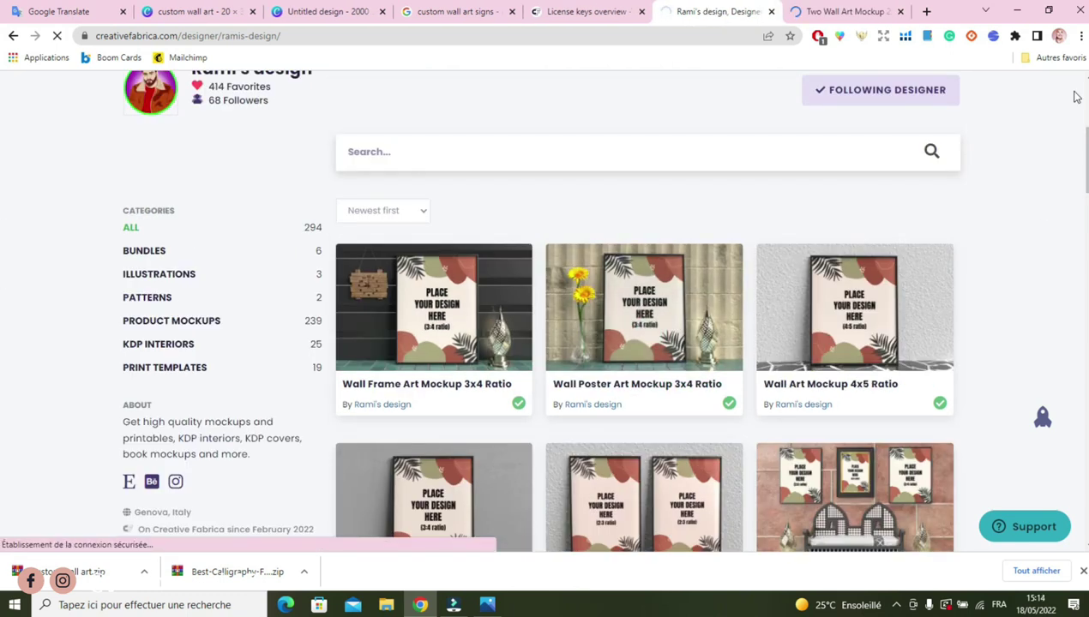
click(849, 11)
Preview the blank-frame image of Two Wall Art Mockup 2x3 Ratio, download the mockup, and close its page
click(520, 392)
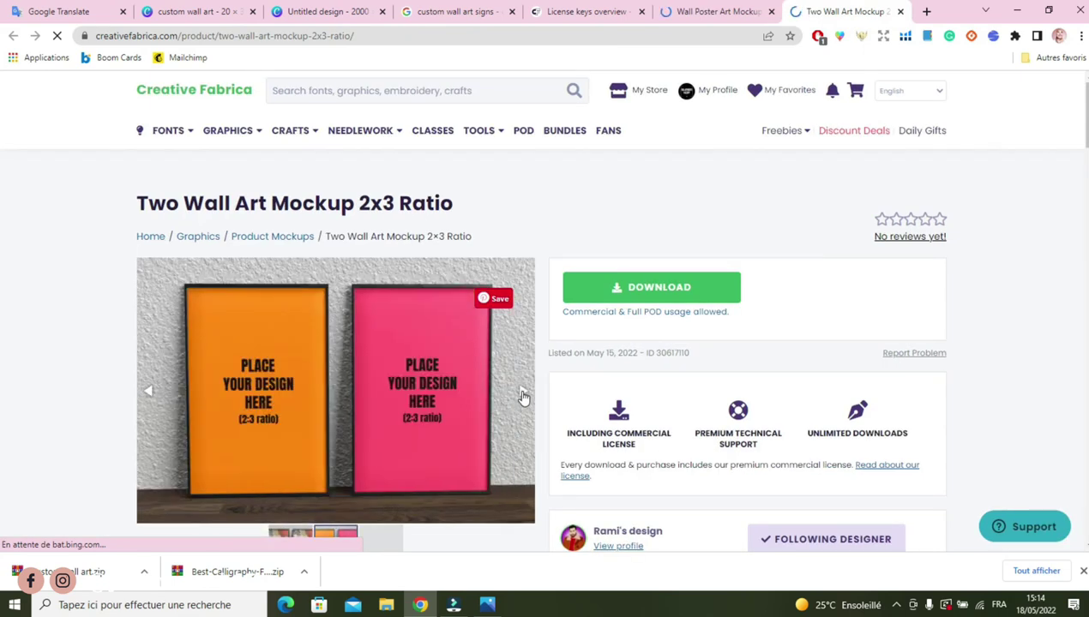
click(521, 392)
scroll(713, 274, down, 1)
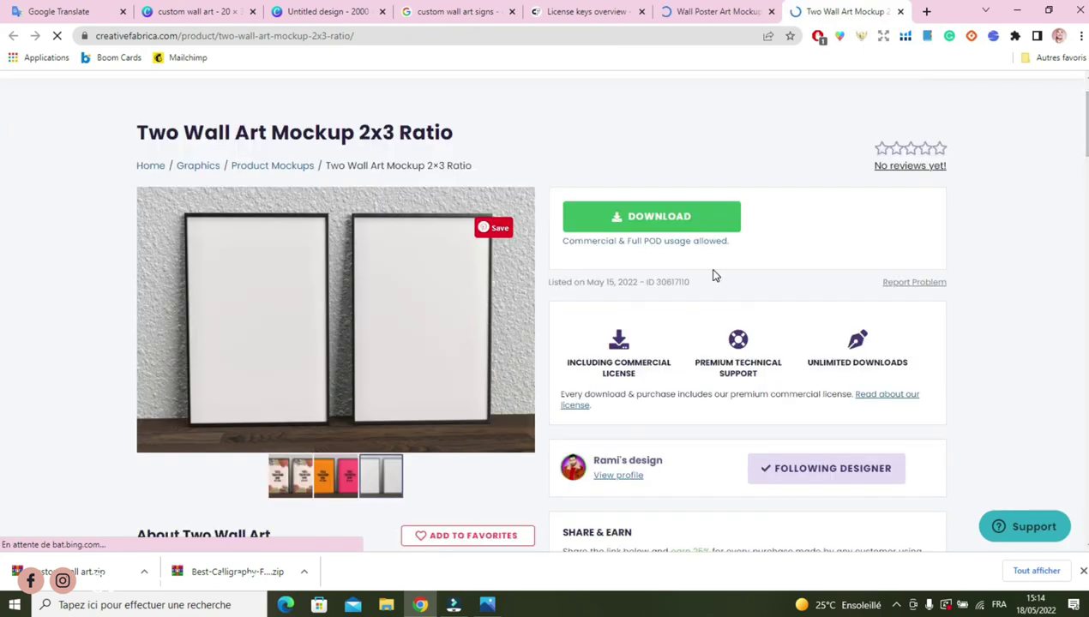
click(650, 217)
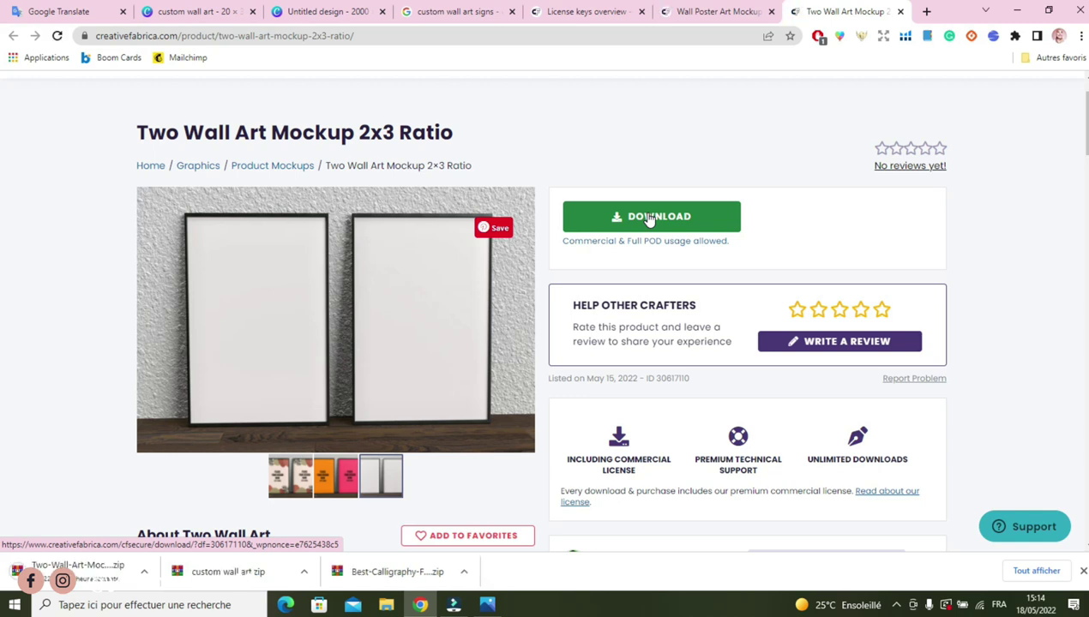
scroll(3, 218, down, 8)
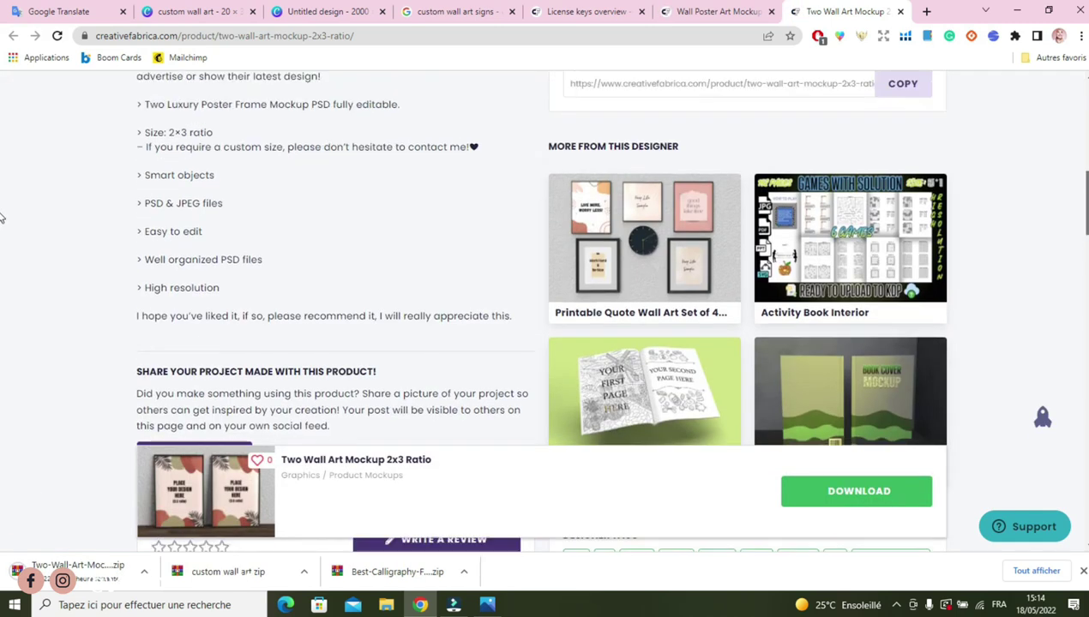
scroll(2, 218, up, 1)
scroll(765, 353, up, 8)
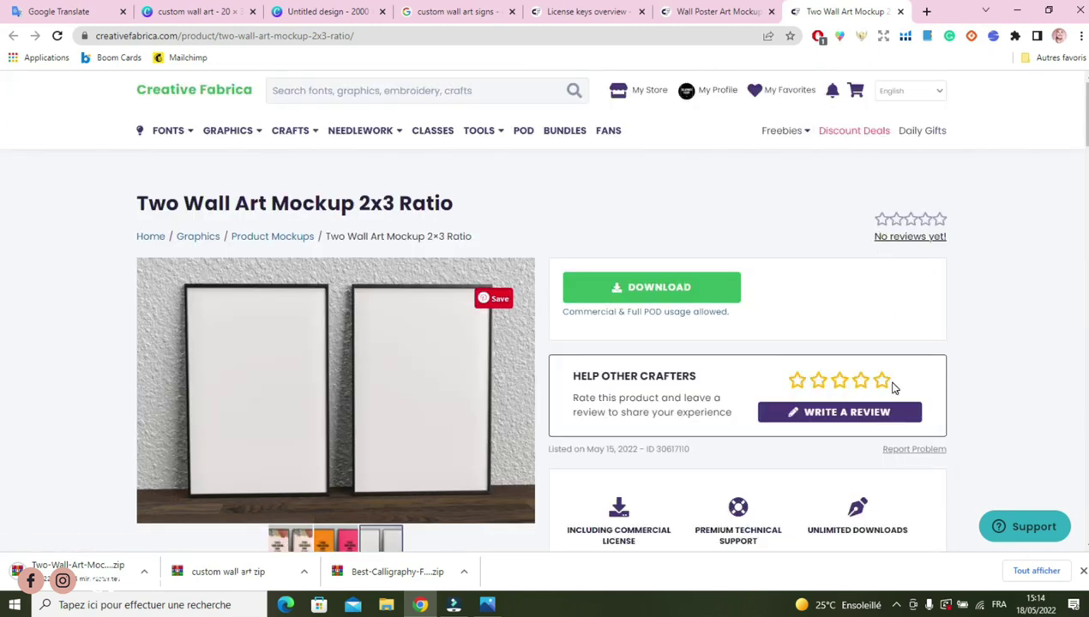
click(900, 12)
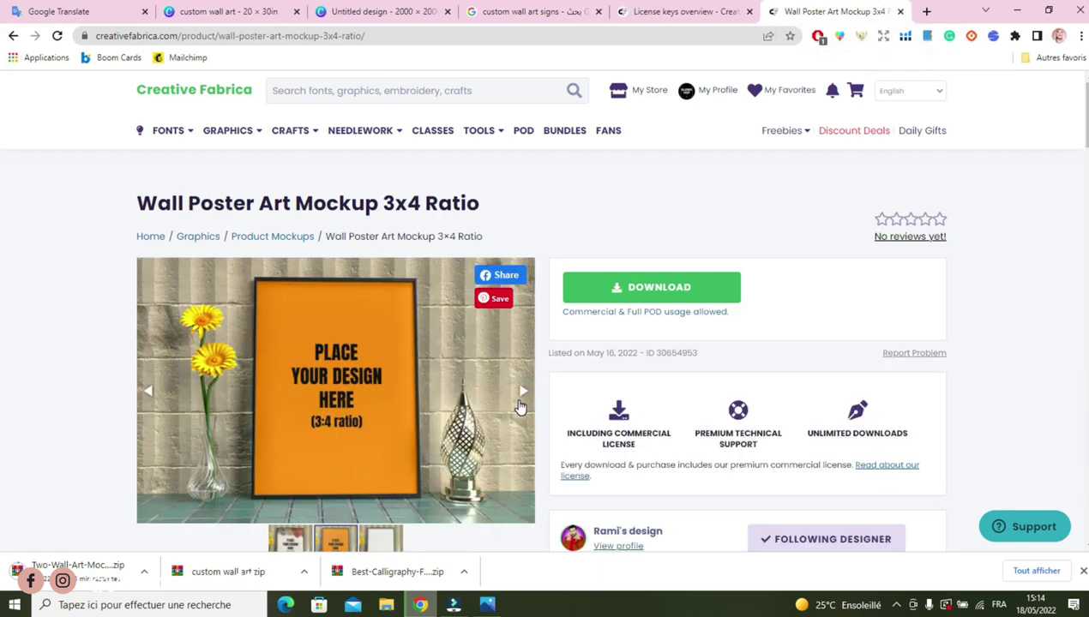
Download Wall Poster Art Mockup 3x4 Ratio and check which file formats its description lists
click(520, 401)
click(673, 291)
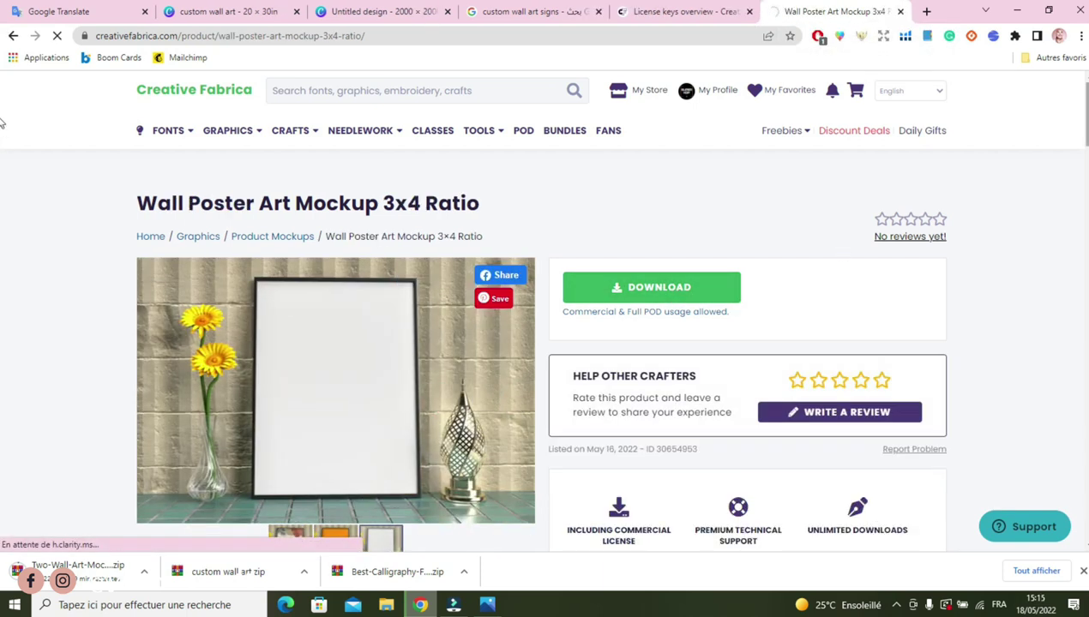
scroll(1020, 184, down, 8)
drag(165, 287, 162, 312)
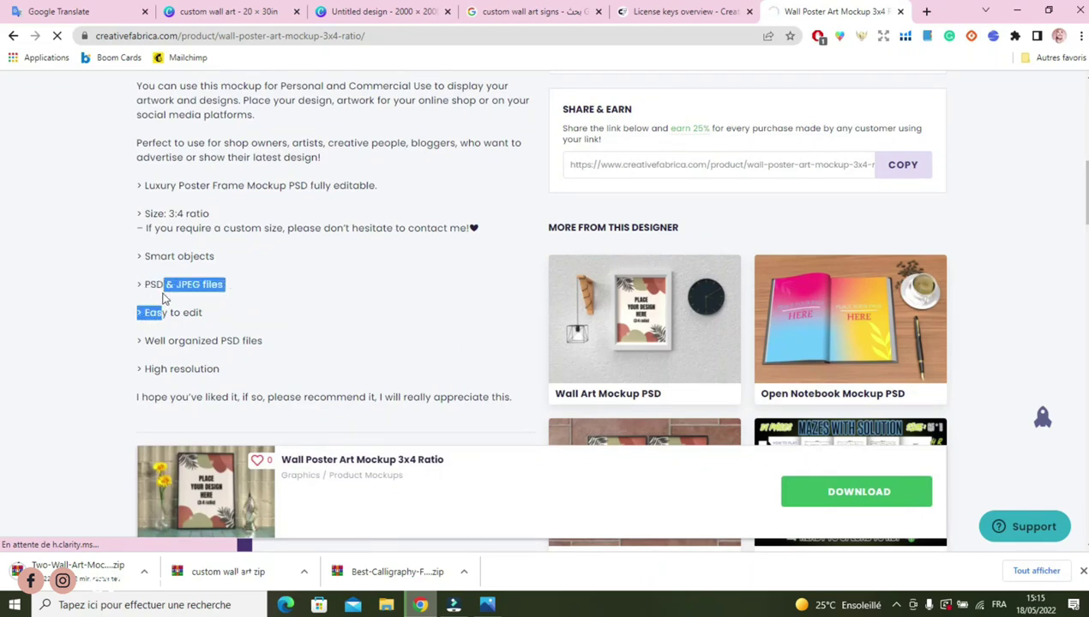
click(163, 312)
scroll(704, 287, down, 1)
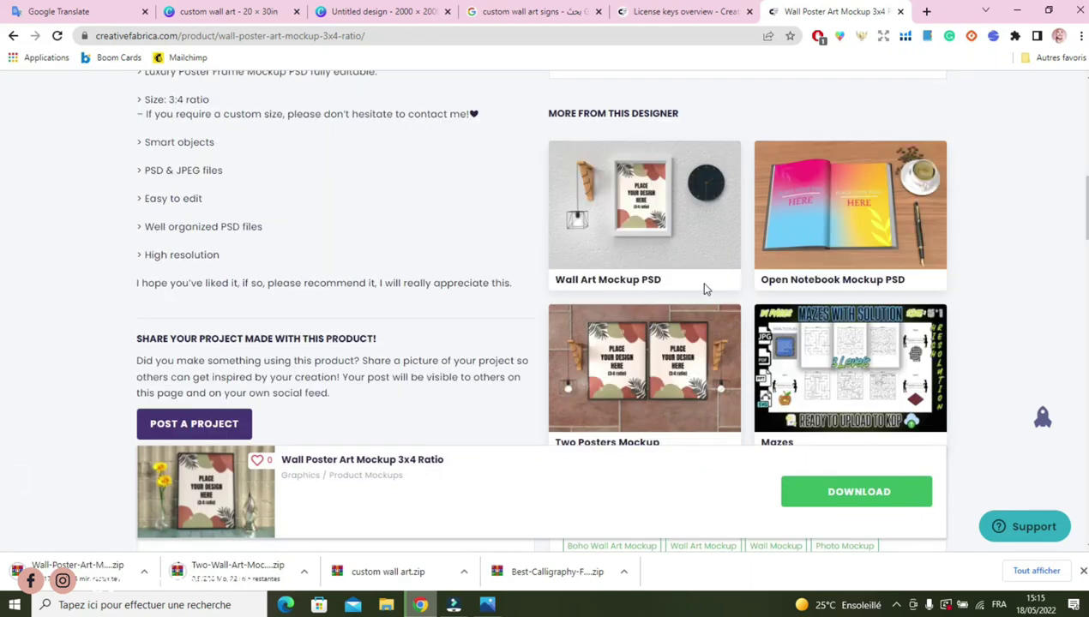
Open Wall Art Mockup PSD from the same designer's suggestions and download it
click(642, 289)
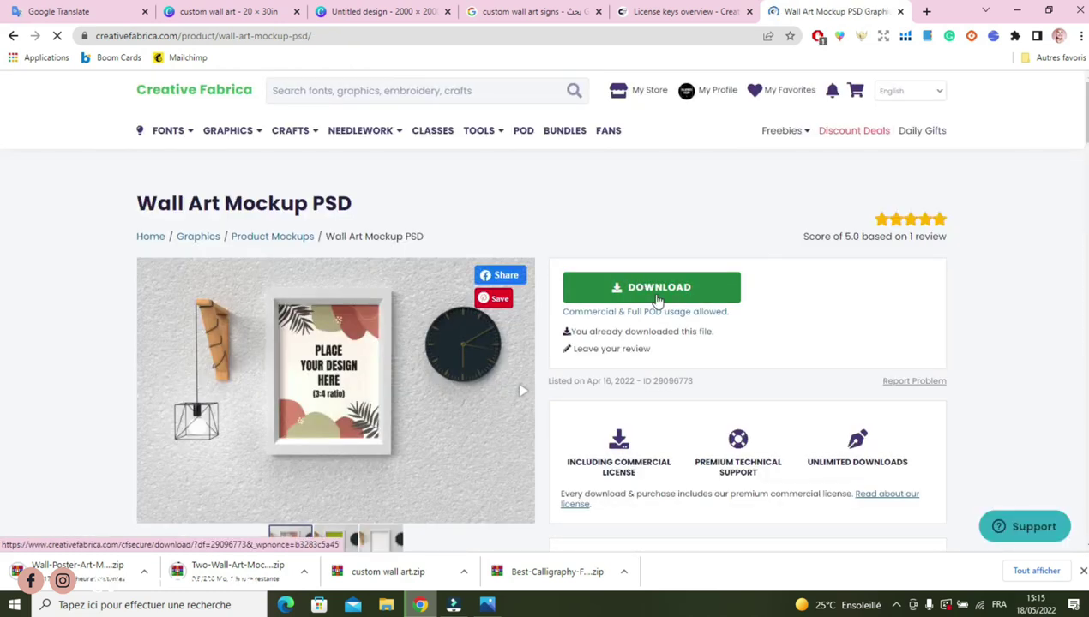
click(657, 289)
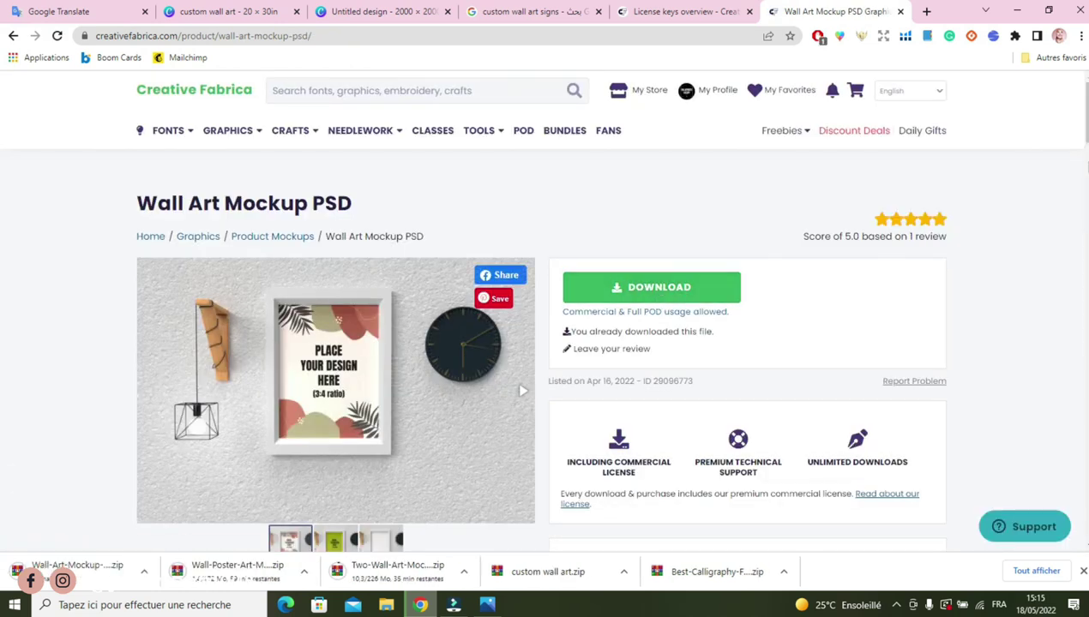
scroll(5, 210, down, 8)
scroll(3, 223, up, 8)
Search Creative Fabrica for "wall art decor"
click(436, 101)
text(wall art decor)
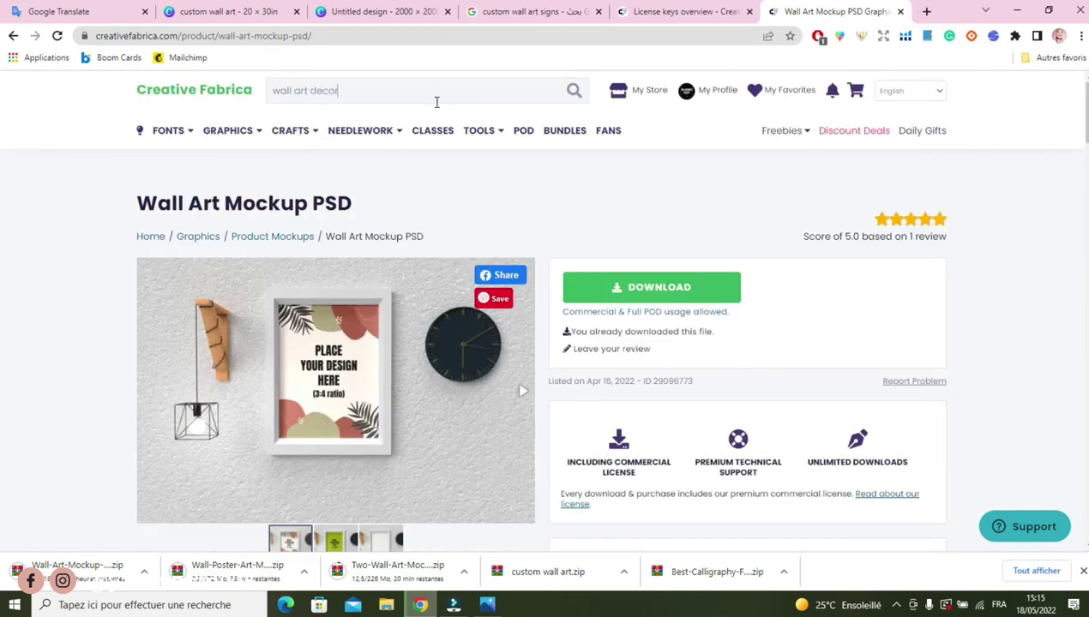
key(Return)
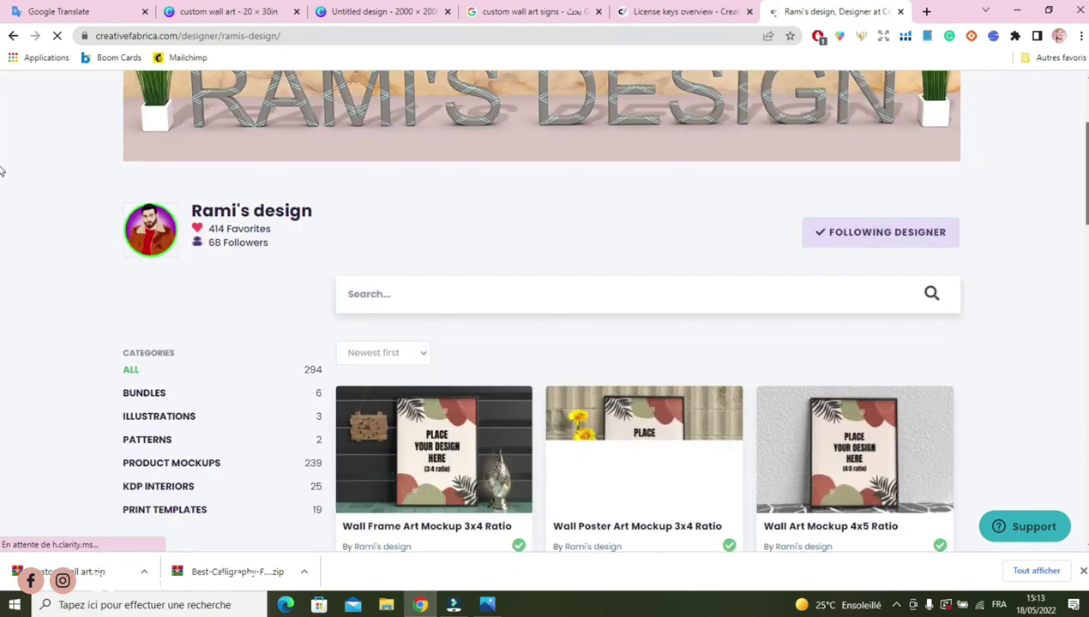
Look through the designer's newest listings, from the single-frame wall-art mockups down to the book mockups
scroll(1, 198, down, 2)
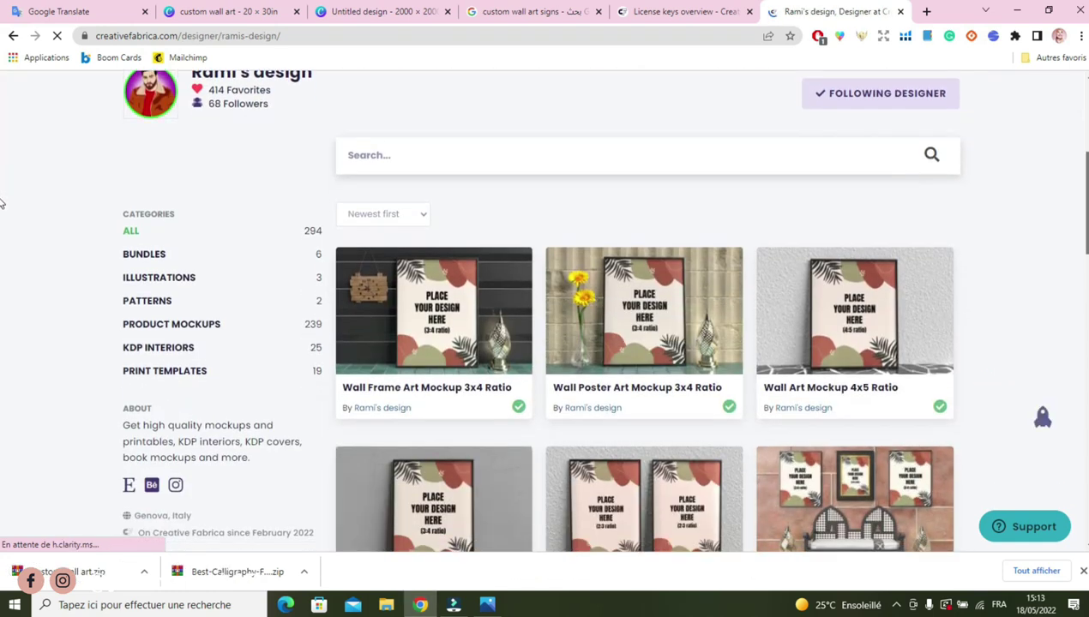
scroll(1, 203, down, 1)
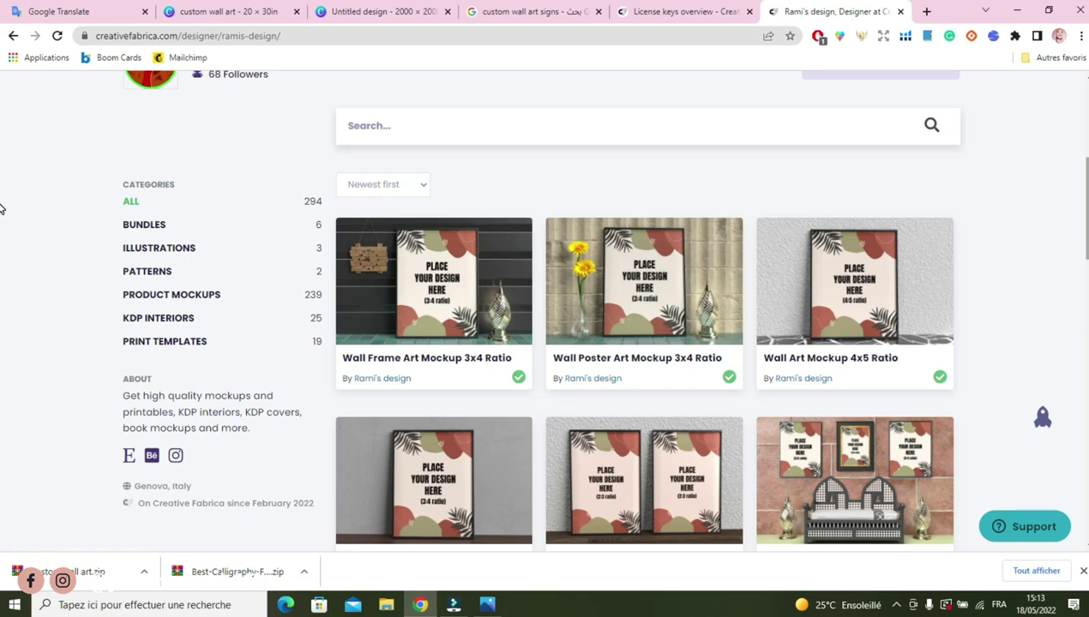
scroll(2, 221, down, 1)
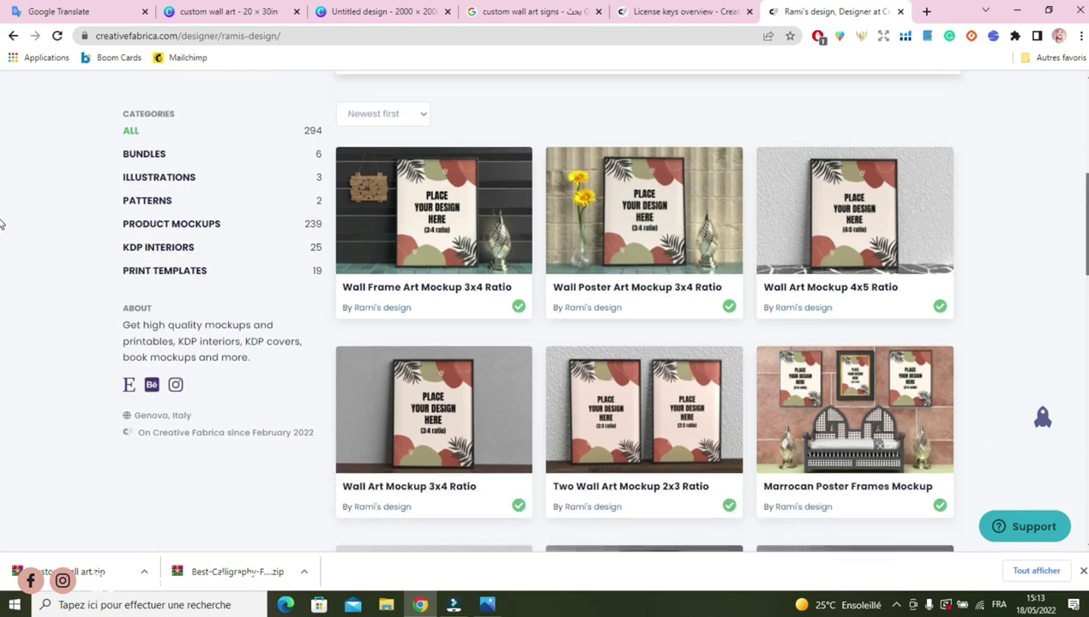
scroll(1, 225, down, 1)
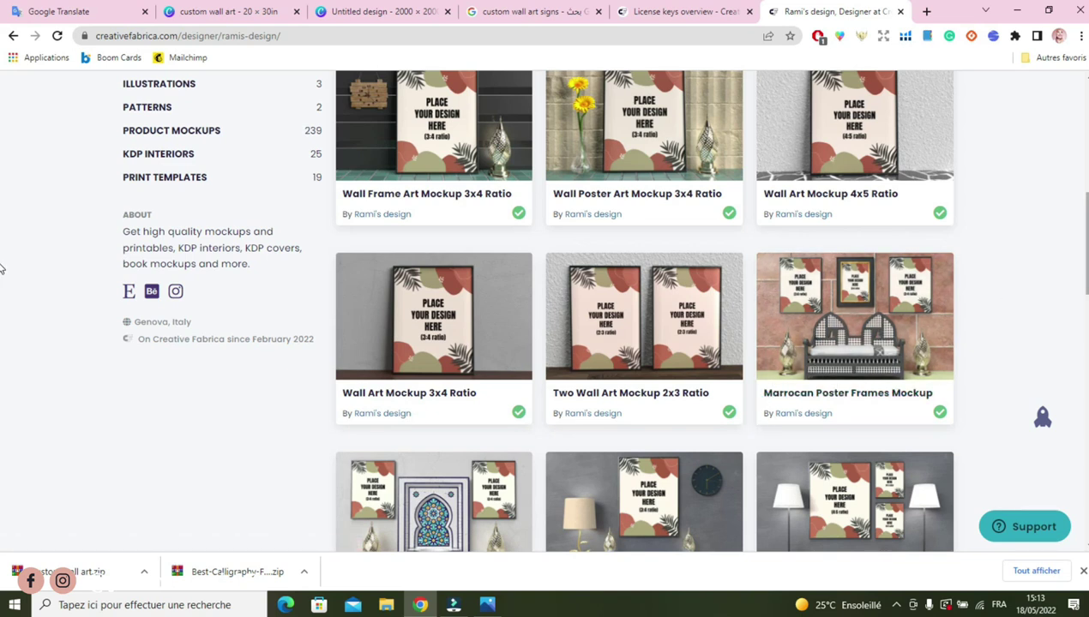
scroll(2, 264, down, 2)
scroll(2, 296, down, 2)
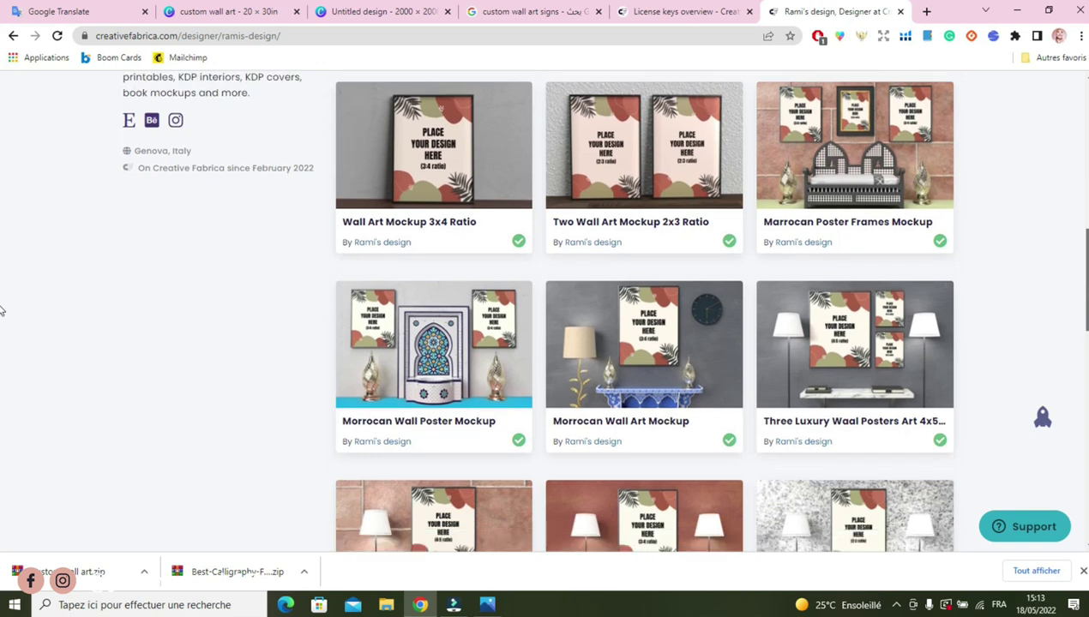
scroll(2, 334, down, 1)
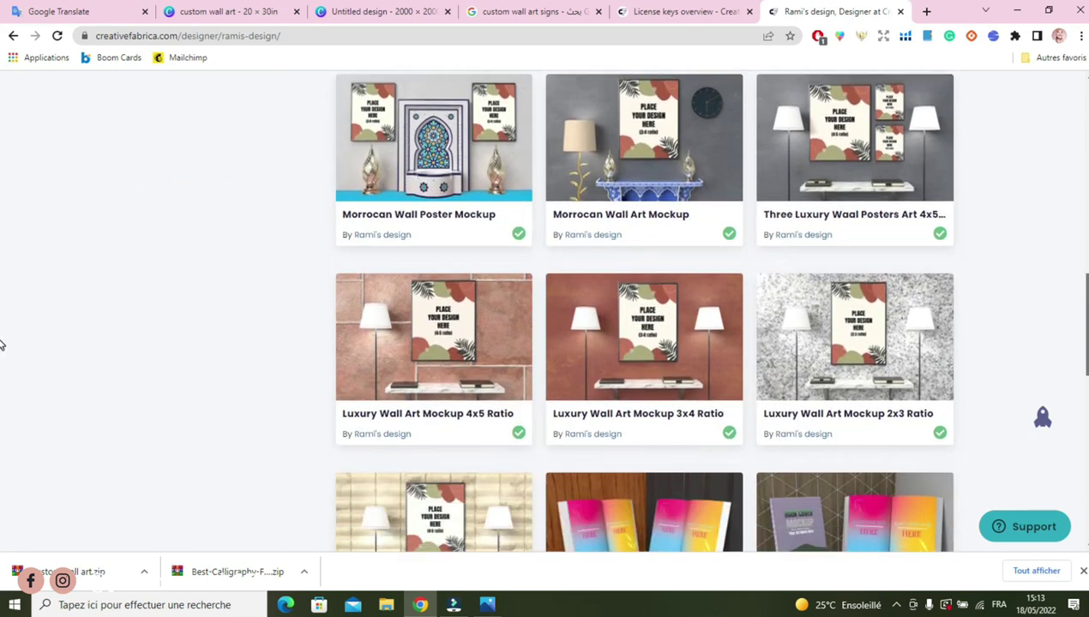
scroll(2, 345, down, 2)
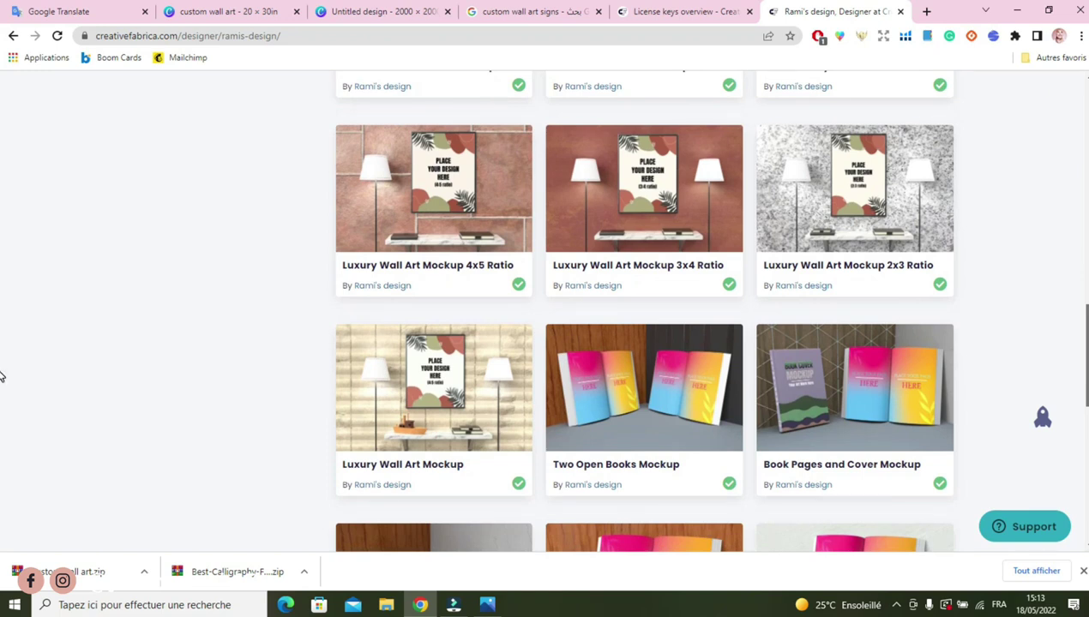
scroll(2, 381, down, 3)
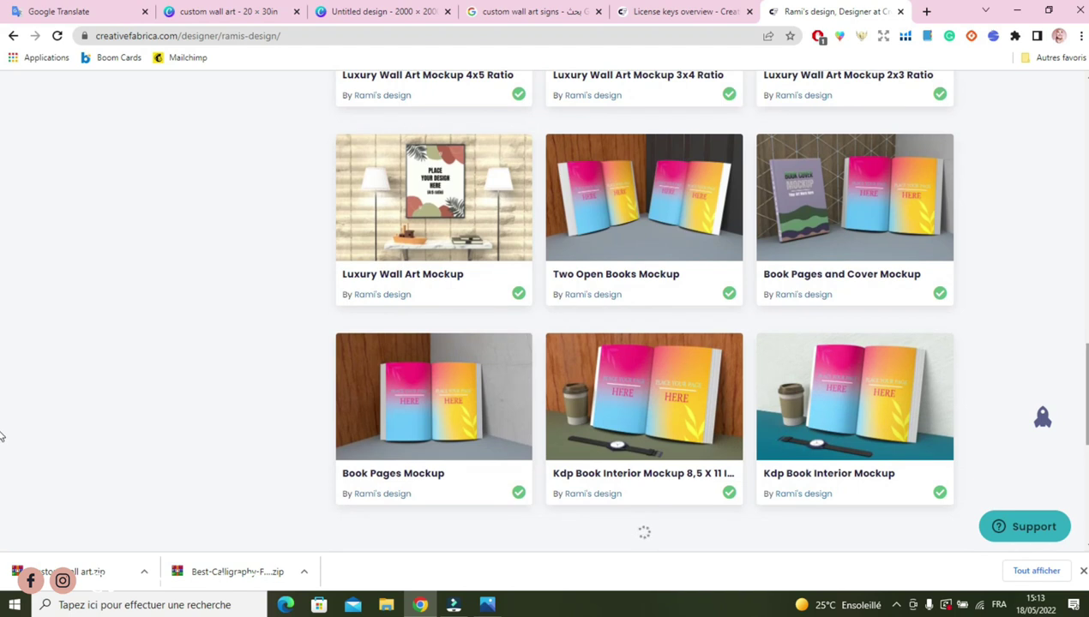
scroll(1, 463, down, 3)
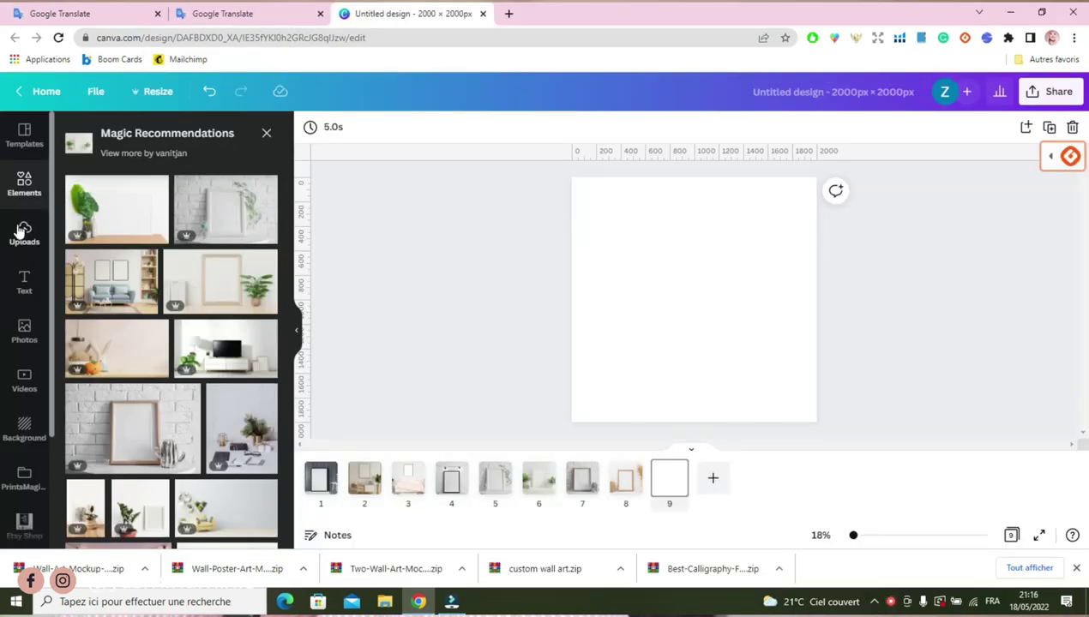
Switch to the Canva design and upload the Two-Wall-Art-Mockup-2x3-ratio image from its downloaded folder
click(21, 233)
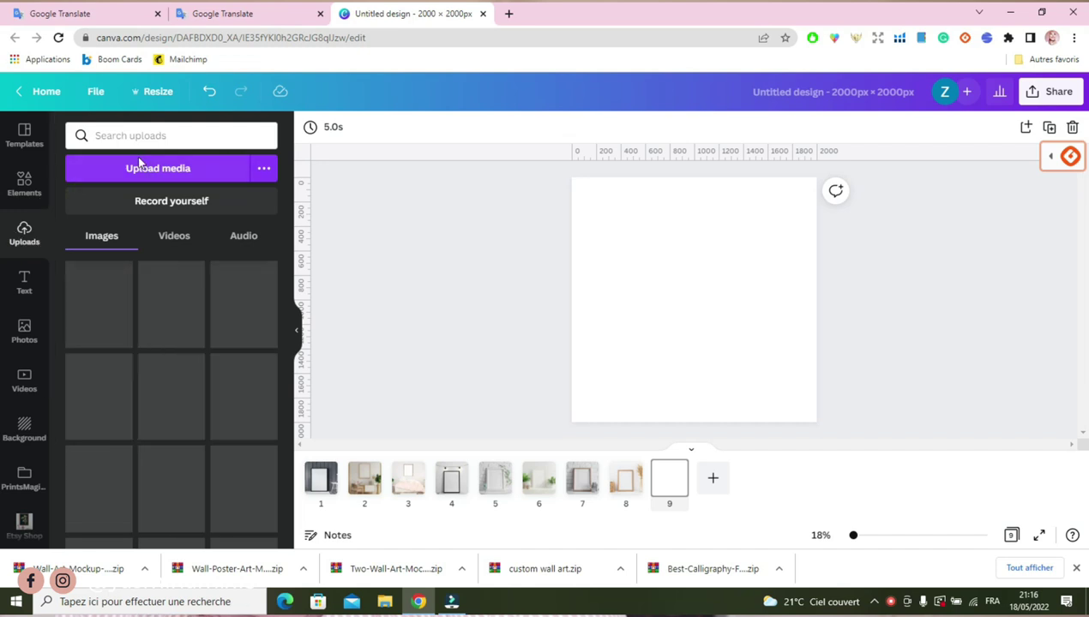
click(182, 169)
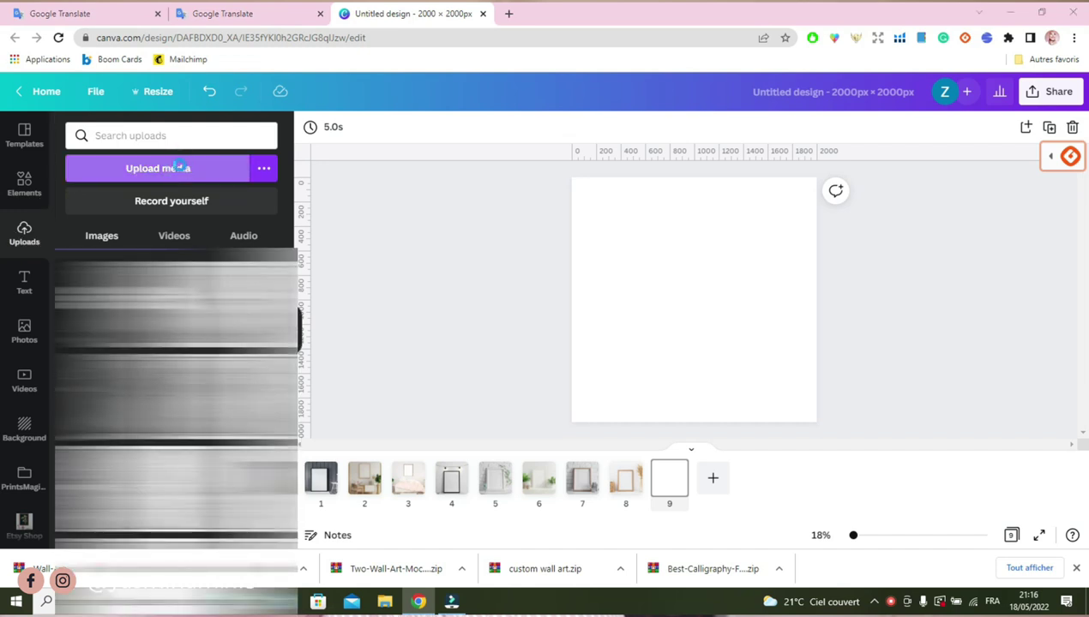
double_click(683, 209)
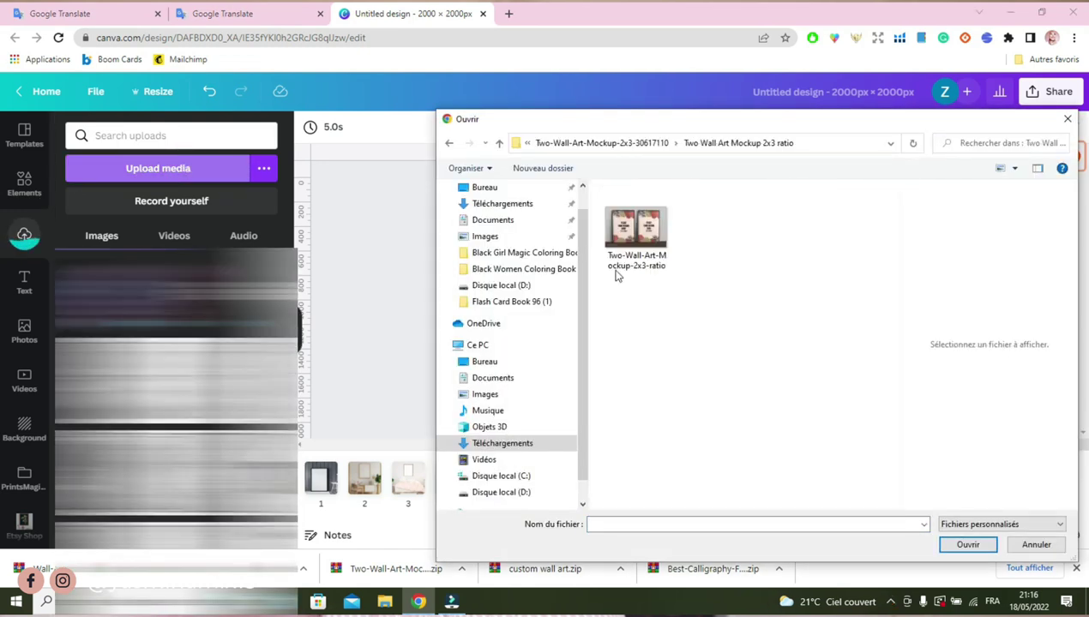
click(650, 237)
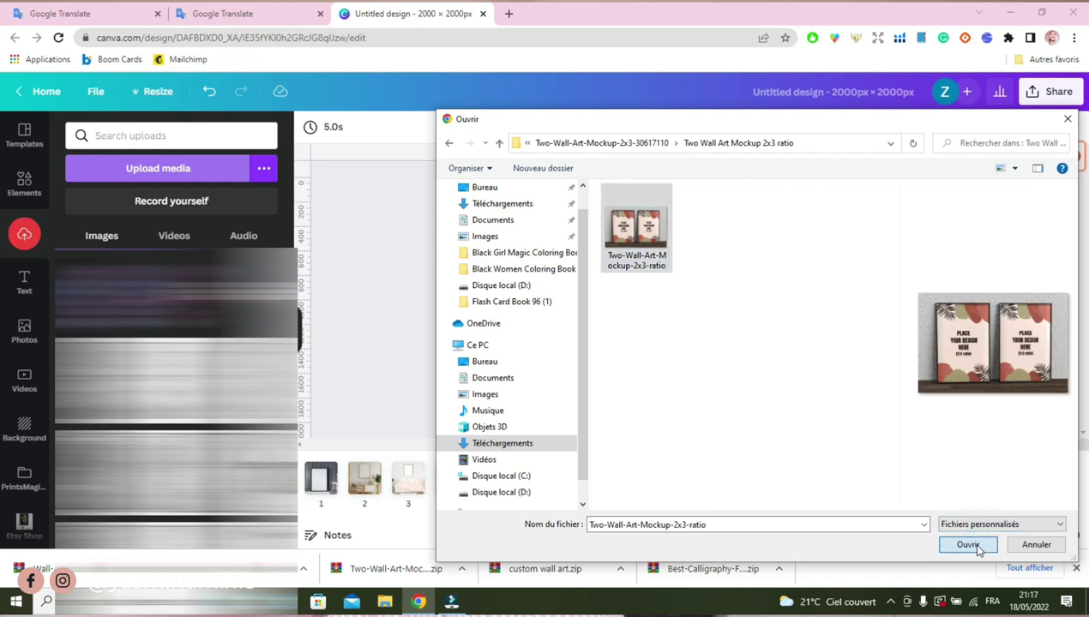
click(967, 544)
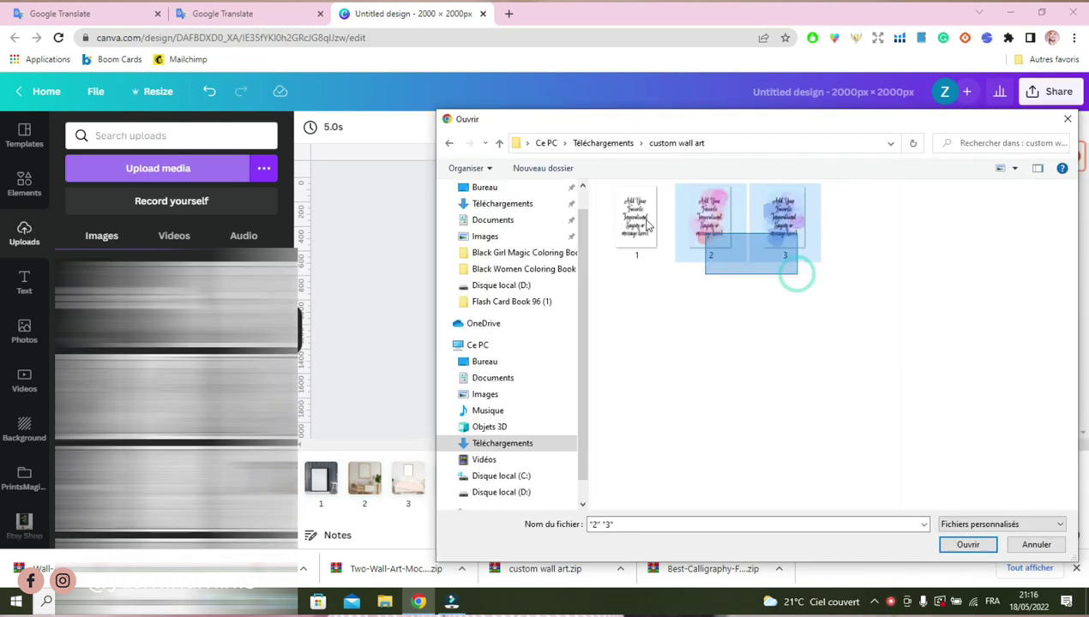
Upload the quote designs 1, 2 and 3 from the custom wall art folder
ctrl+click(647, 225)
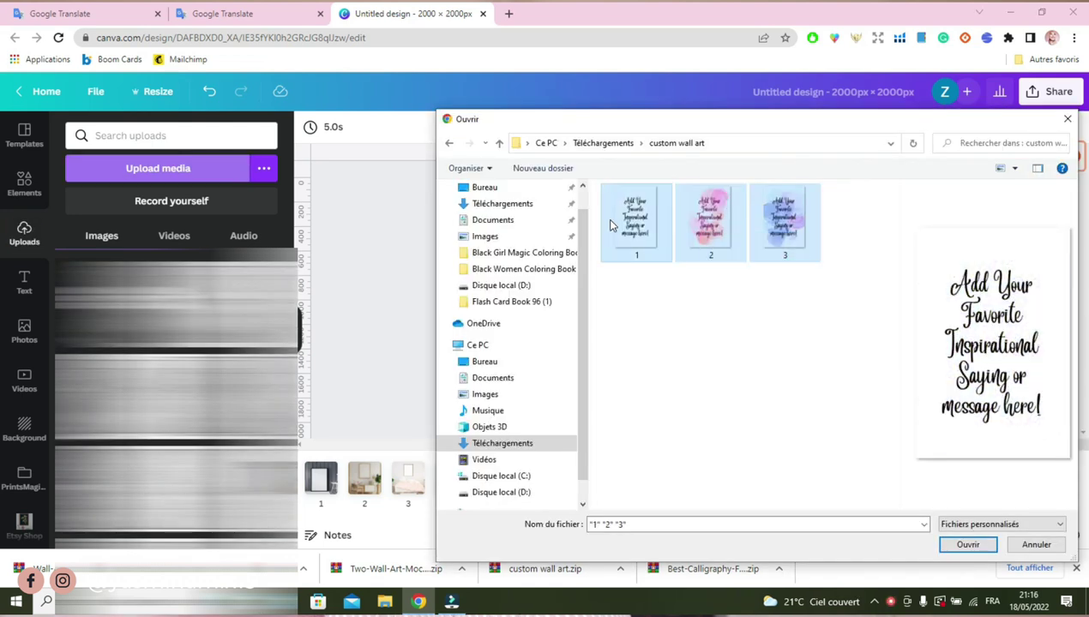
click(966, 544)
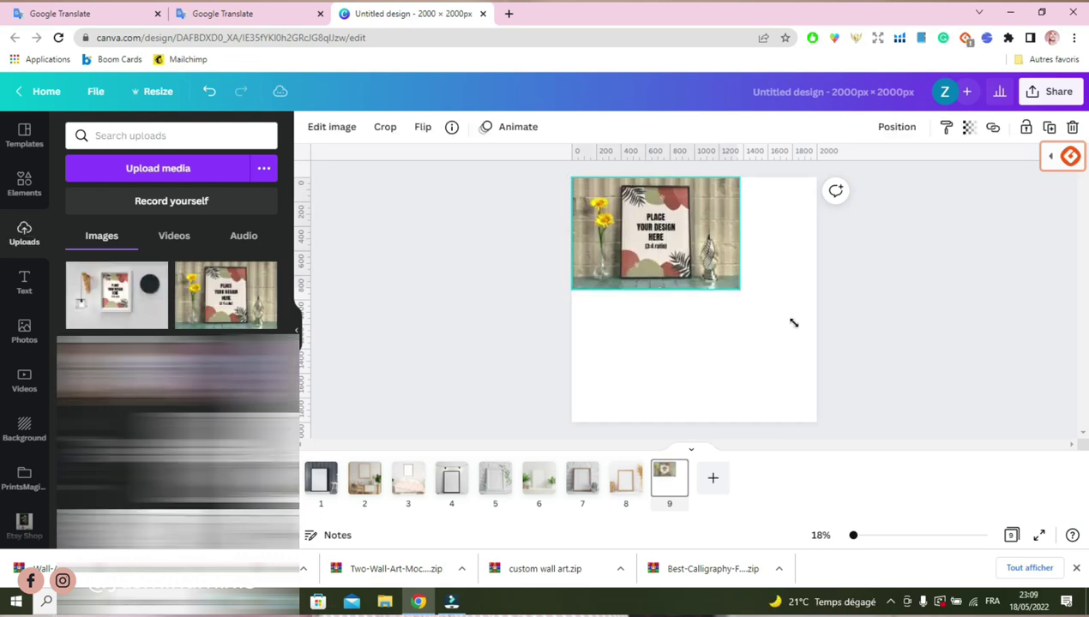
Enlarge the yellow-flower frame mockup on page 9 until it fills the whole 2000 × 2000 px page
drag(792, 321, 816, 340)
drag(693, 343, 694, 425)
click(493, 352)
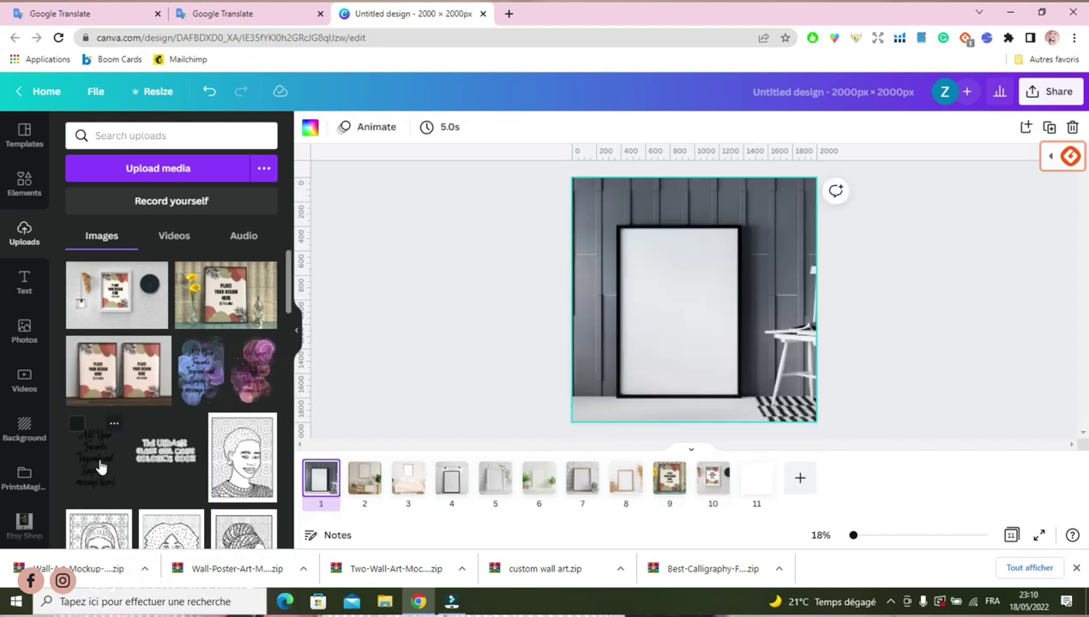
Place the uploaded plain black quote design on page 1 and center it inside the black frame
click(99, 467)
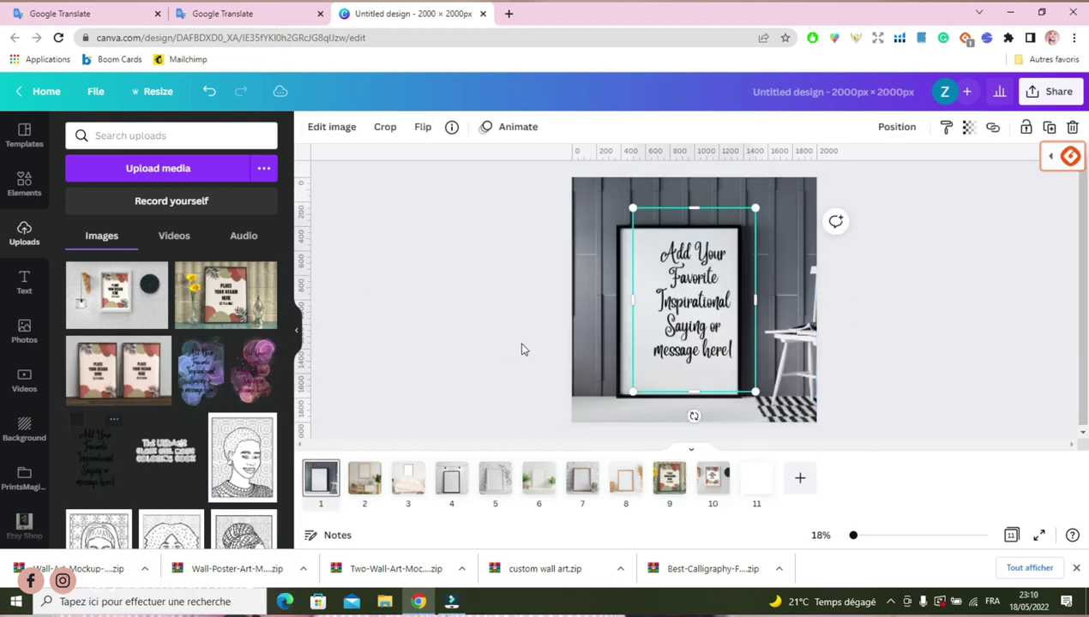
drag(696, 330, 686, 341)
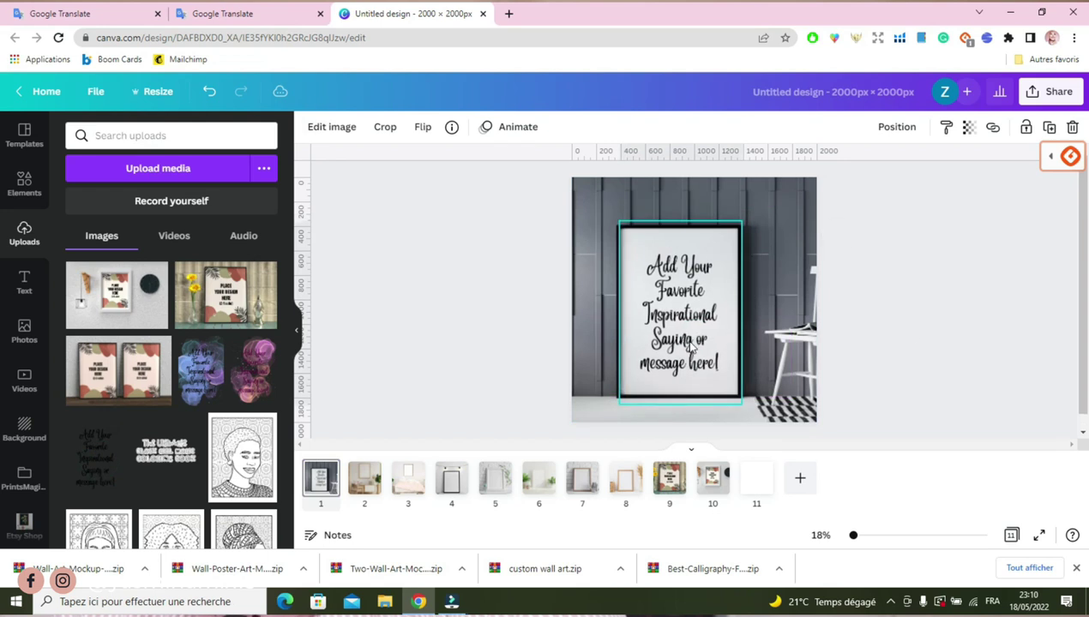
click(911, 332)
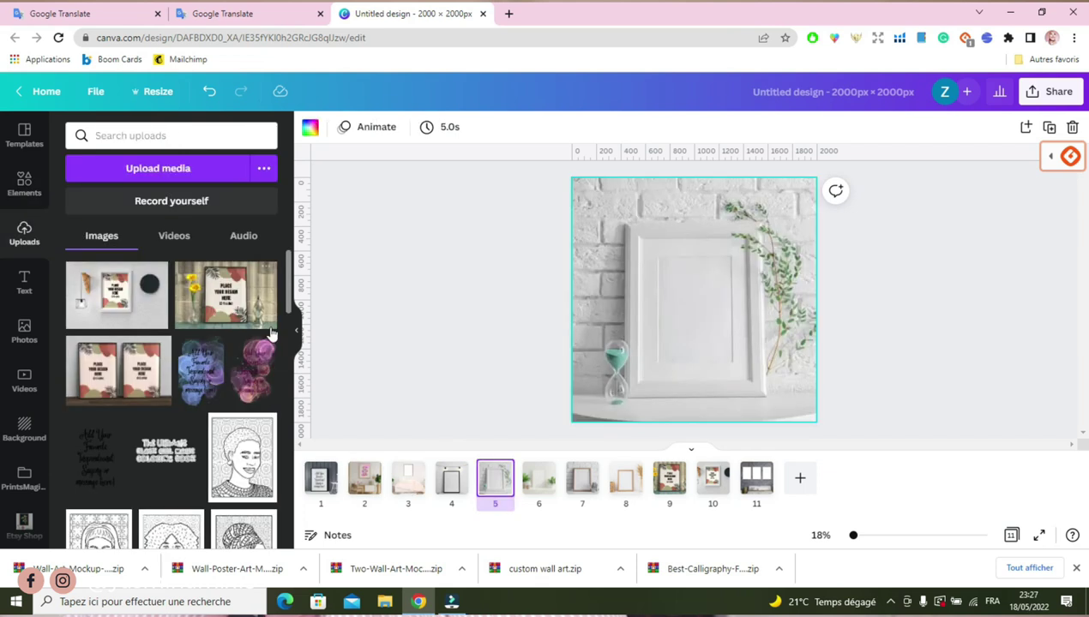
Place the blue watercolor quote design on page 5 and shrink it to fit inside the white frame's mat opening
drag(198, 390, 692, 413)
drag(708, 364, 728, 371)
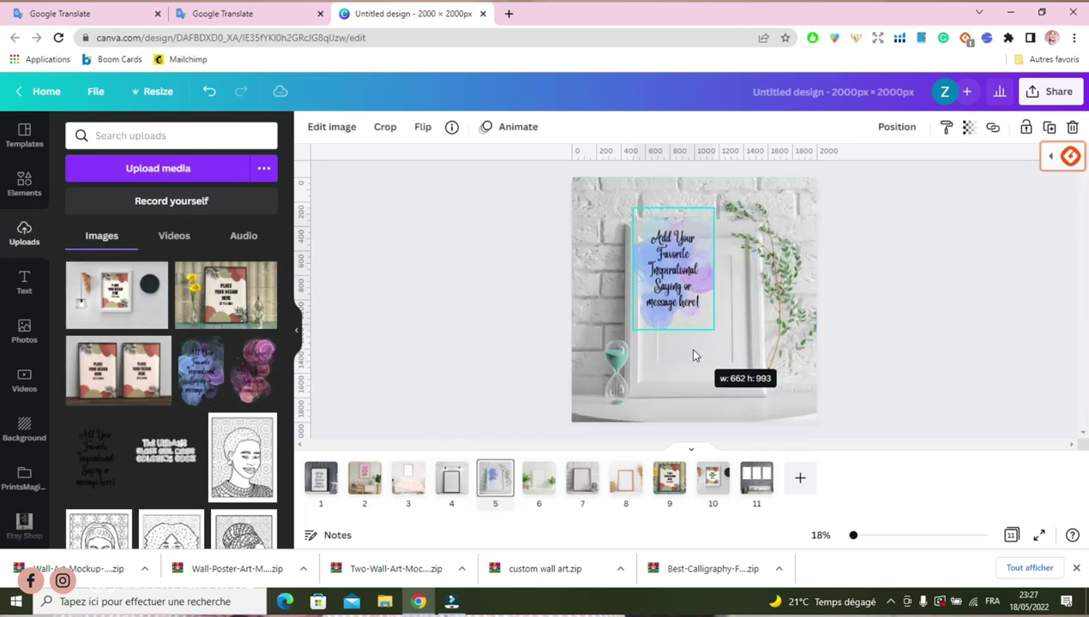
drag(686, 283, 689, 317)
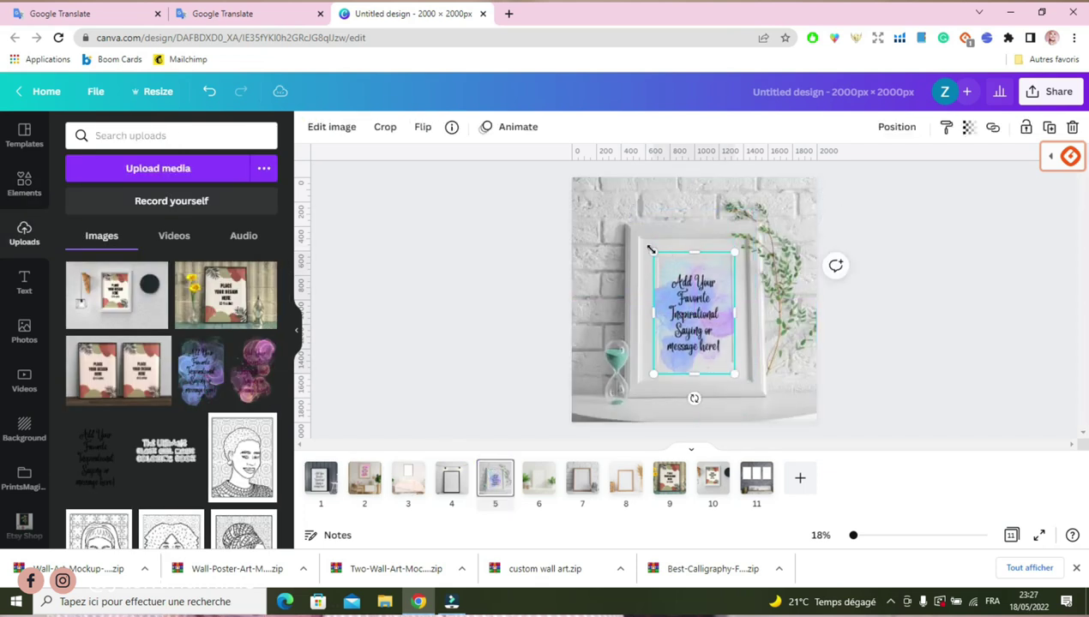
drag(734, 253, 716, 243)
drag(694, 310, 701, 327)
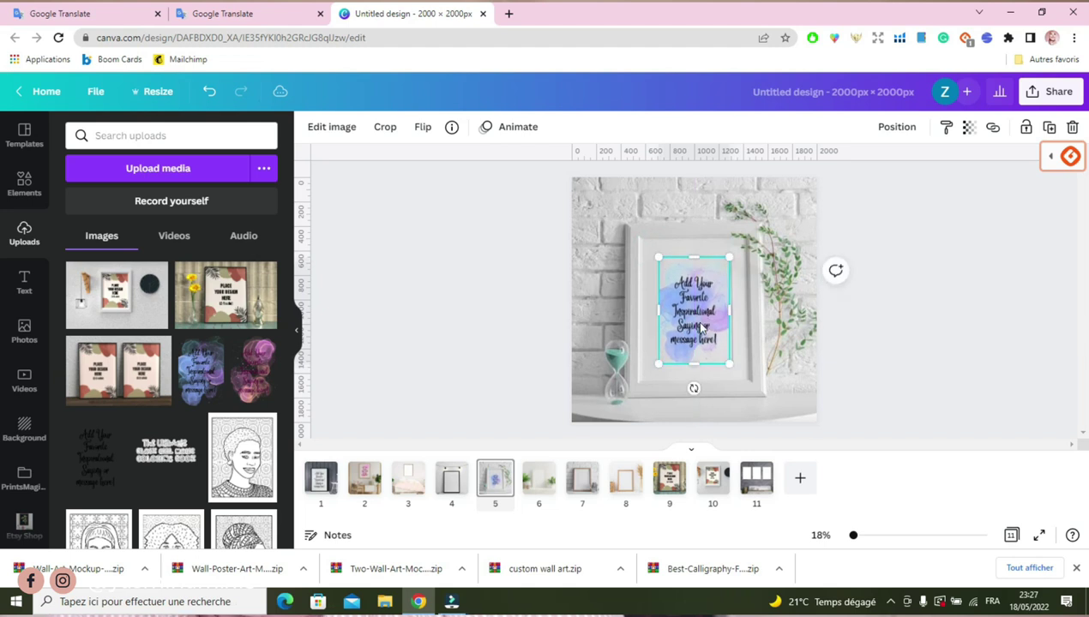
click(829, 381)
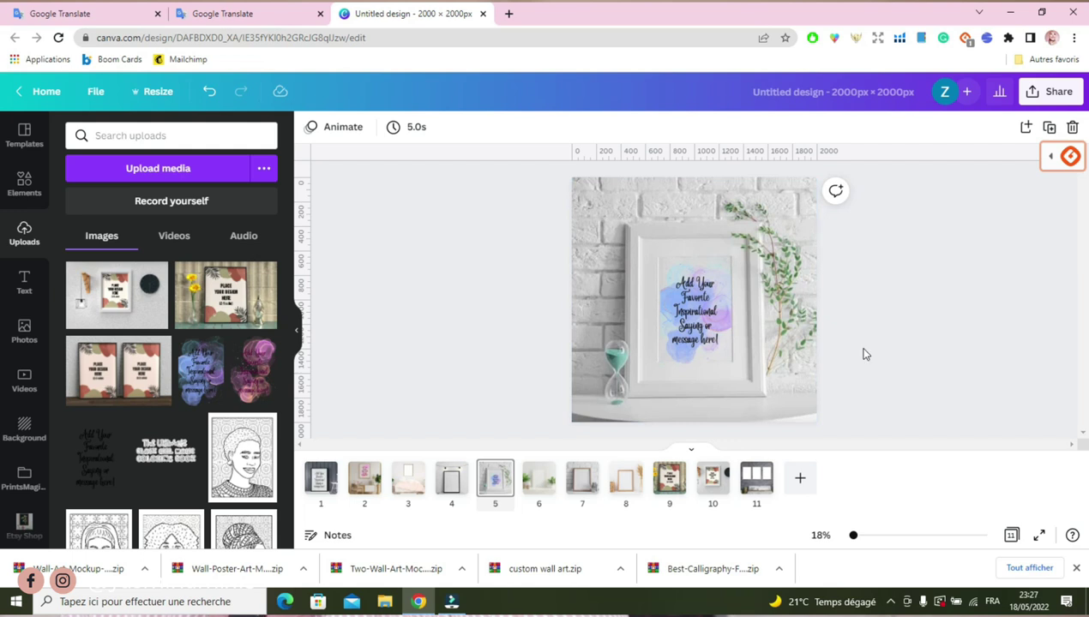
Crop the bottom edge of the blue watercolor print on page 8 to the wooden frame's inner edge
click(626, 477)
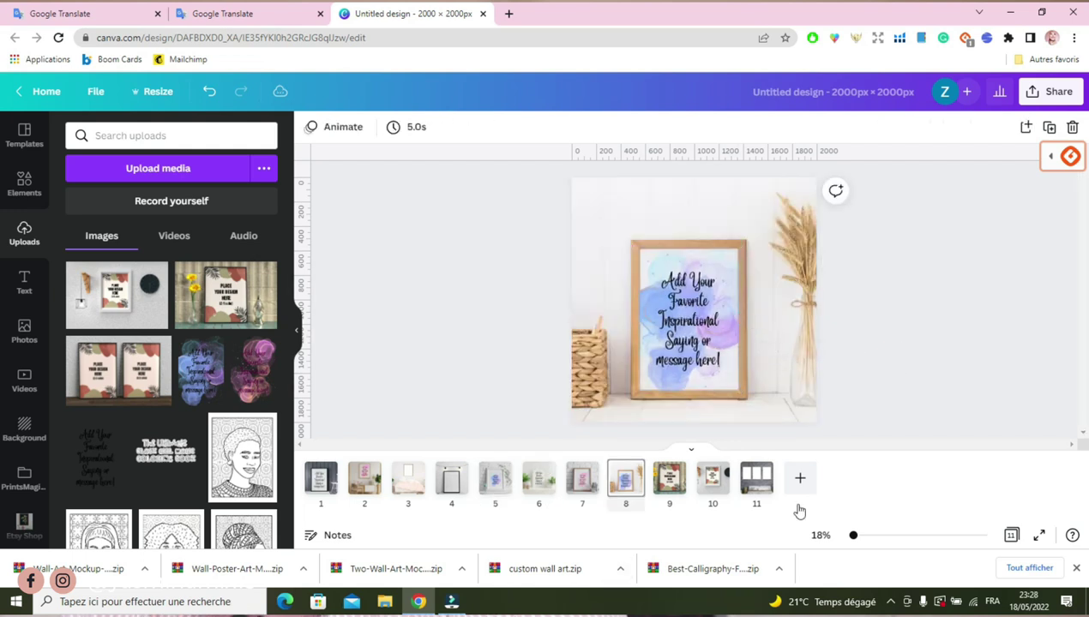
drag(852, 535, 870, 538)
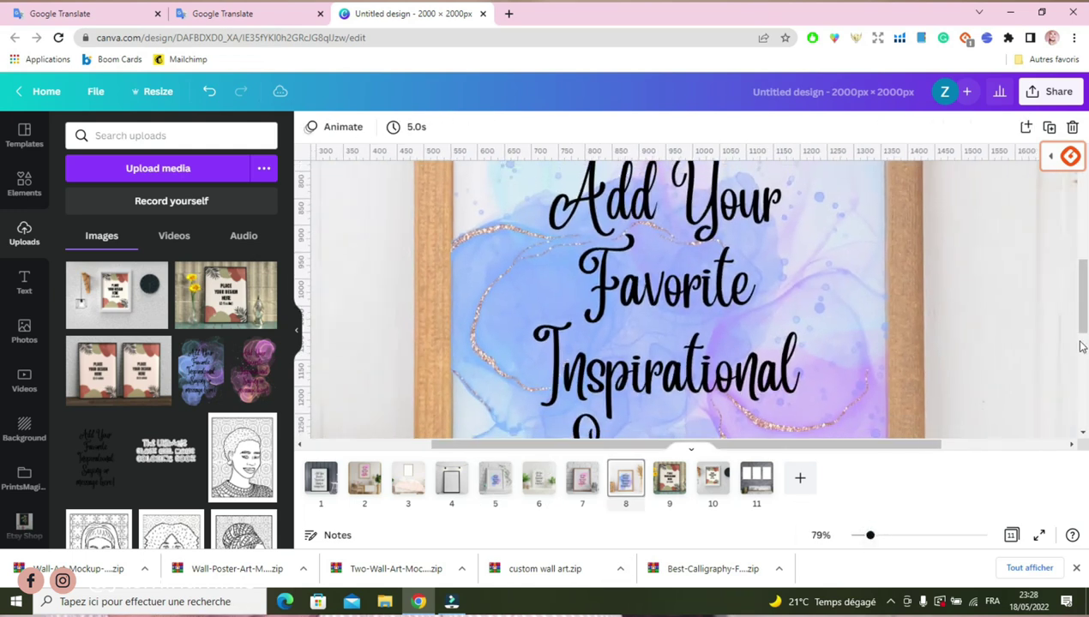
scroll(1082, 346, down, 5)
click(761, 324)
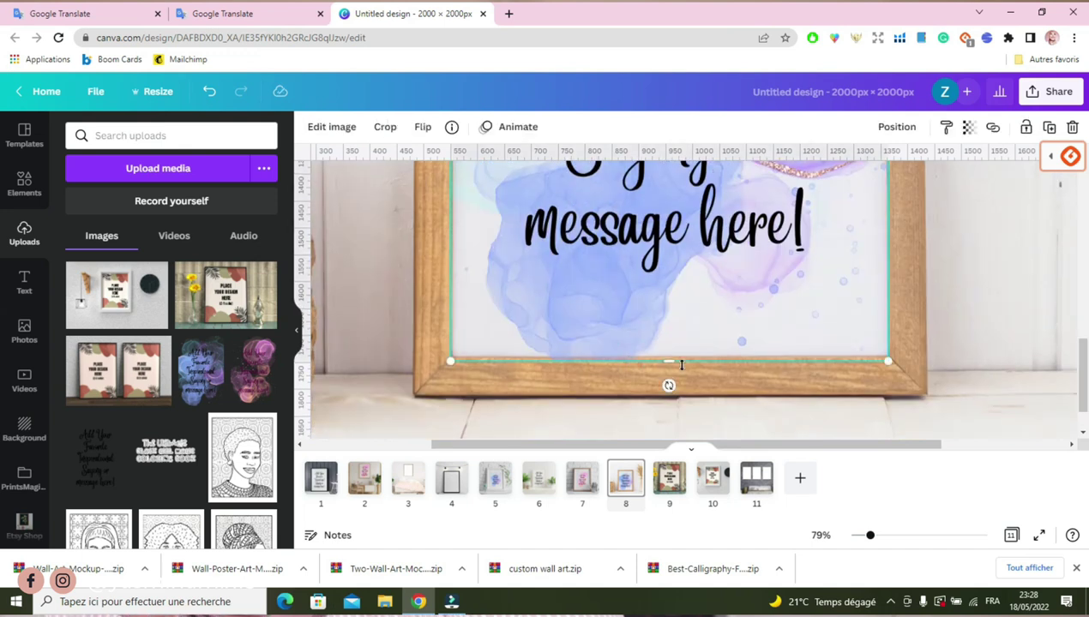
drag(682, 365, 669, 357)
Trim both side edges of the page 8 print to the wooden frame's inner edges
scroll(879, 338, up, 5)
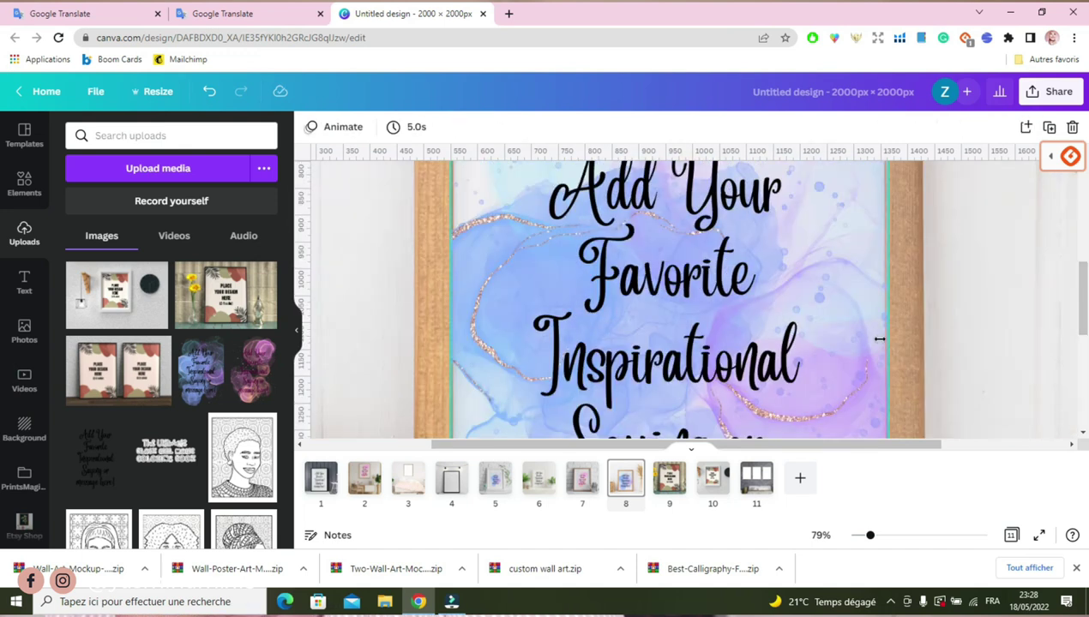
click(878, 338)
drag(885, 353, 886, 351)
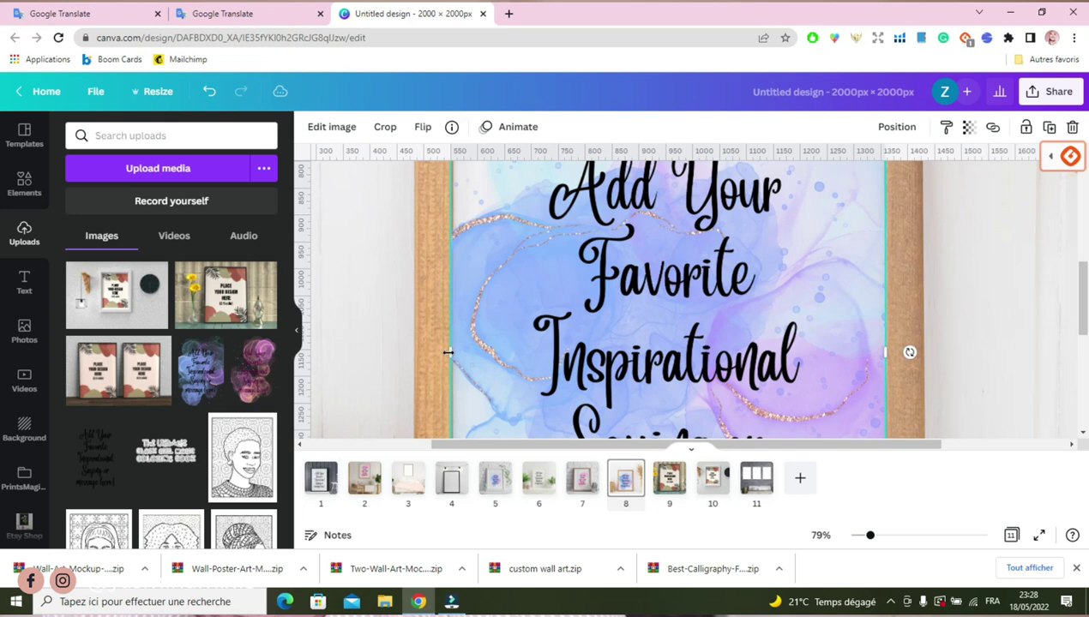
drag(448, 352, 451, 353)
Align the top edge of the page 8 print with the inner edge of the wooden frame
scroll(668, 300, up, 5)
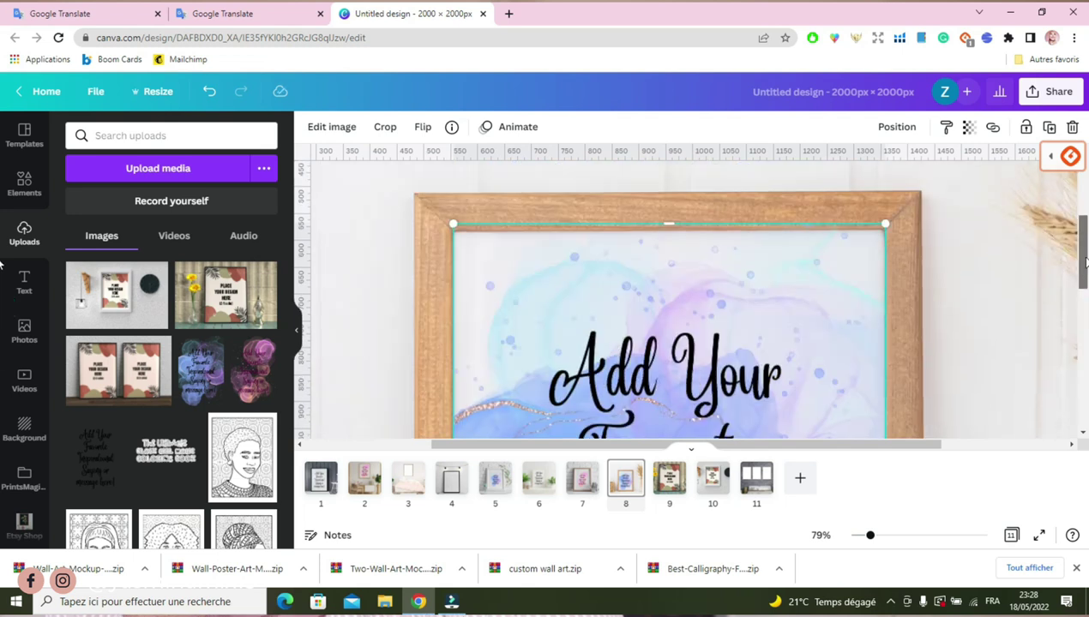
click(702, 255)
drag(668, 184, 669, 218)
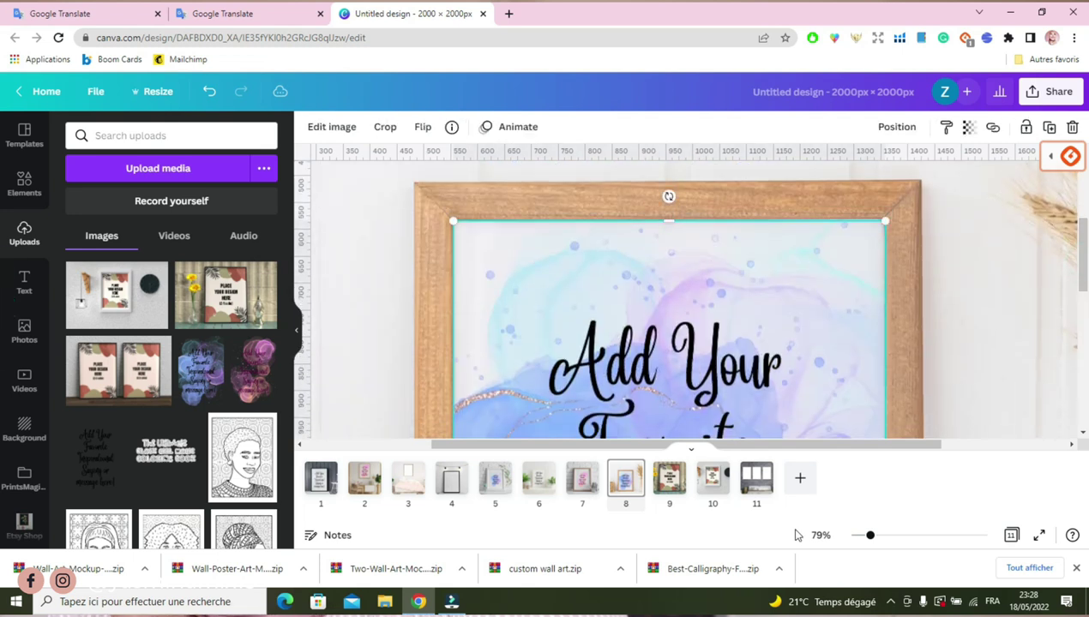
drag(870, 535, 854, 535)
click(971, 354)
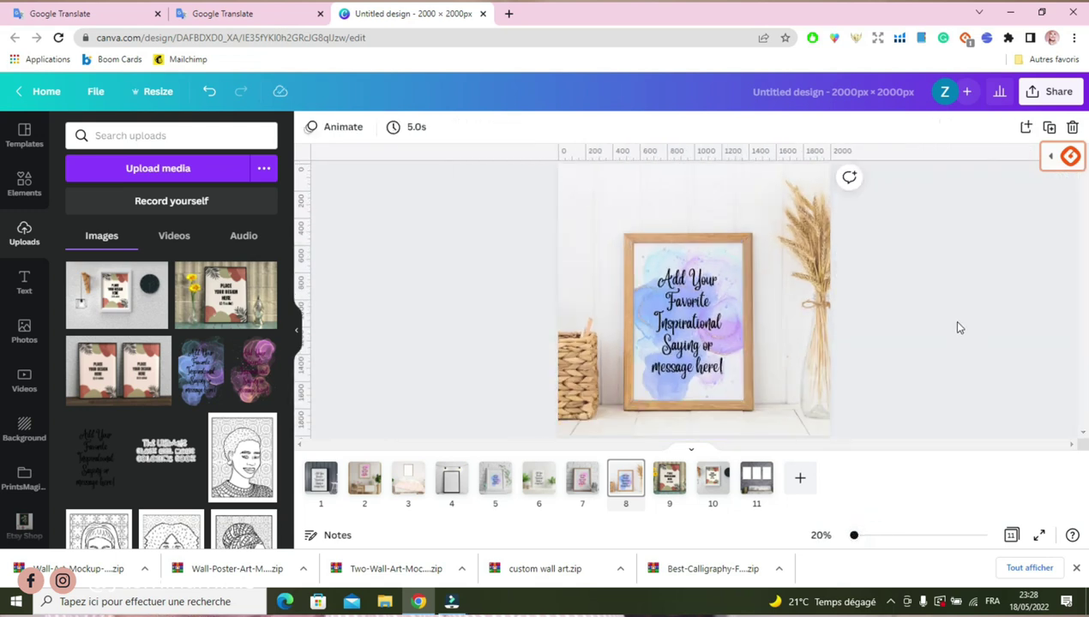
Add a square at the upper-left inner corner of the white frame on page 9 and fill it with cream
scroll(907, 317, down, 3)
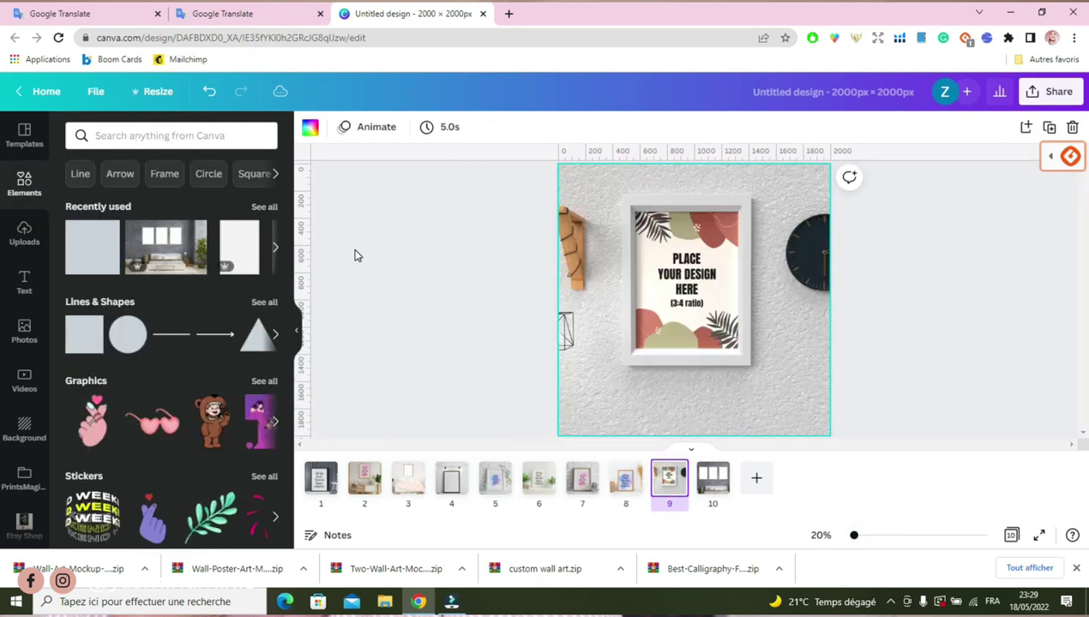
click(84, 334)
drag(691, 296, 670, 245)
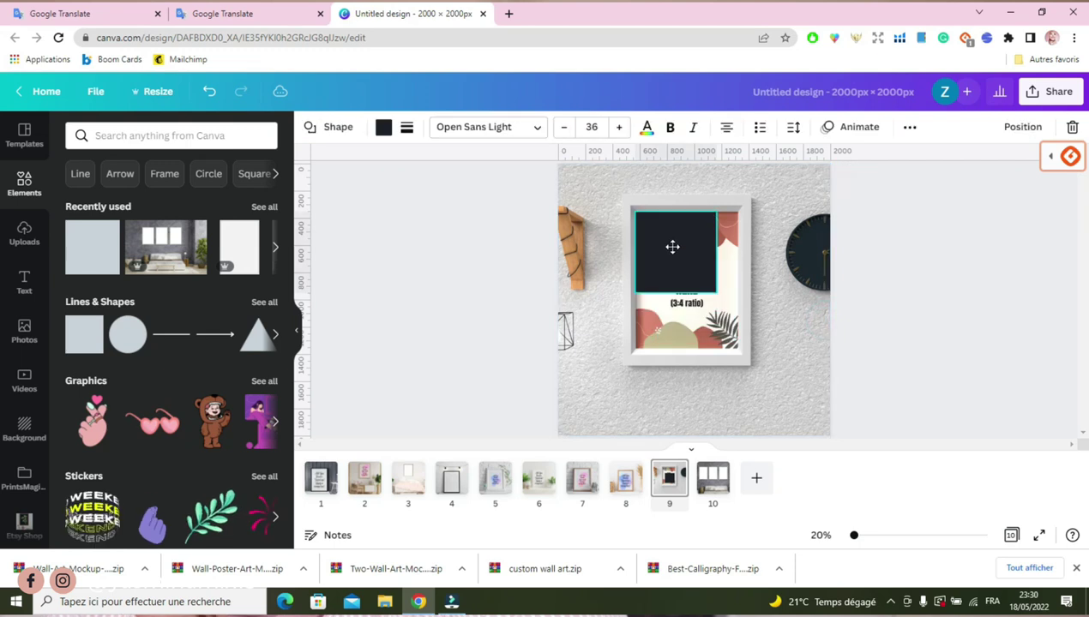
click(386, 127)
click(154, 377)
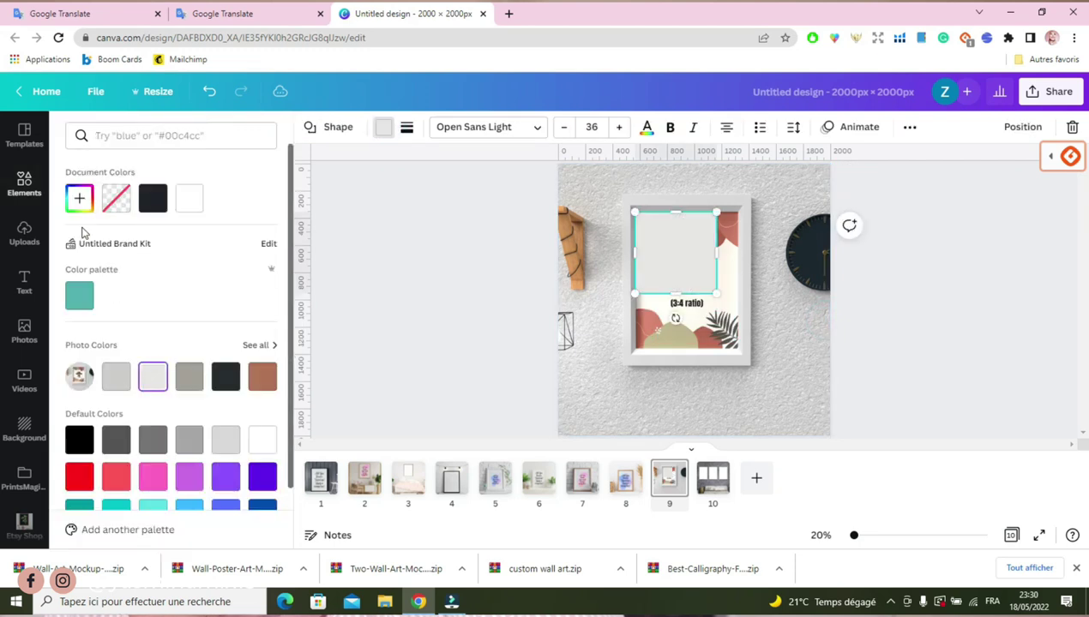
click(79, 198)
click(81, 233)
Stretch the cream square to about 759 px wide and down to the frame's lower inner edge, covering the placeholder design
drag(714, 258, 738, 258)
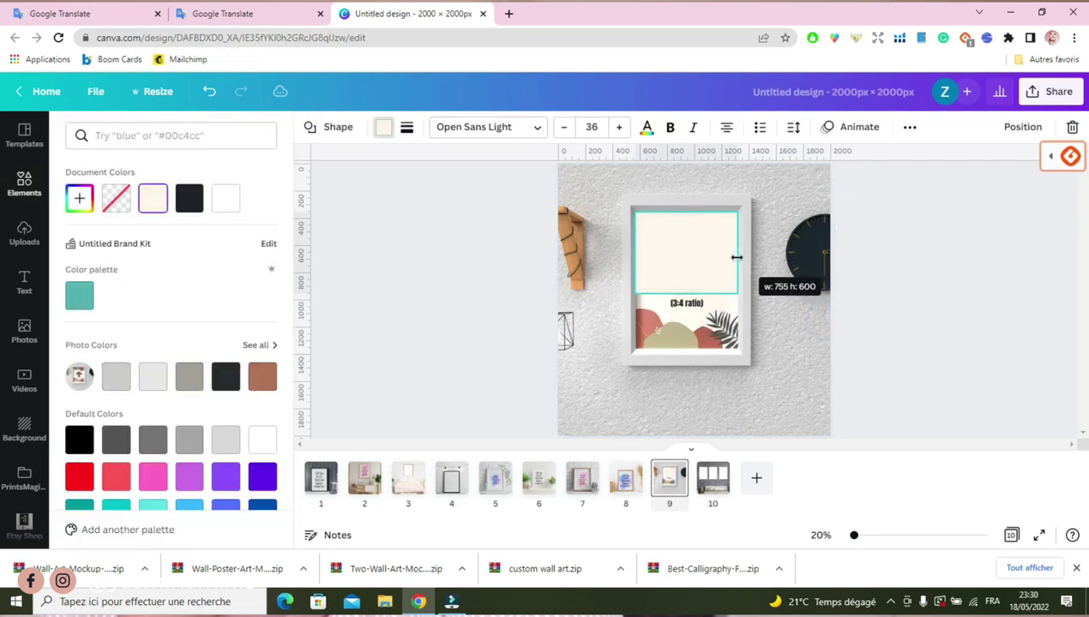
drag(686, 294, 686, 349)
drag(853, 537, 865, 535)
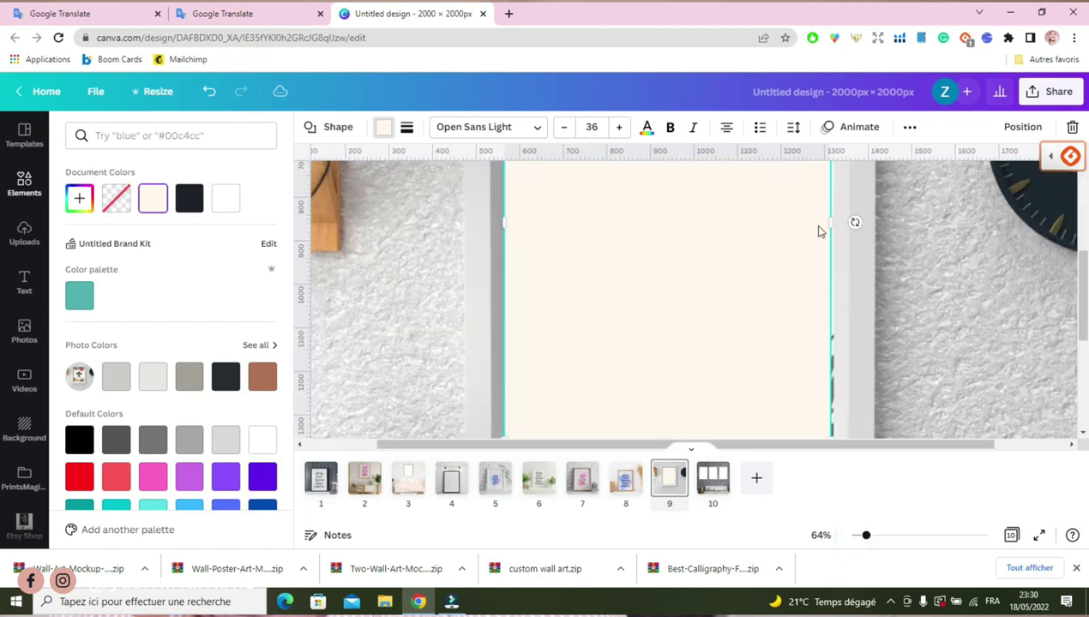
scroll(857, 258, down, 5)
click(892, 305)
click(670, 219)
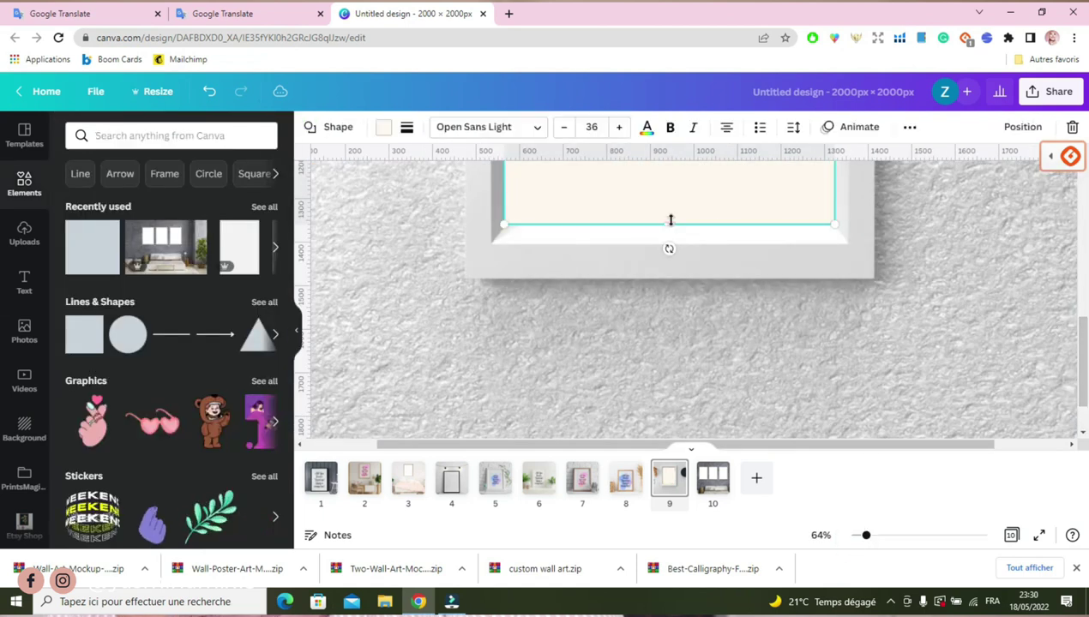
click(670, 250)
Align the cream rectangle's top edge with the frame's upper inner edge, making it about 759 × 1,019 px
scroll(686, 266, up, 6)
click(754, 287)
drag(702, 281, 673, 277)
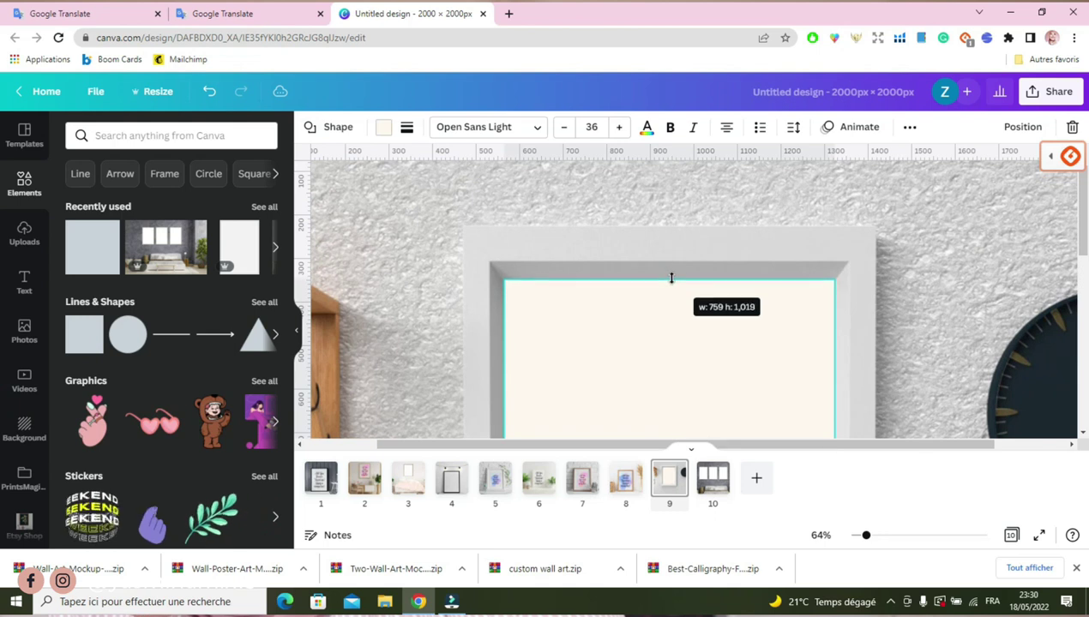
scroll(935, 303, down, 3)
click(821, 294)
drag(866, 535, 852, 534)
click(533, 342)
Recolor the cream rectangle inside the frame to a light off-white
click(652, 310)
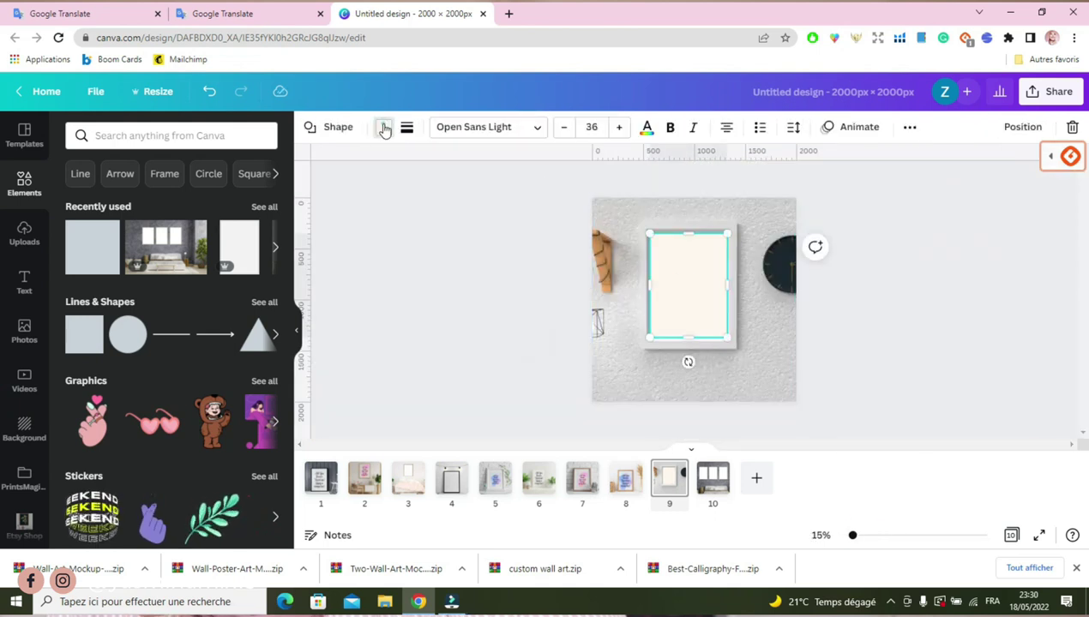
click(383, 127)
click(153, 377)
click(78, 198)
double_click(776, 343)
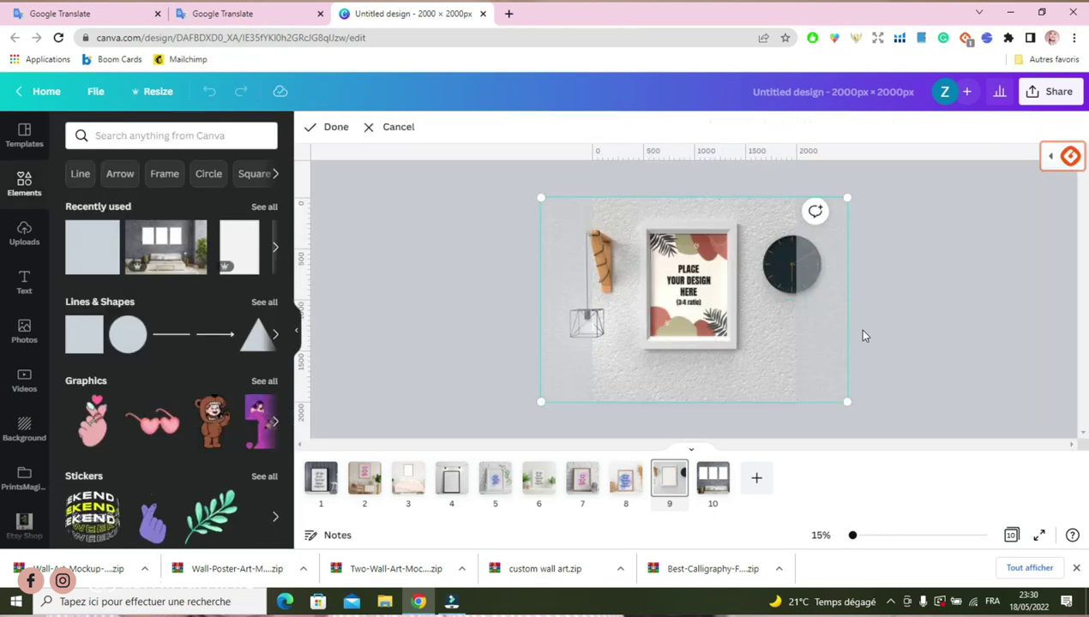
click(899, 333)
Place the pink watercolor quote design in the blanked white frame beside the clock and resize it to fit
click(24, 232)
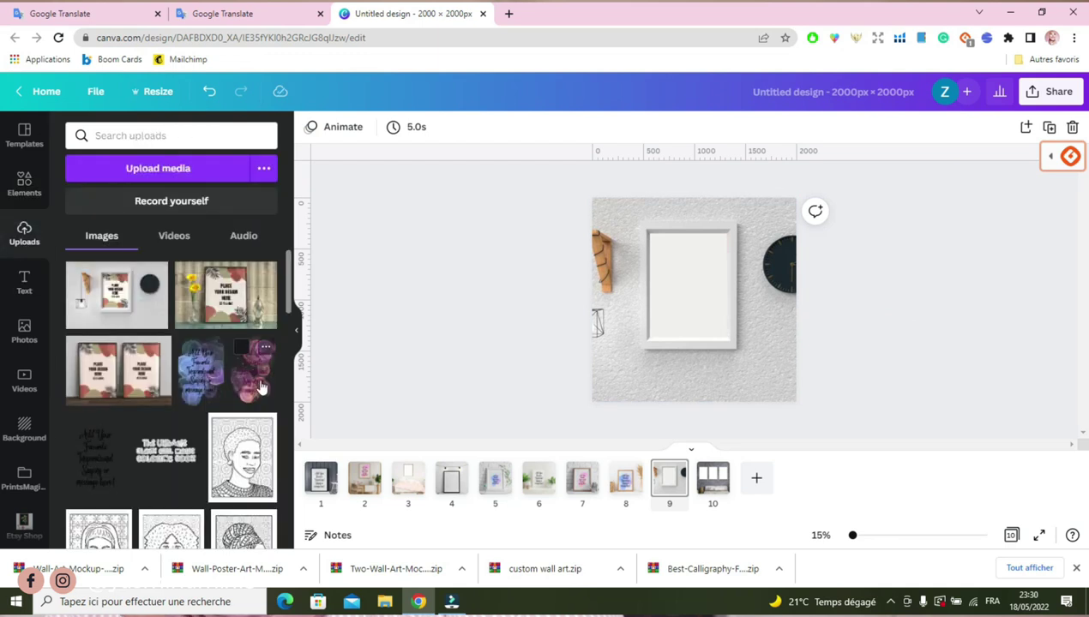
drag(261, 387, 691, 287)
drag(646, 224, 651, 230)
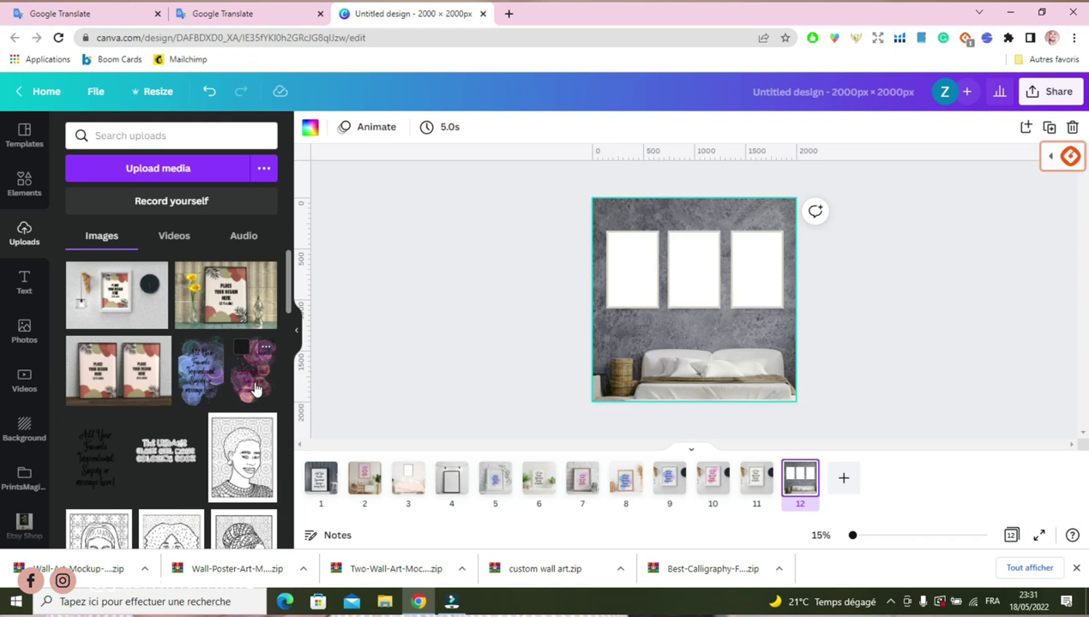
Place the plain black quote in the first bedroom frame on page 12 and fit the watercolor prints to the other frames
drag(96, 455, 630, 275)
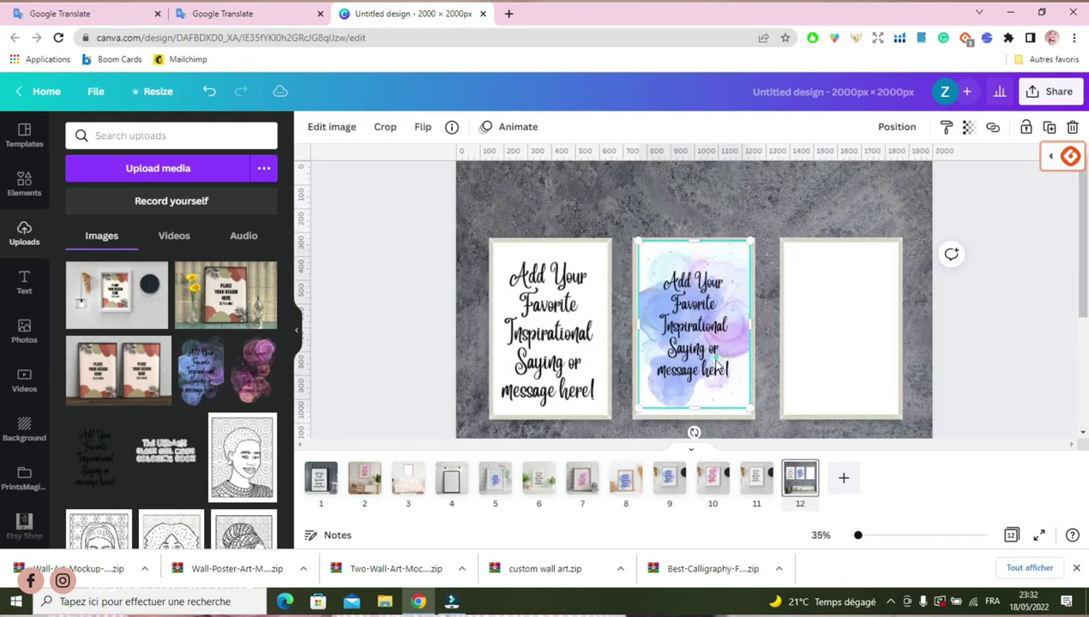
scroll(842, 296, up, 5)
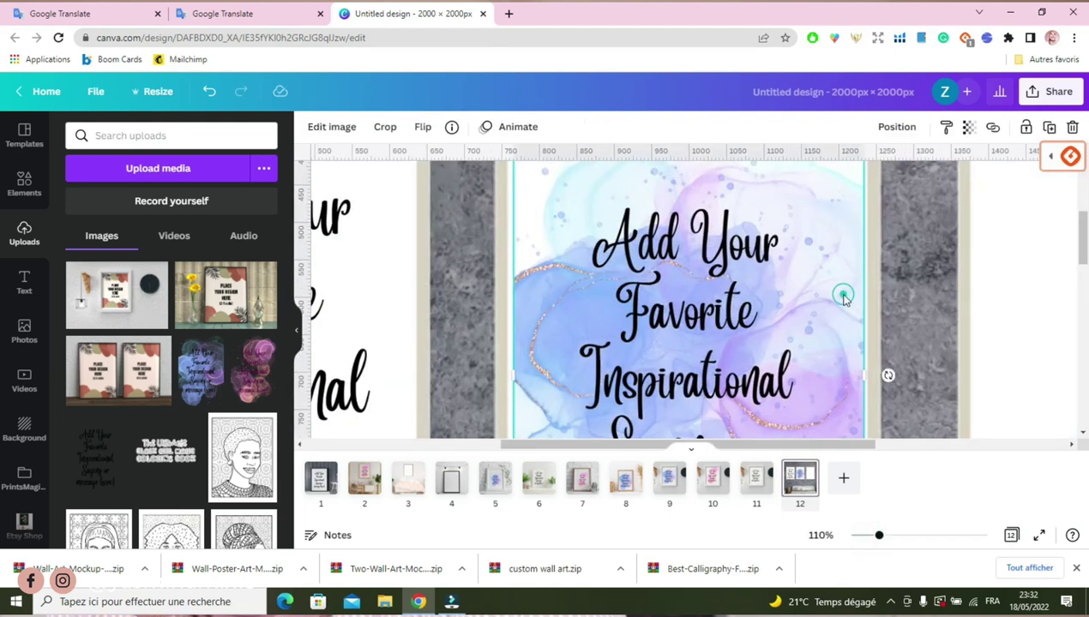
drag(688, 163, 682, 358)
scroll(687, 335, down, 7)
drag(690, 255, 690, 271)
click(796, 353)
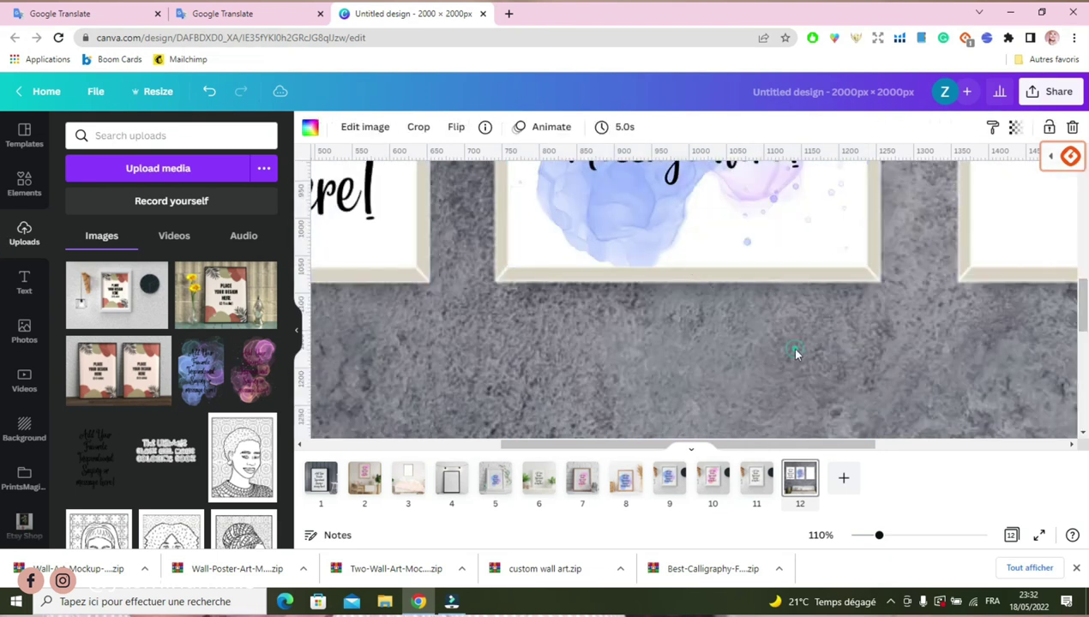
scroll(796, 353, down, 6)
drag(764, 283, 765, 326)
click(887, 478)
drag(853, 535, 861, 535)
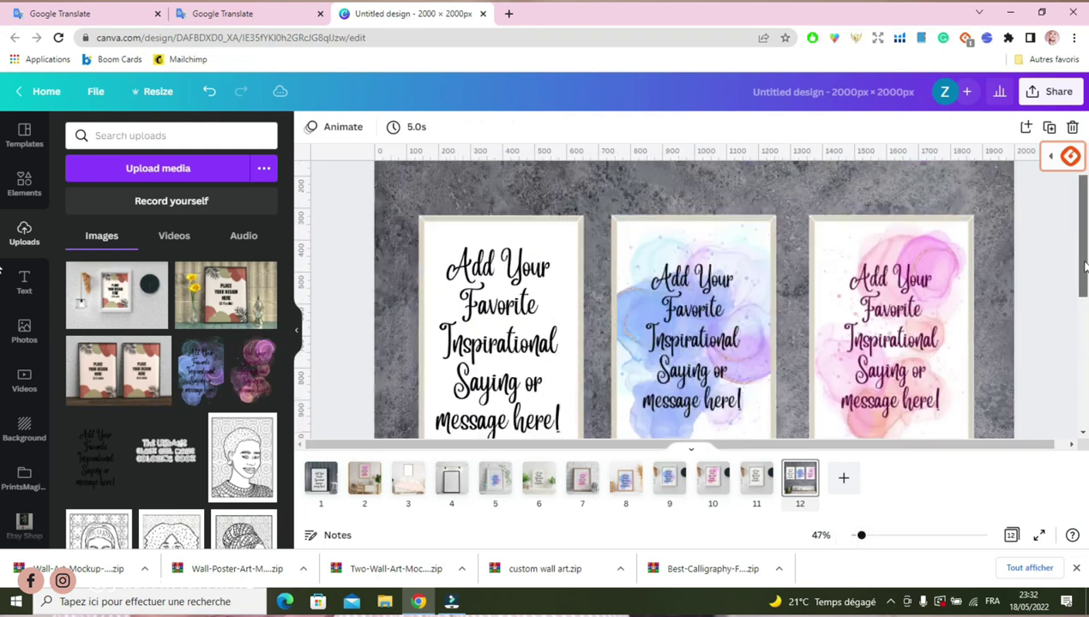
scroll(1085, 265, up, 2)
Add a heading reading "Style 1" beneath the first framed print on page 12
click(24, 283)
drag(145, 201, 623, 332)
text(Style 1)
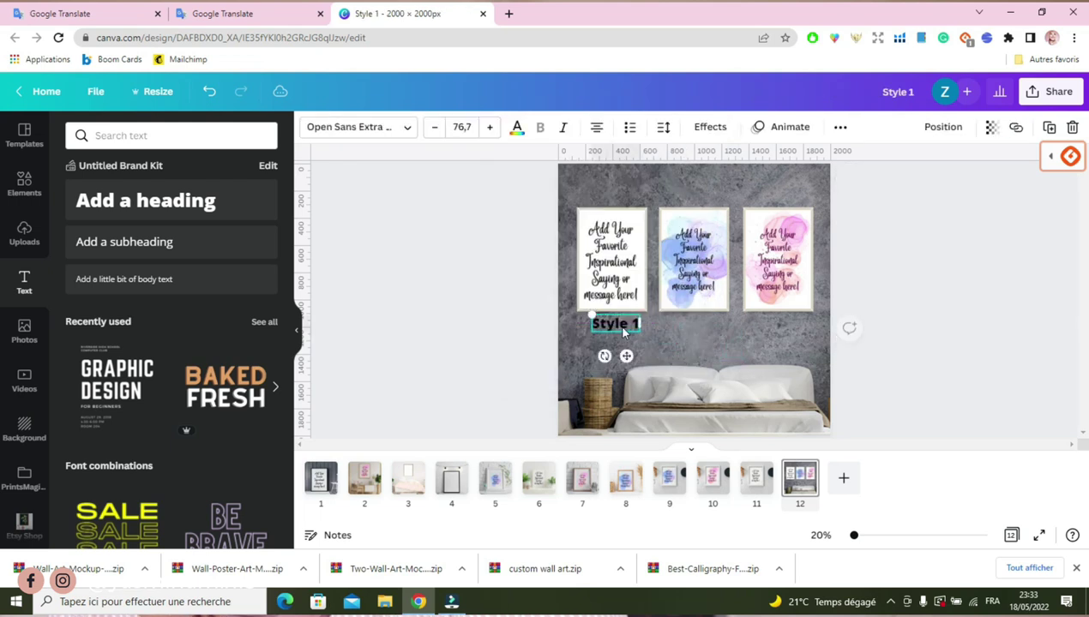
Make the "Style 1" label white in the Angelina font and place copies beneath the second and third frames
click(517, 127)
click(355, 127)
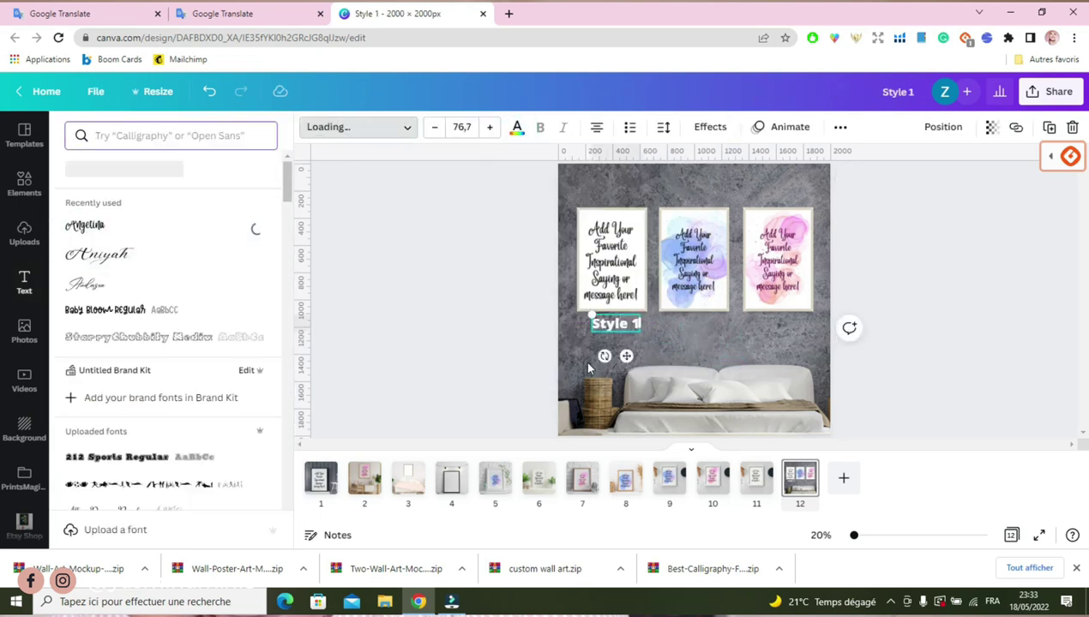
drag(617, 325, 690, 332)
click(611, 332)
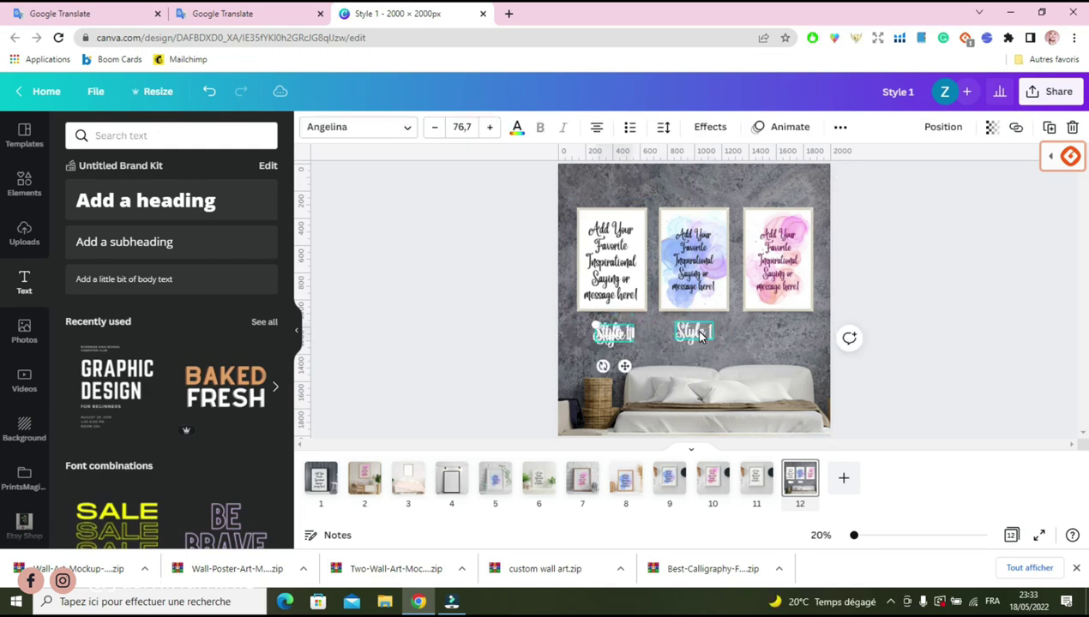
drag(611, 333, 783, 331)
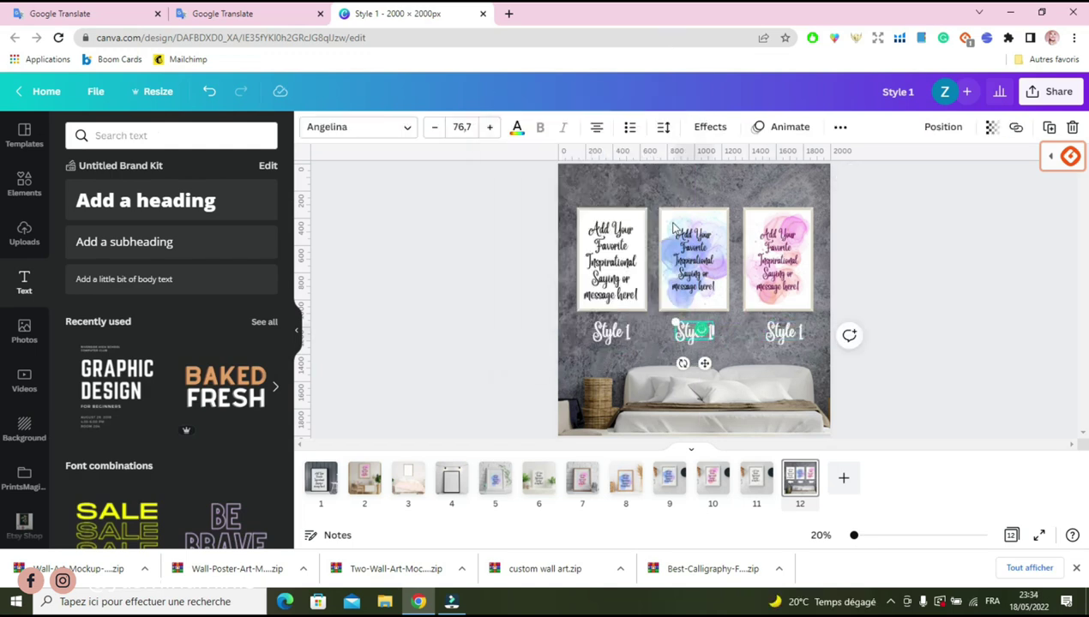
Change the labels beneath the second and third frames to "Style 2" and "Style 3"
click(656, 349)
ctrl+scroll(657, 349, up, 5)
double_click(746, 390)
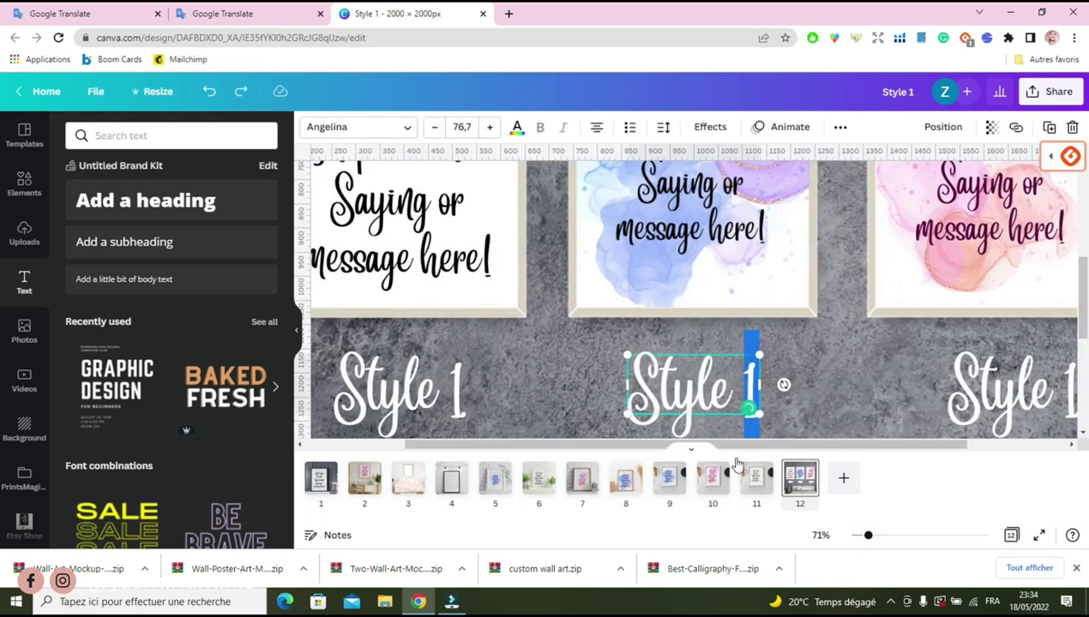
text(2)
click(931, 386)
double_click(931, 392)
text(3)
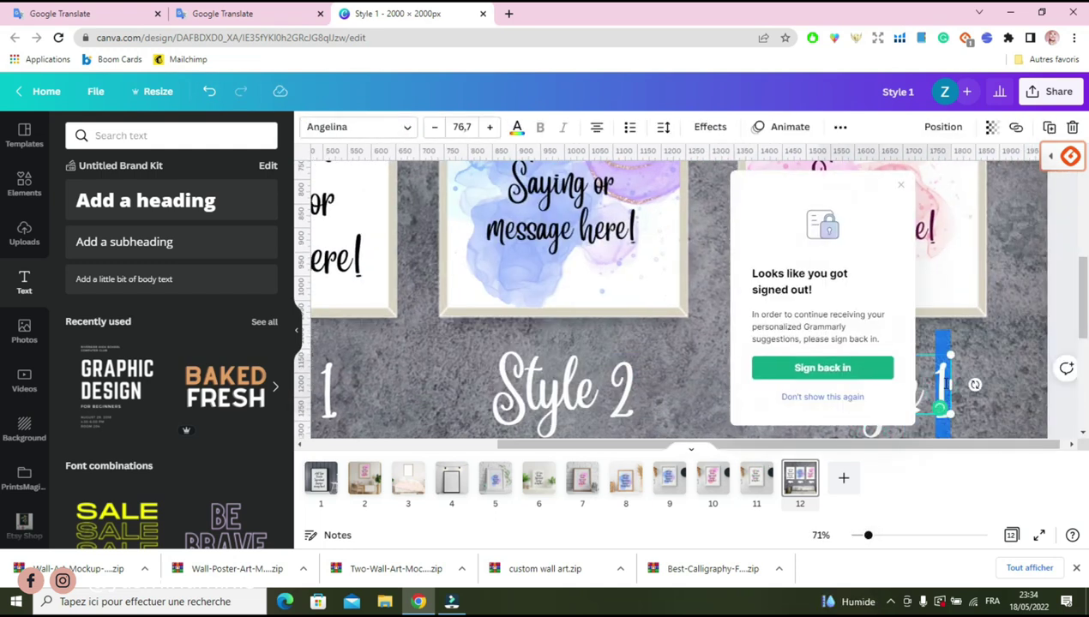
click(998, 377)
ctrl+scroll(999, 377, down, 5)
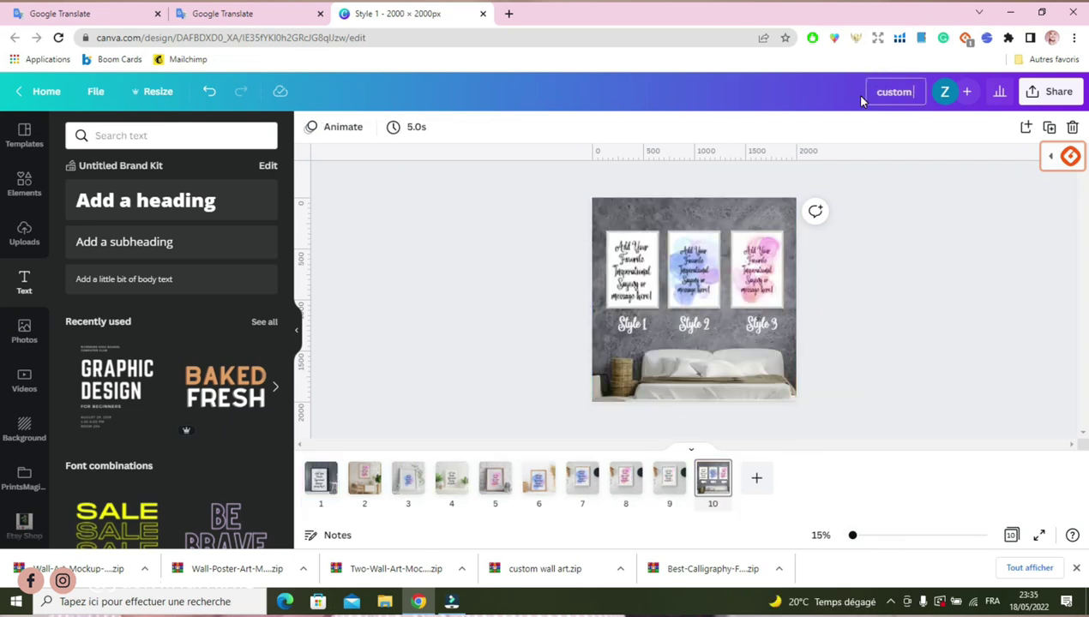
Rename the design "custom wall art mockups" and download it
click(861, 96)
text(custom wall art mockups)
click(1051, 91)
click(924, 417)
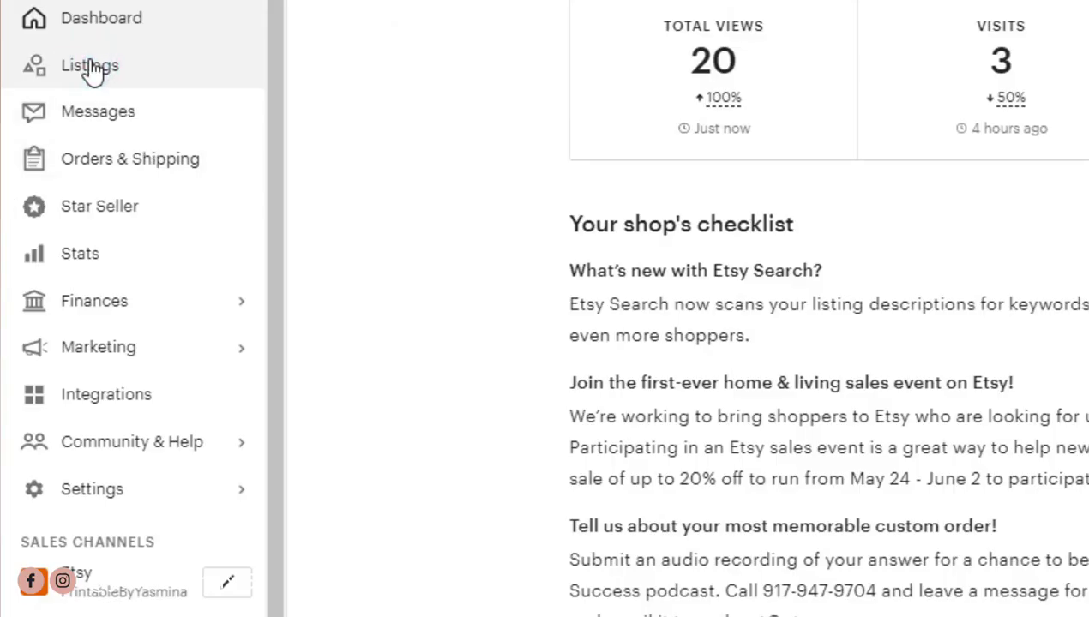
Switch to the Etsy shop manager, start a new listing and upload images from the custom wall art mockups folder as its photos
click(90, 68)
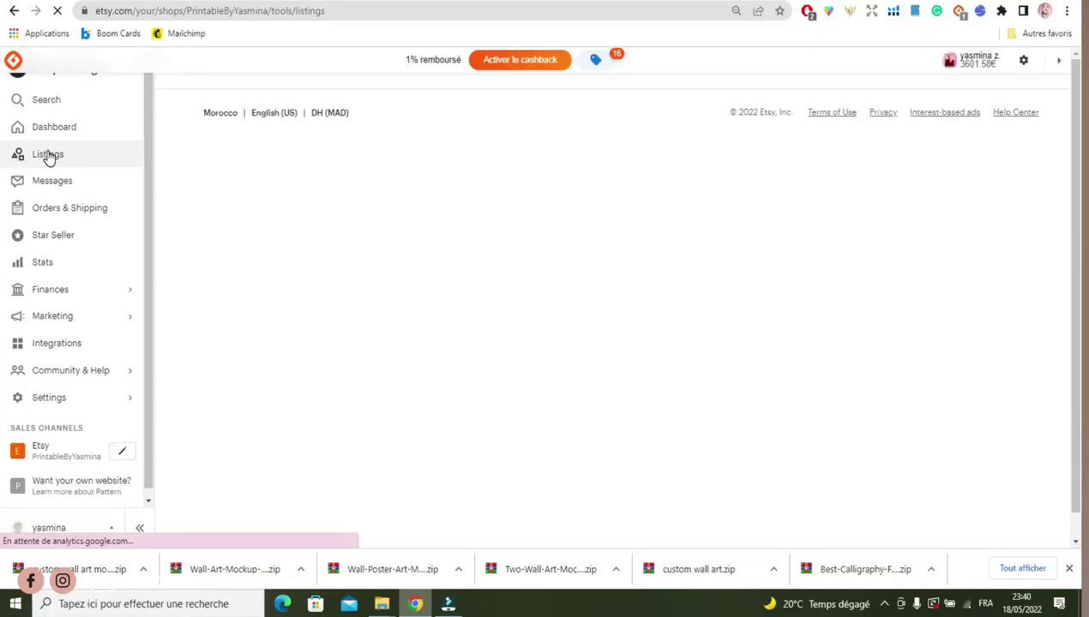
click(977, 95)
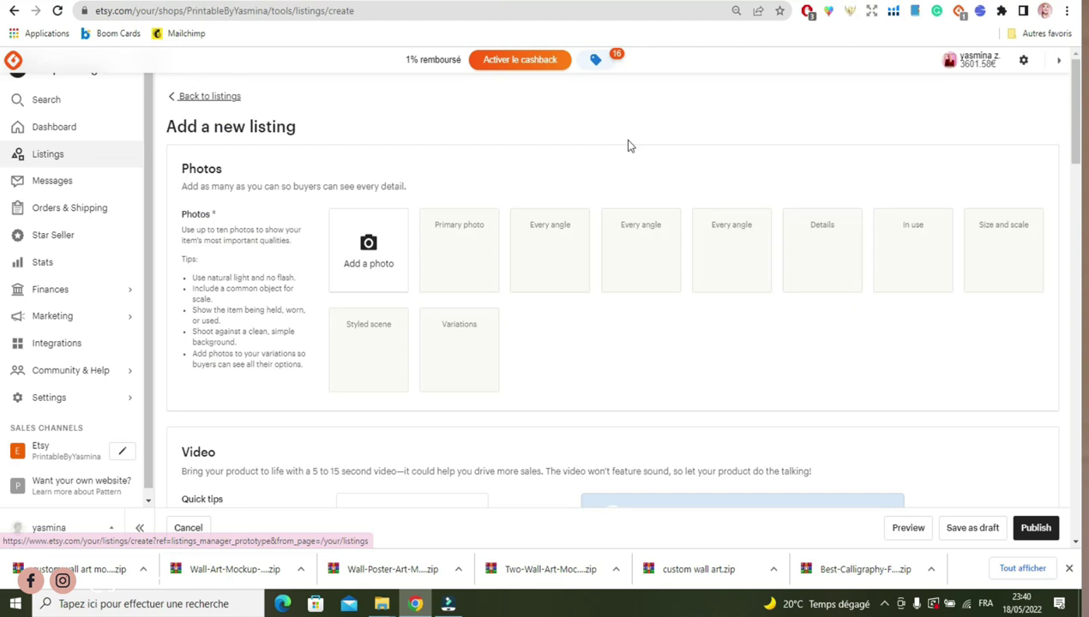
click(370, 259)
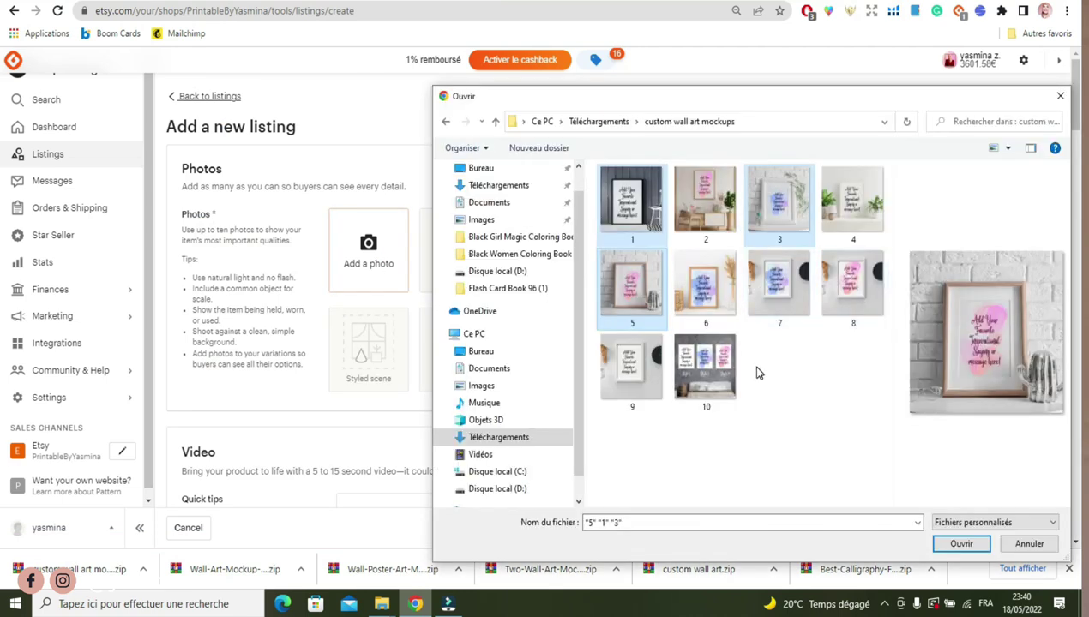
shift+click(729, 369)
click(960, 543)
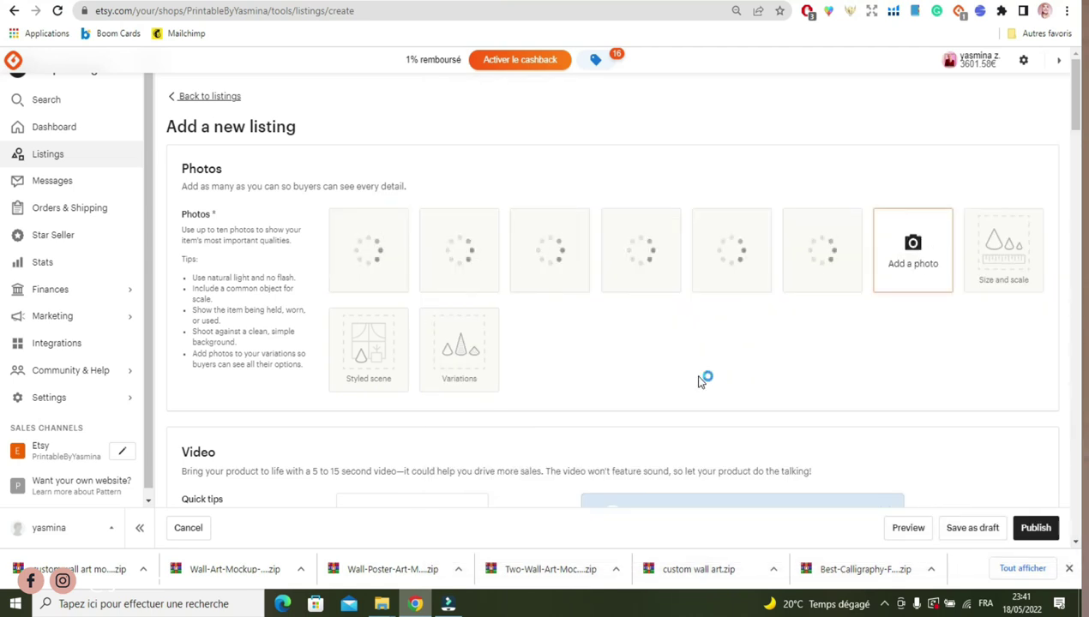
Copy the title from "çaligraphy custom wall art" through "Custom Typography" in Google Translate and paste it as the Etsy listing's title
scroll(1077, 180, down, 5)
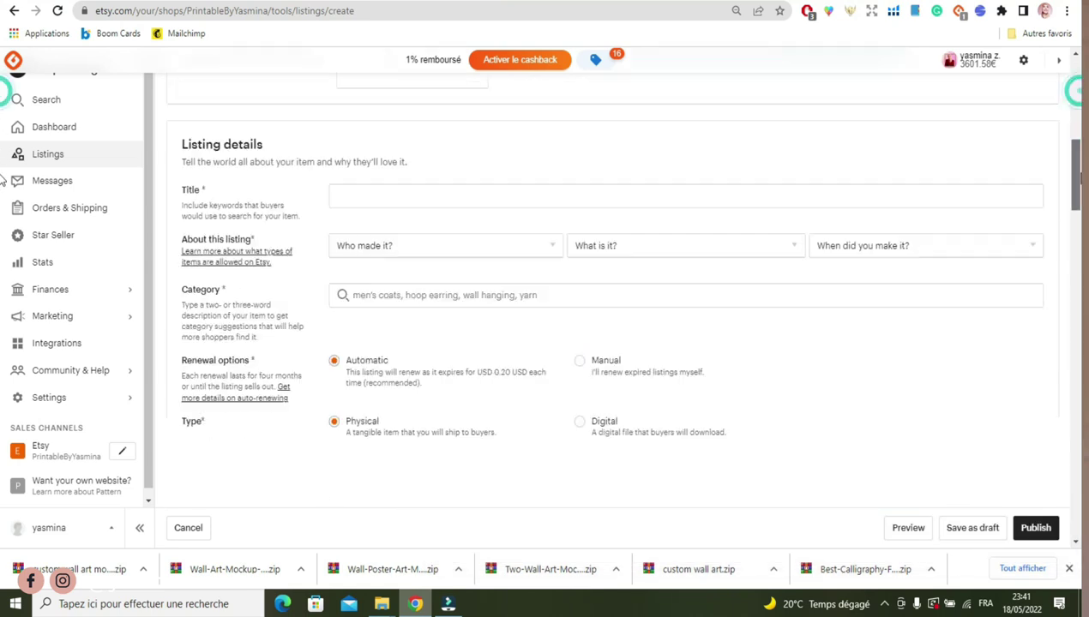
scroll(1076, 152, down, 2)
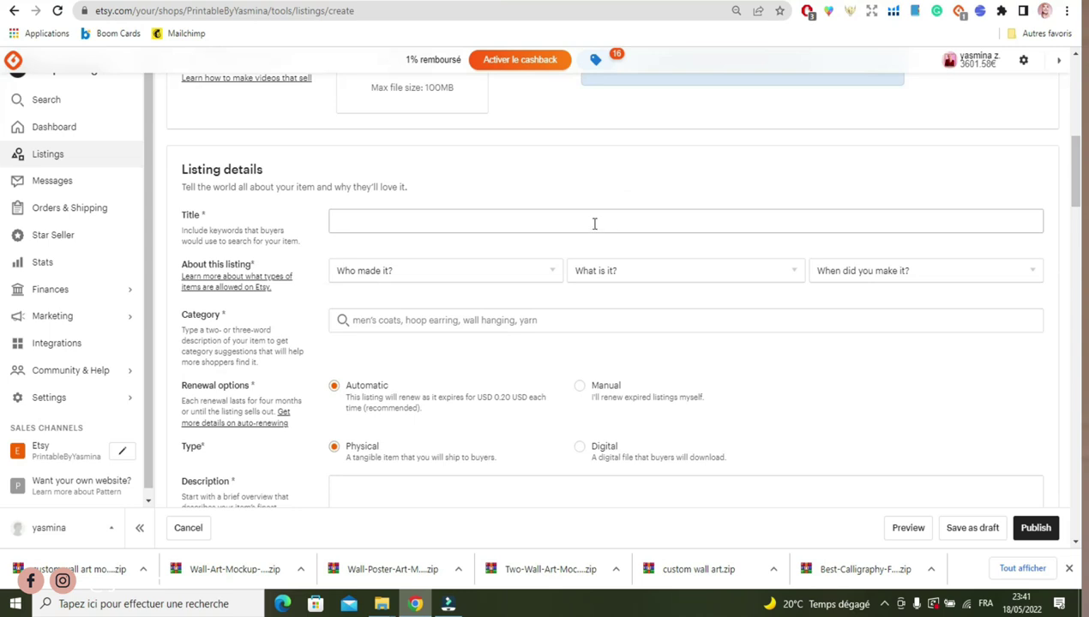
click(535, 221)
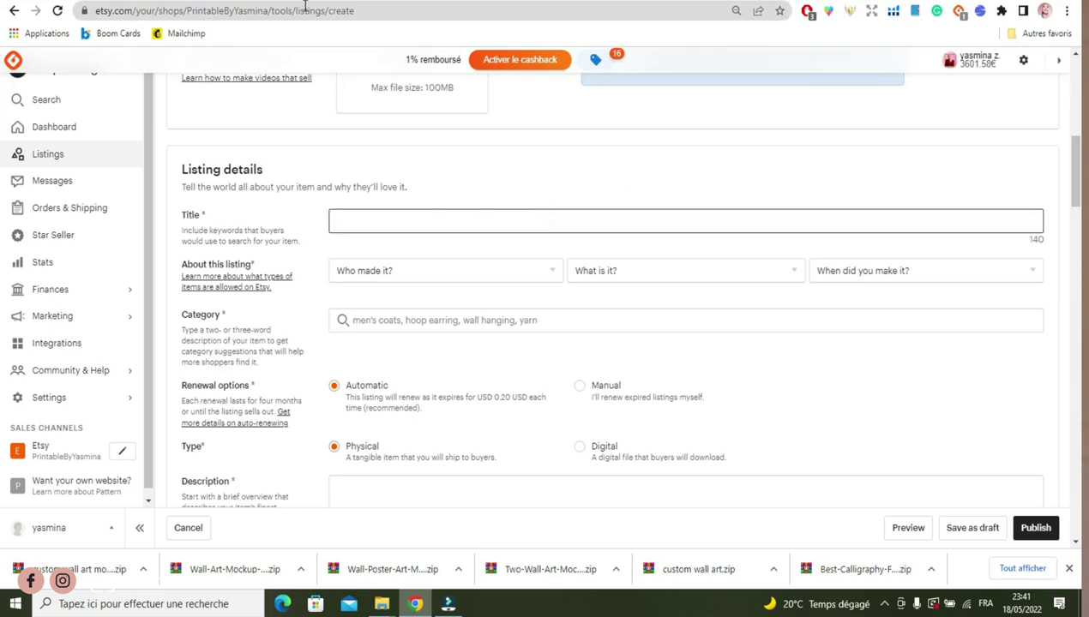
key(ctrl+Tab)
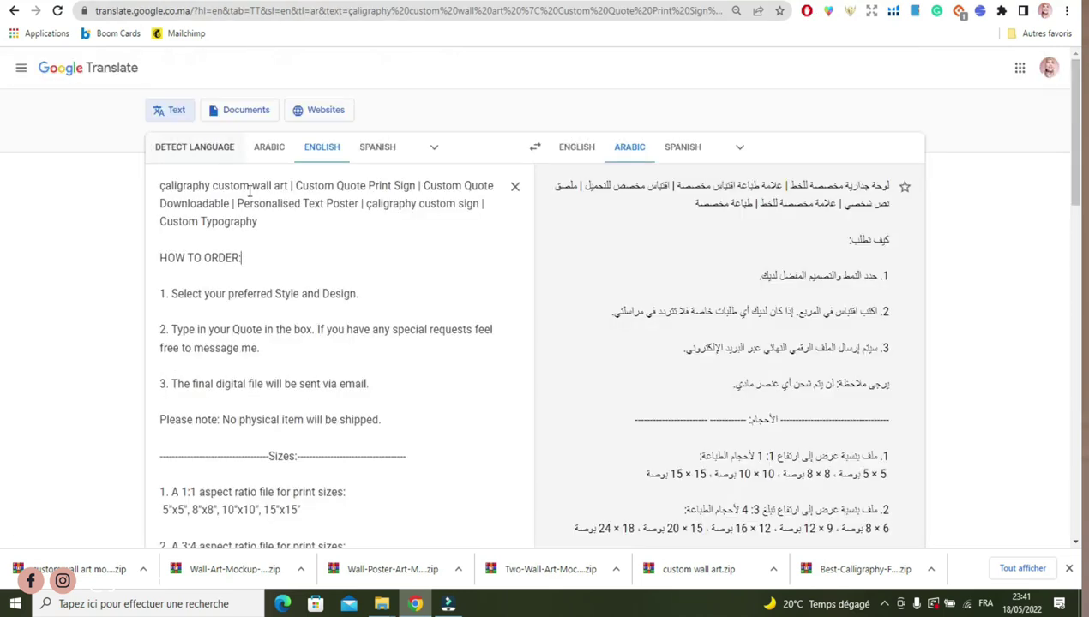
drag(263, 222, 160, 195)
key(ctrl+c)
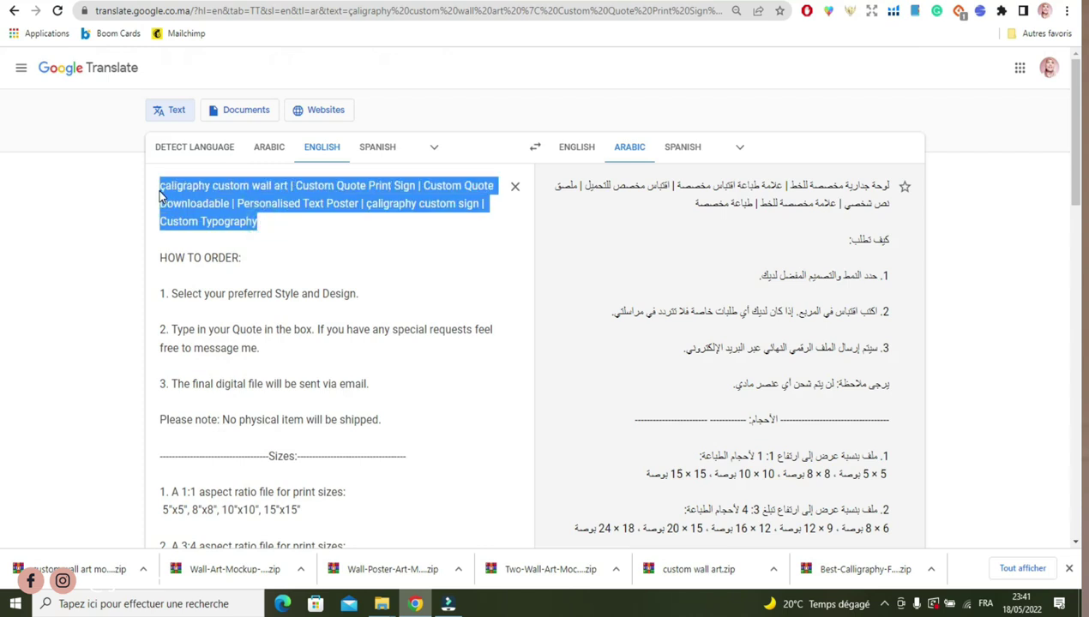
key(ctrl+Tab)
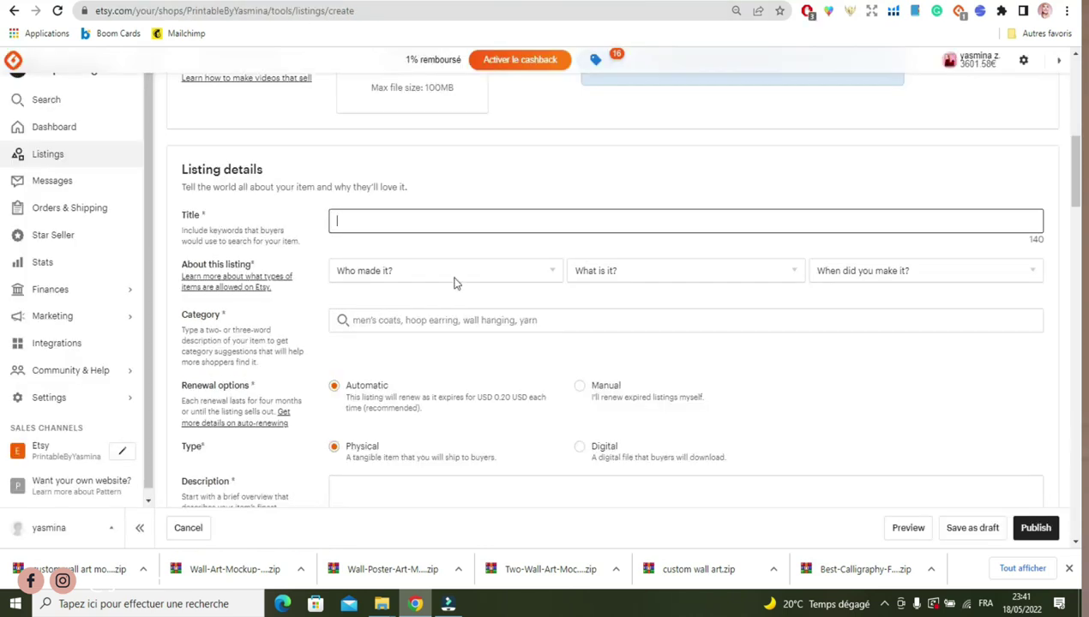
key(ctrl+v)
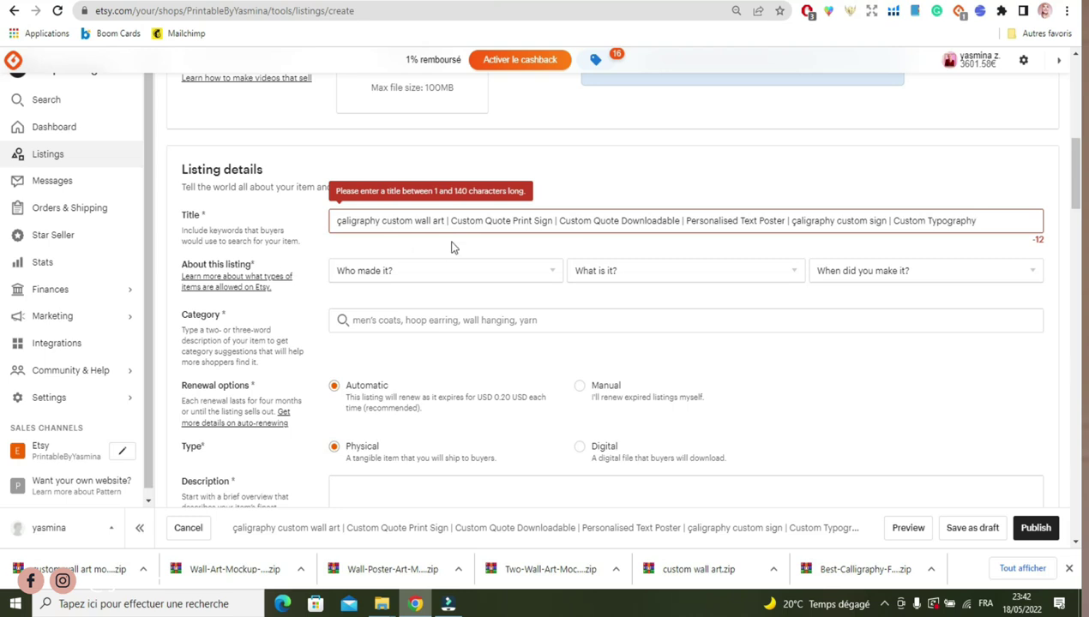
Capitalize the title's first letter to "Ç" and remove the trailing "| Custom Typography"
click(341, 221)
key(BackSpace)
text(Ç)
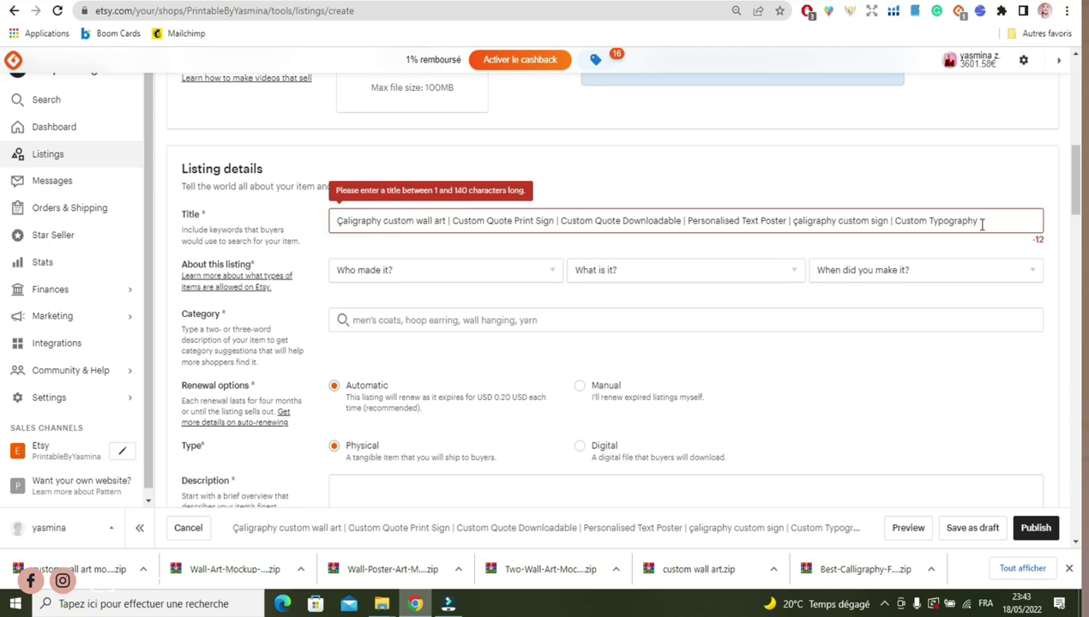
drag(978, 221, 962, 223)
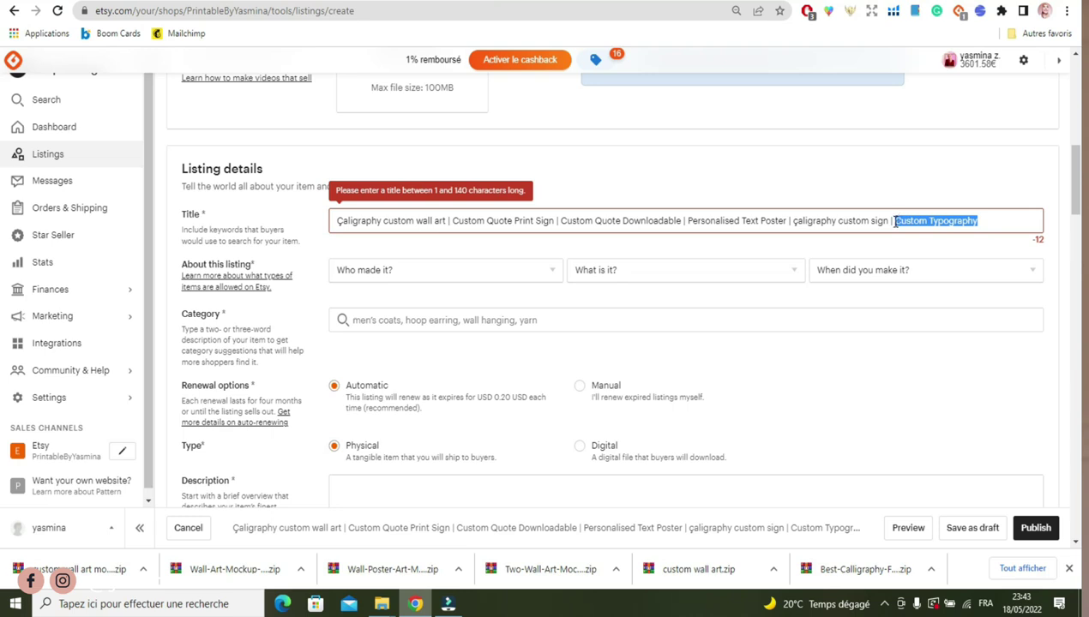
click(894, 221)
drag(982, 221, 889, 222)
key(BackSpace)
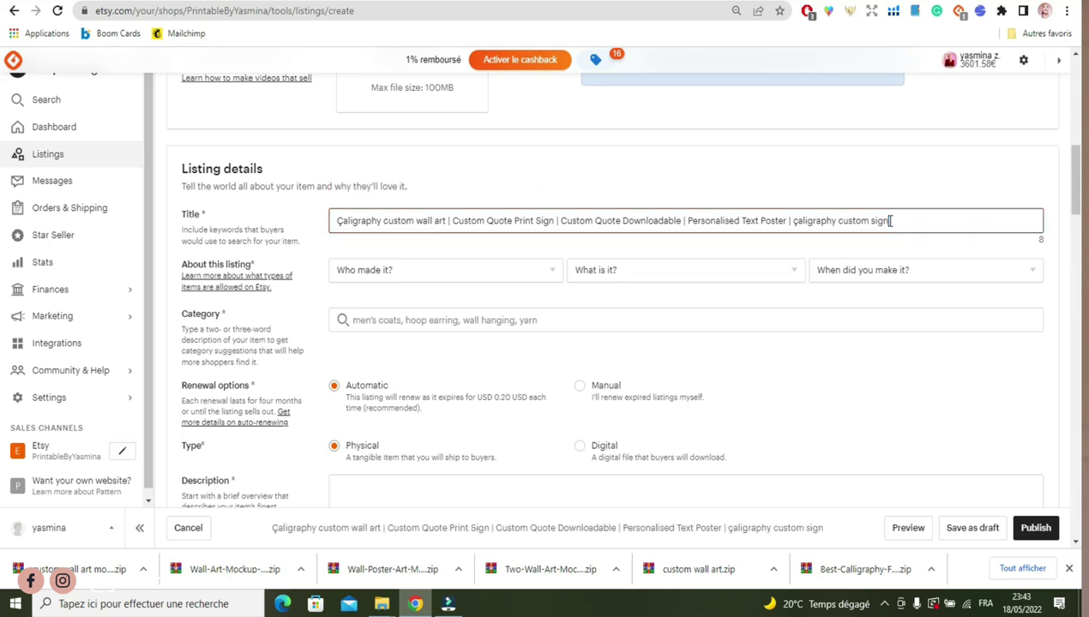
click(897, 167)
State that the item was made by "I did", is "A finished product" and was made in "2020 - 2022"
click(532, 270)
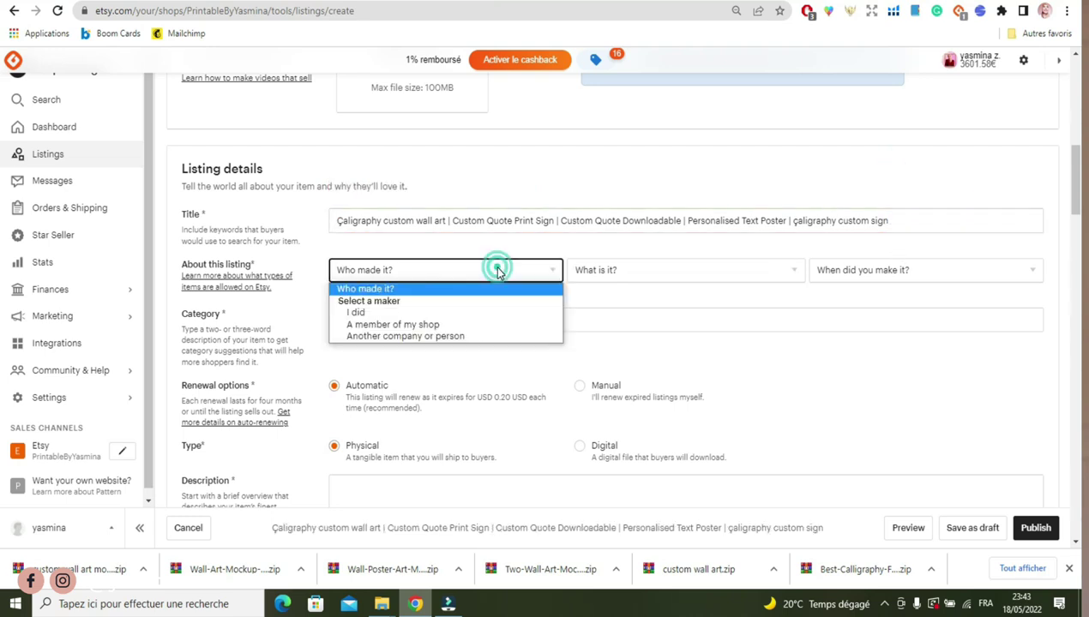
click(384, 311)
click(660, 271)
click(625, 311)
click(883, 272)
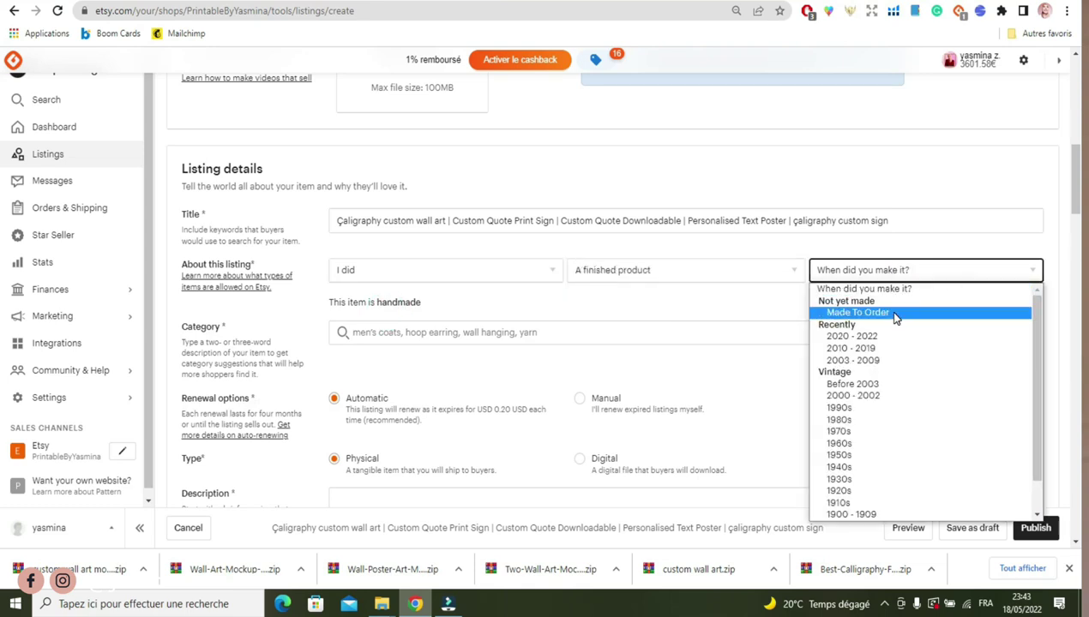
click(890, 335)
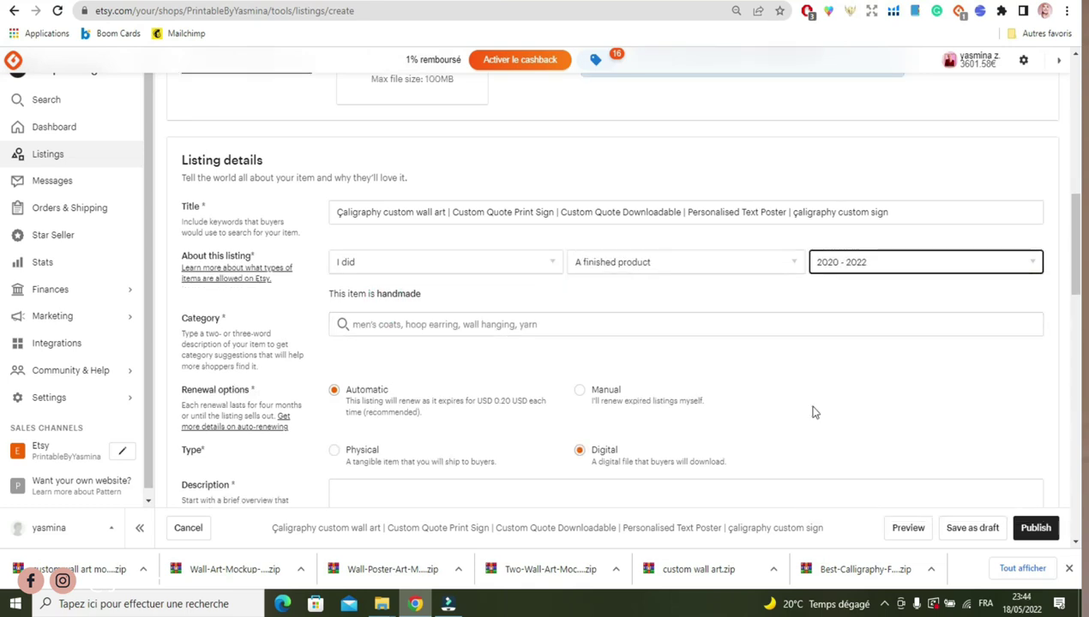
Set the listing's category to Digital Prints under Art & Collectibles, Prints
click(452, 323)
text(Digital Prints)
click(369, 382)
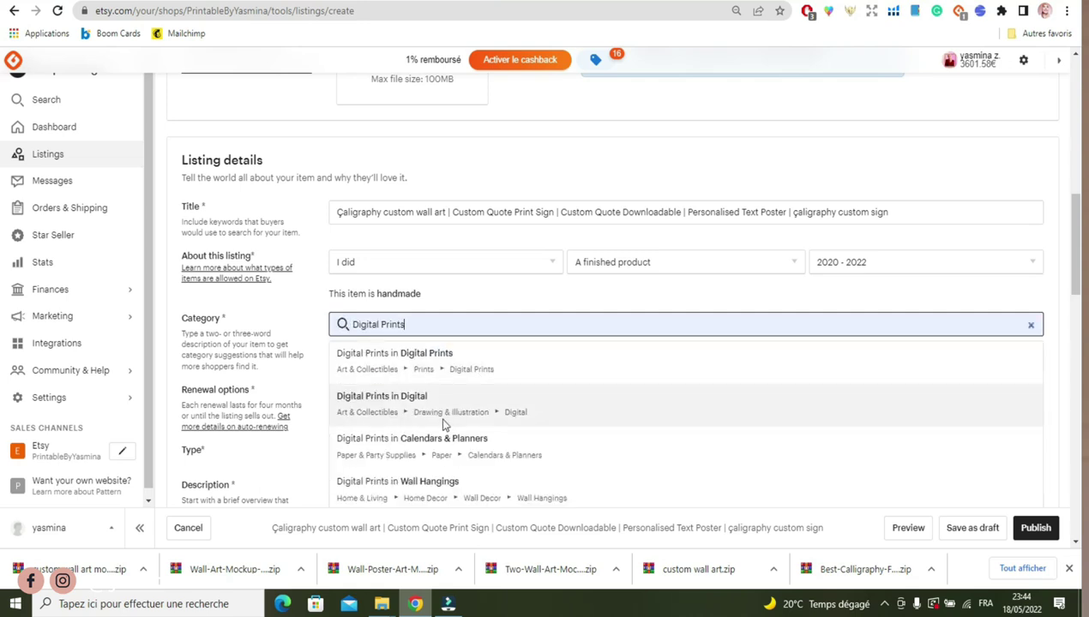
click(420, 364)
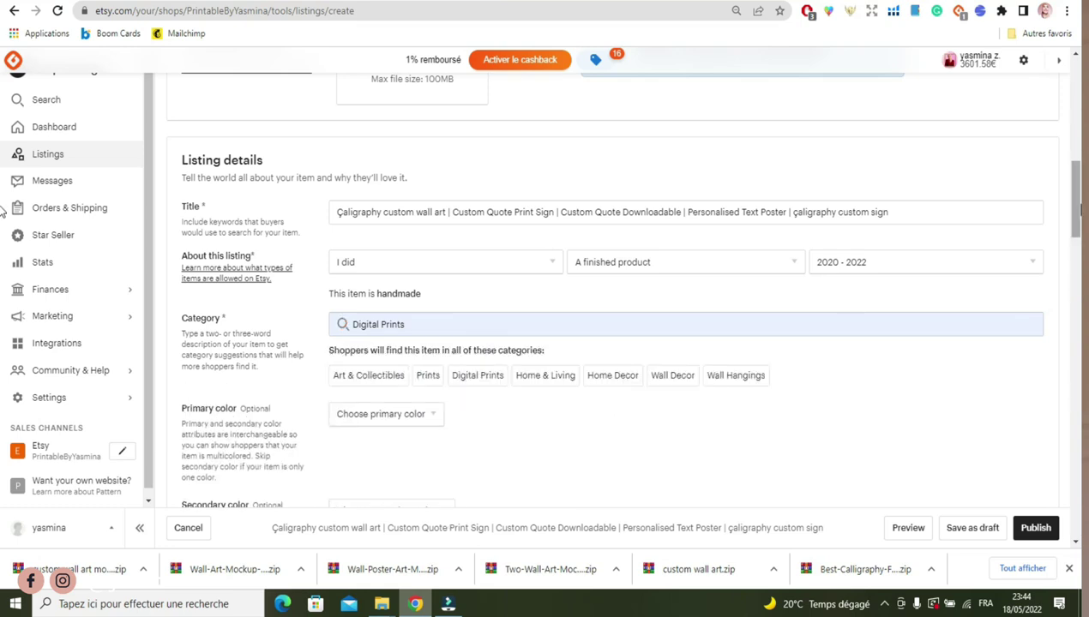
Set the primary color to Pink, the secondary color to Blue, the orientation to Vertical and the framing to Unframed
scroll(532, 279, down, 2)
click(410, 239)
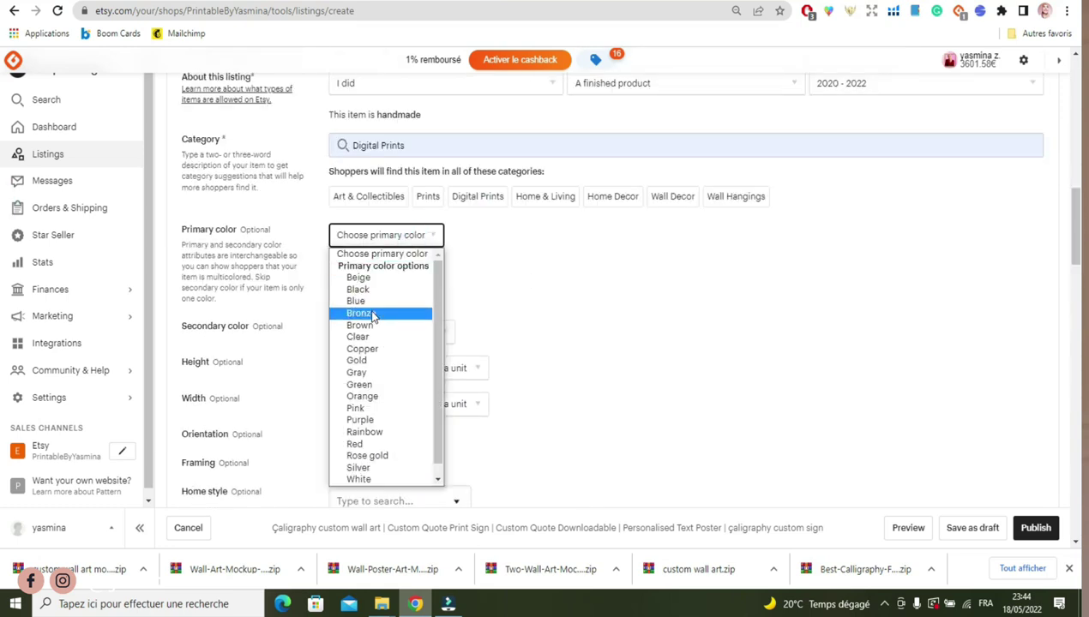
click(360, 408)
click(390, 331)
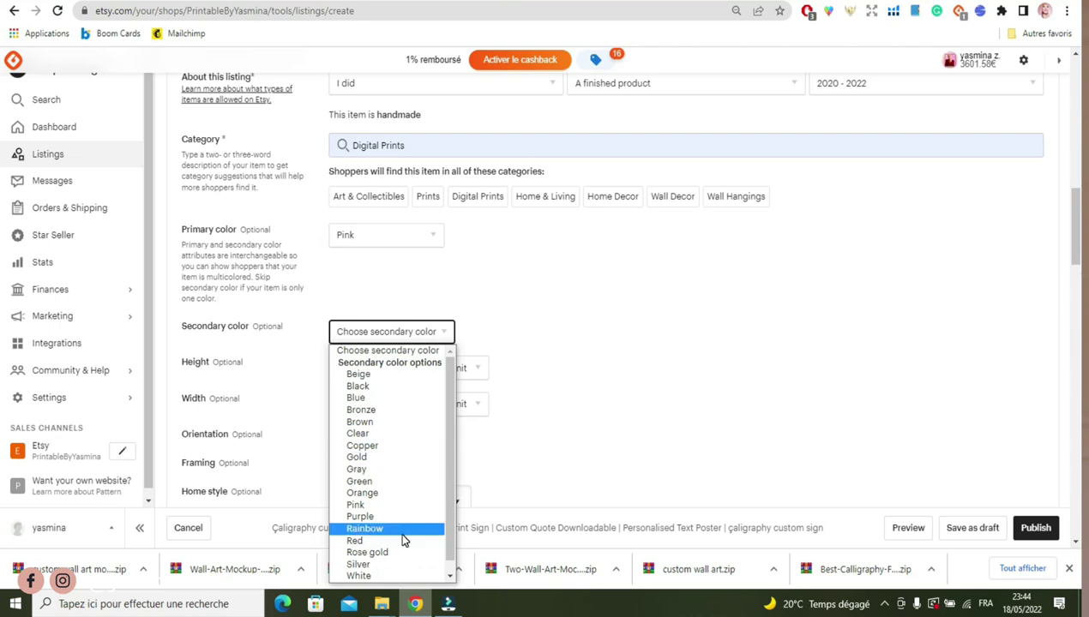
scroll(403, 557, down, 1)
click(364, 336)
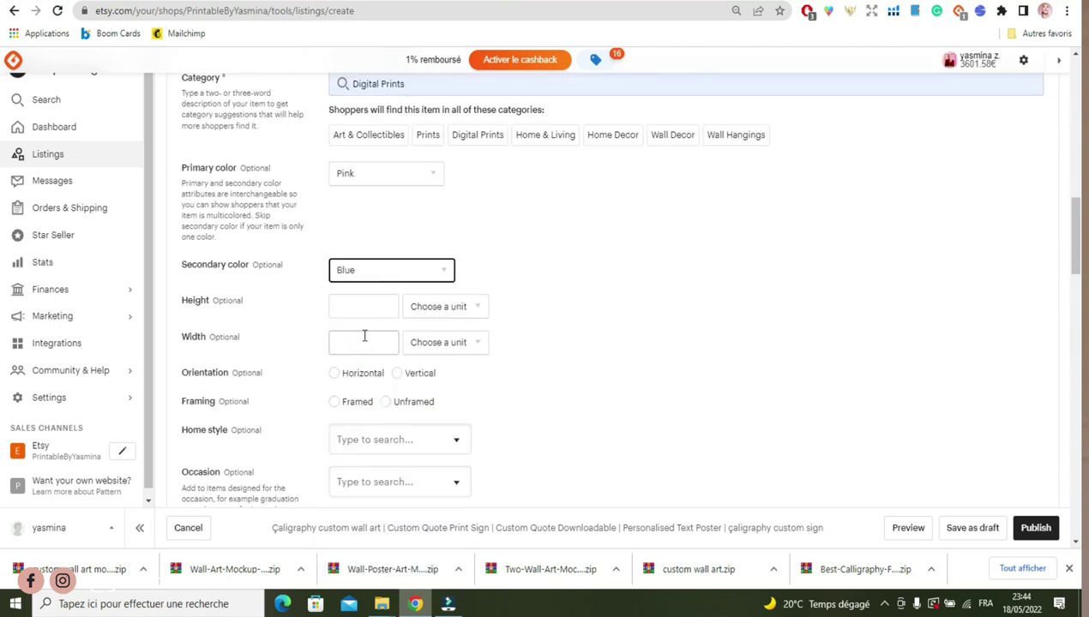
click(400, 377)
click(386, 402)
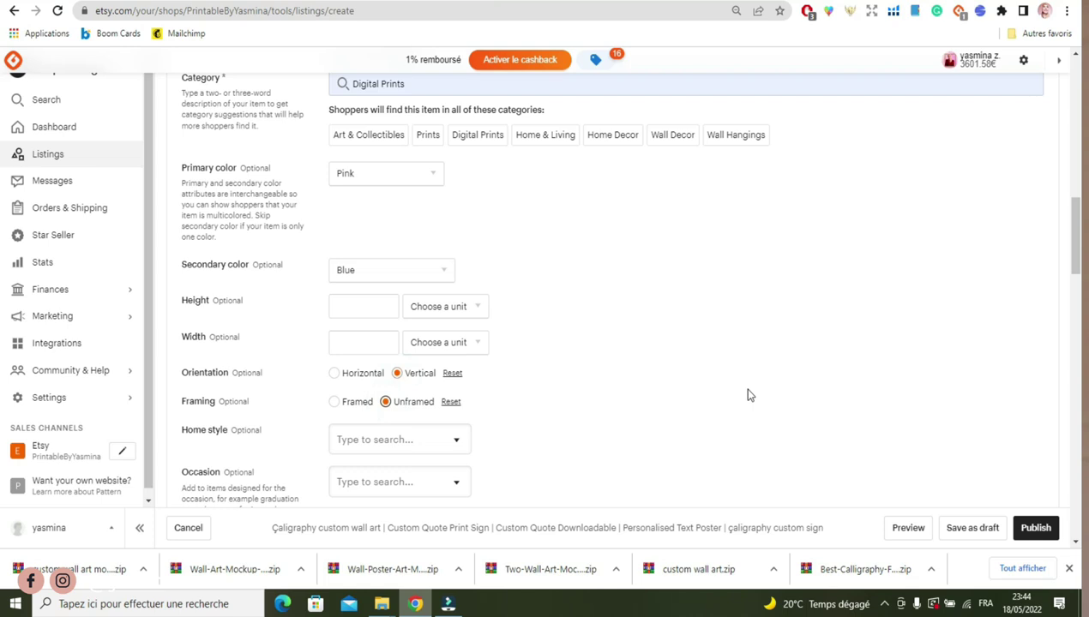
Select Bedroom, Entryway, Game room, Living room and Office as the listing's rooms
scroll(747, 394, down, 5)
click(337, 259)
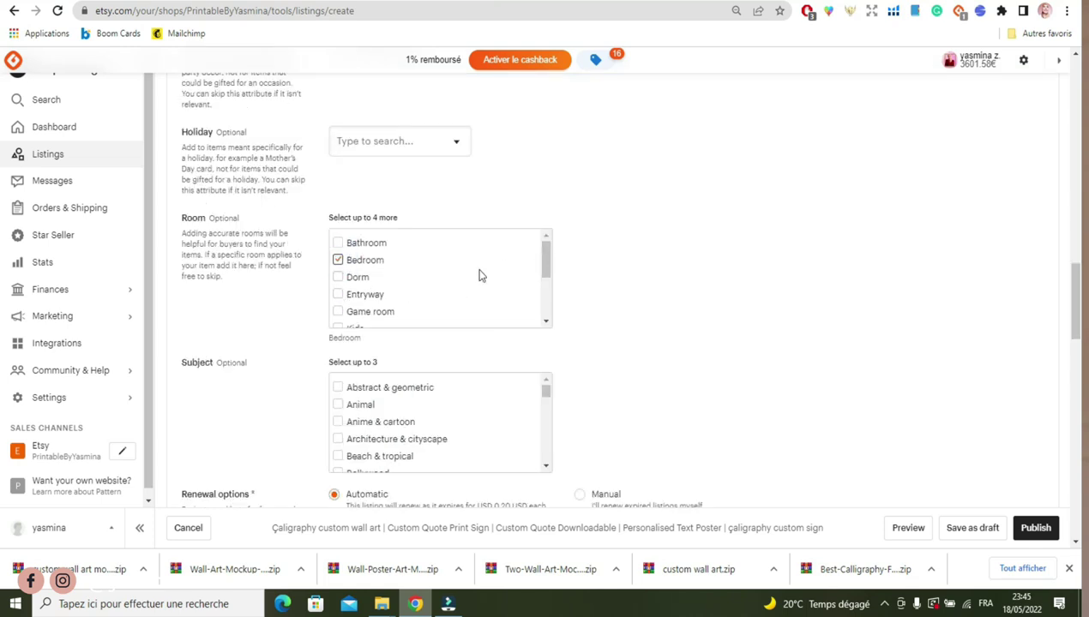
click(338, 295)
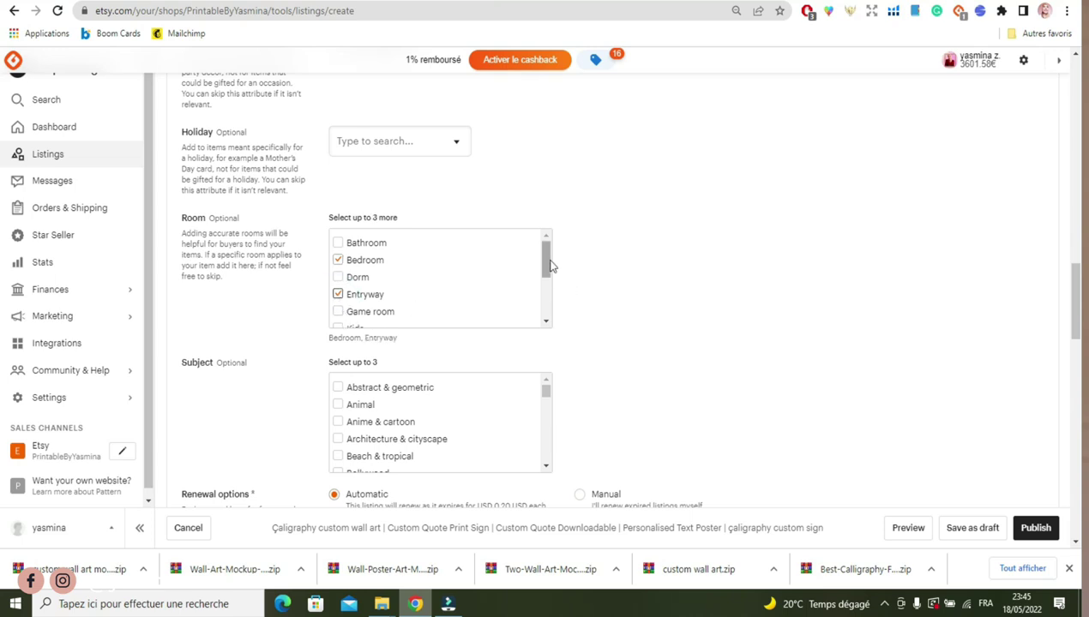
drag(549, 266, 549, 284)
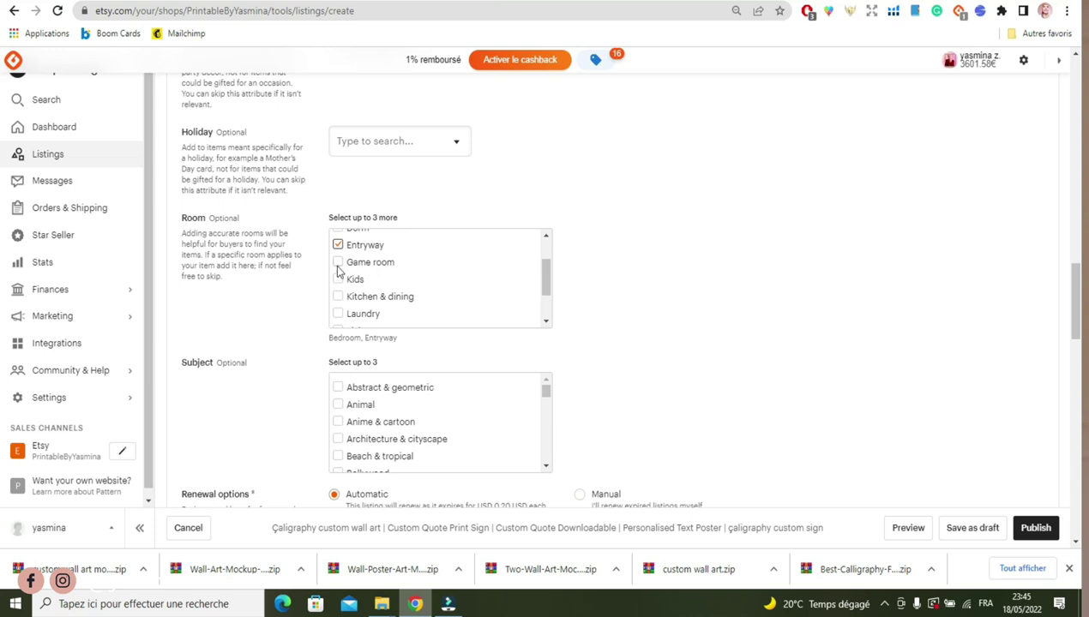
click(337, 262)
drag(550, 273, 550, 297)
click(339, 284)
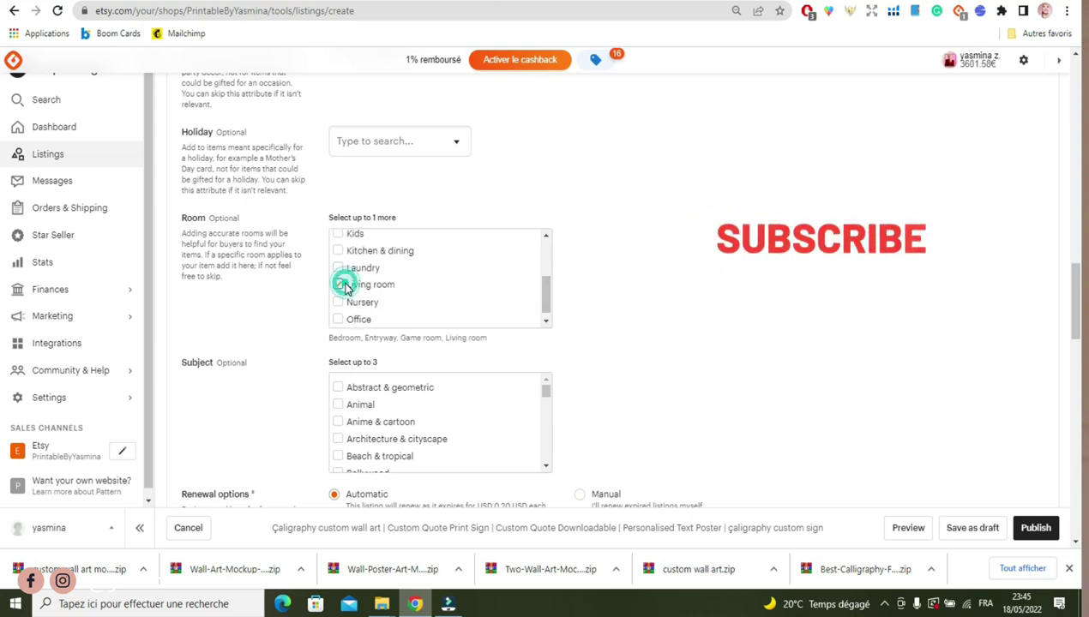
click(338, 318)
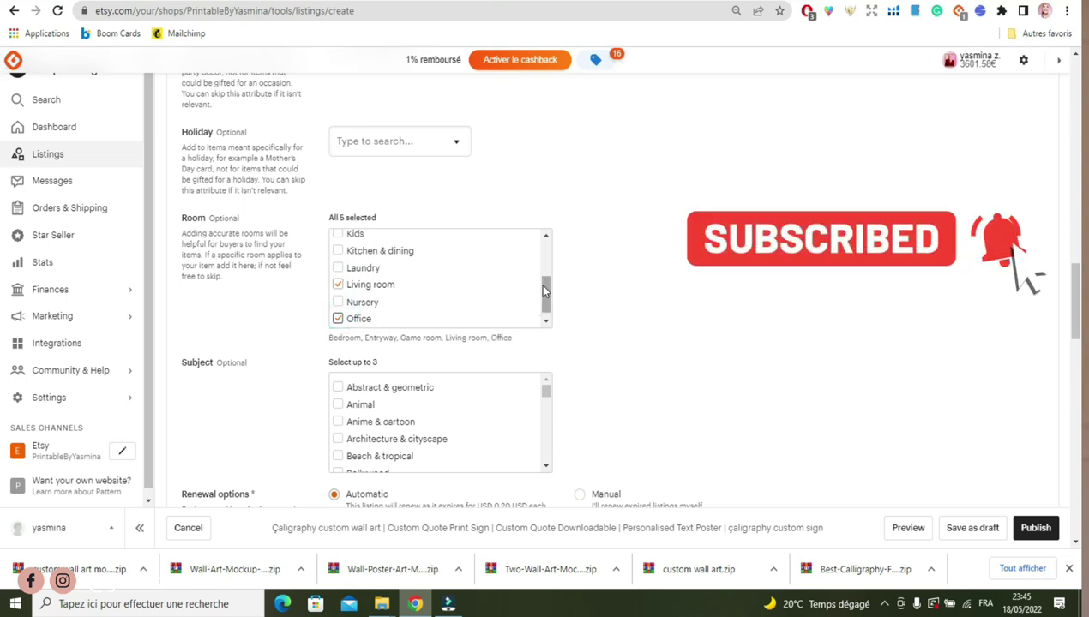
Select Humorous saying, Inspirational saying and Phrase & saying as the listing's subjects
drag(545, 288, 546, 296)
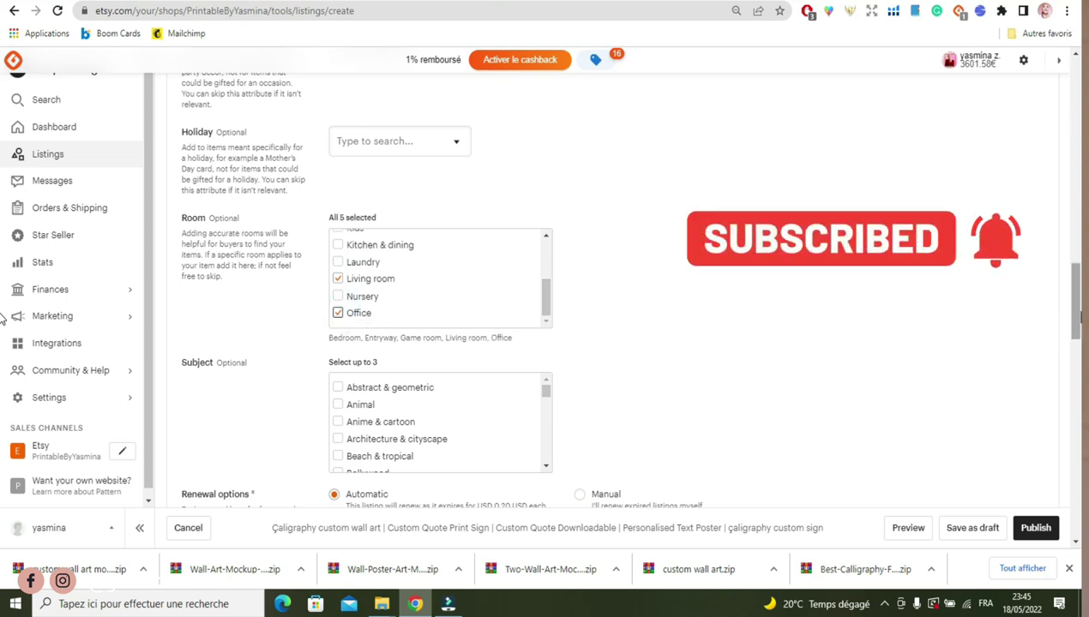
scroll(1060, 324, down, 2)
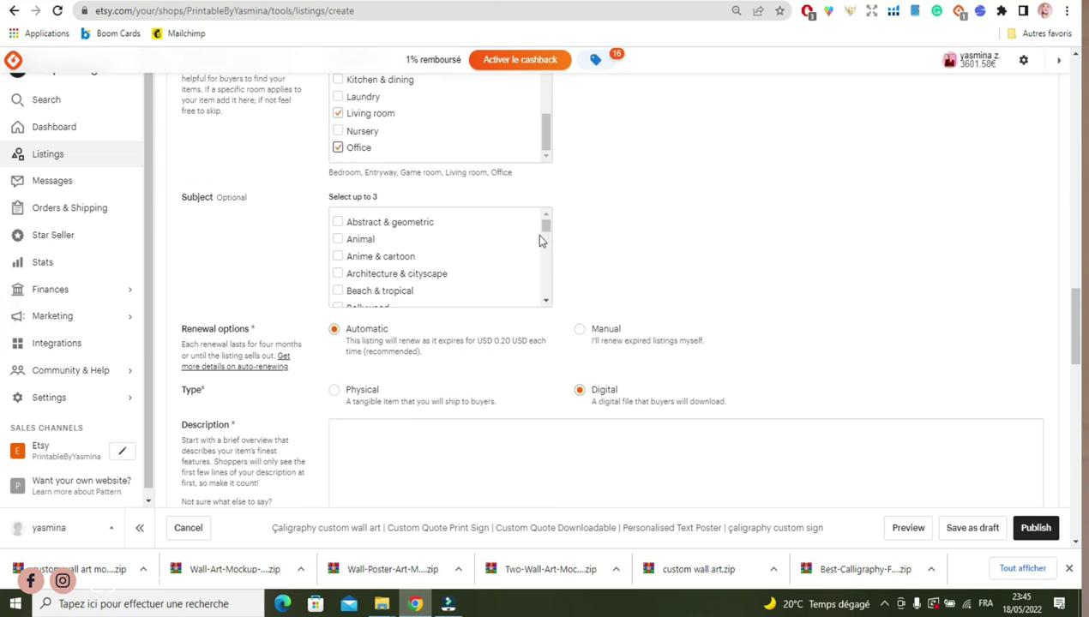
scroll(452, 283, down, 2)
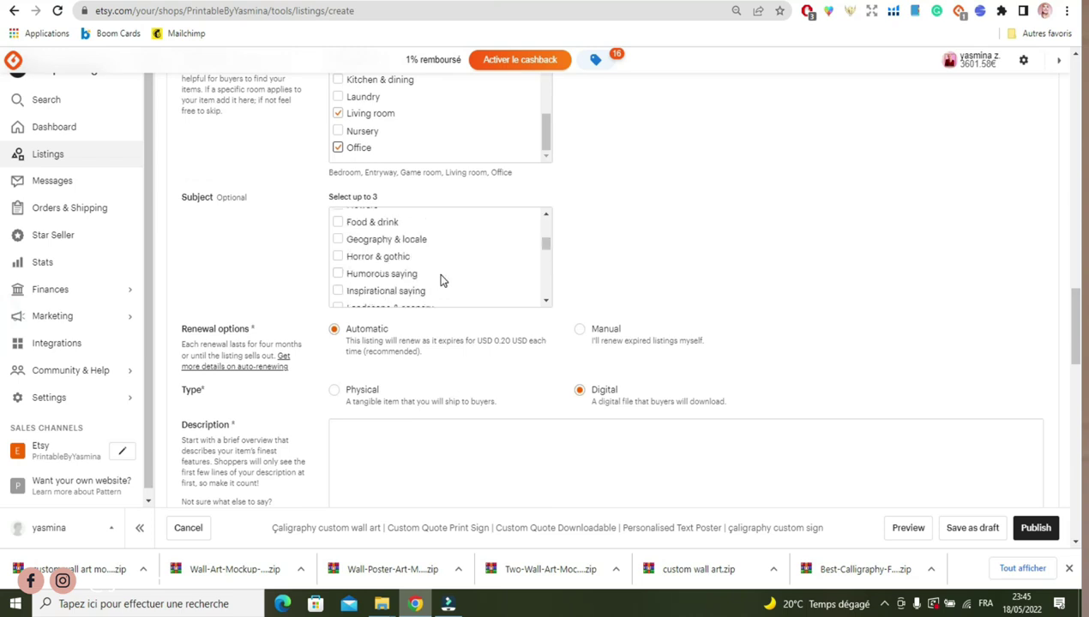
click(388, 274)
click(383, 291)
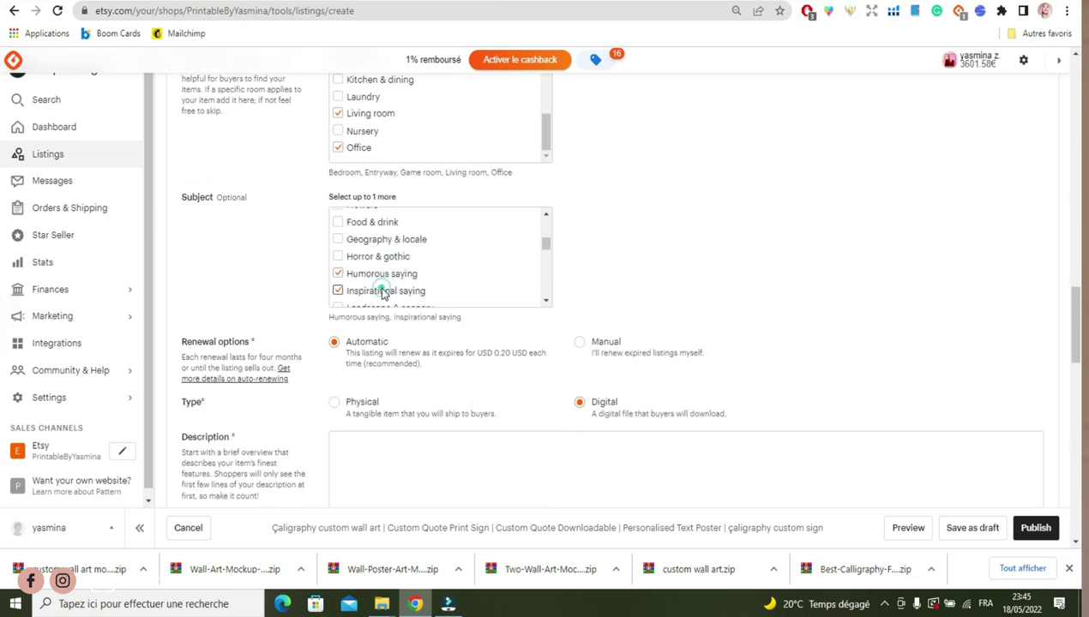
drag(545, 240, 545, 249)
scroll(413, 267, down, 2)
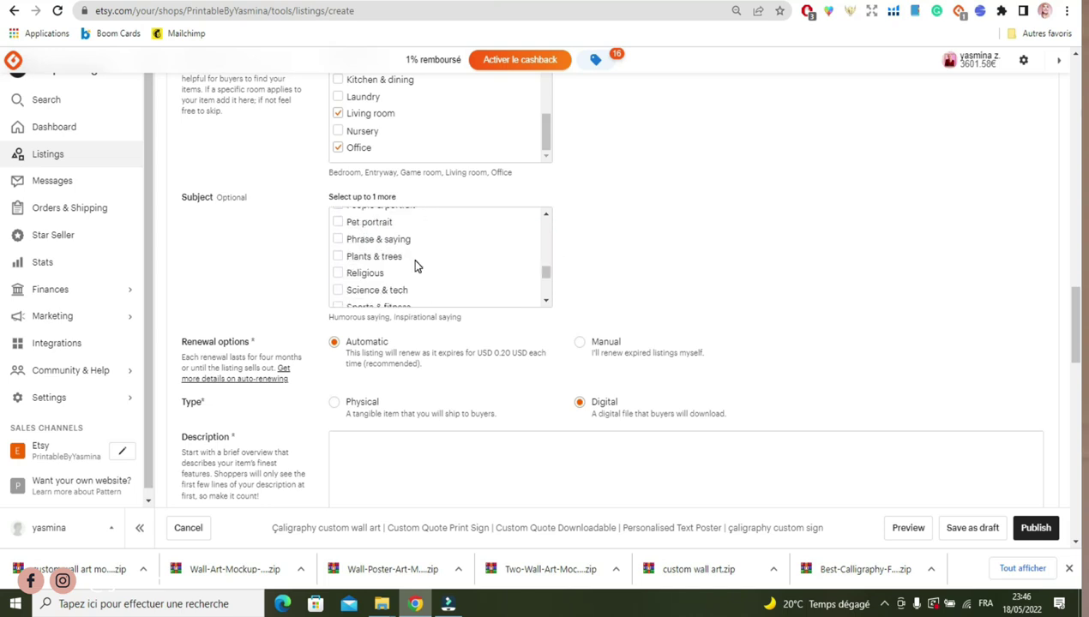
click(358, 245)
click(670, 280)
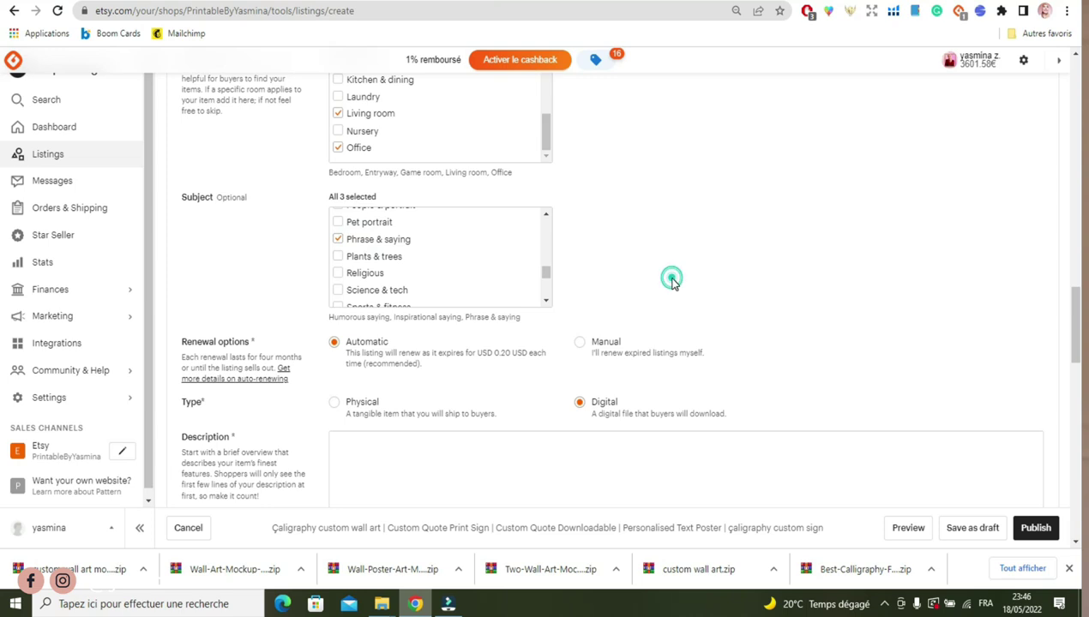
Set the listing's renewal option to Manual and its type to Digital
scroll(828, 370, down, 2)
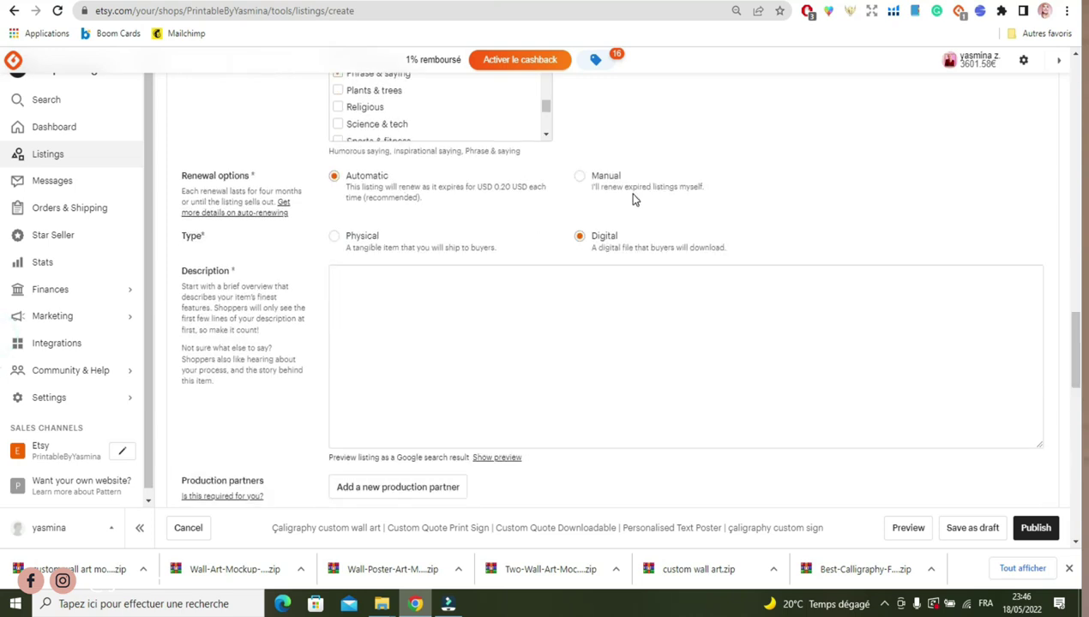
click(582, 176)
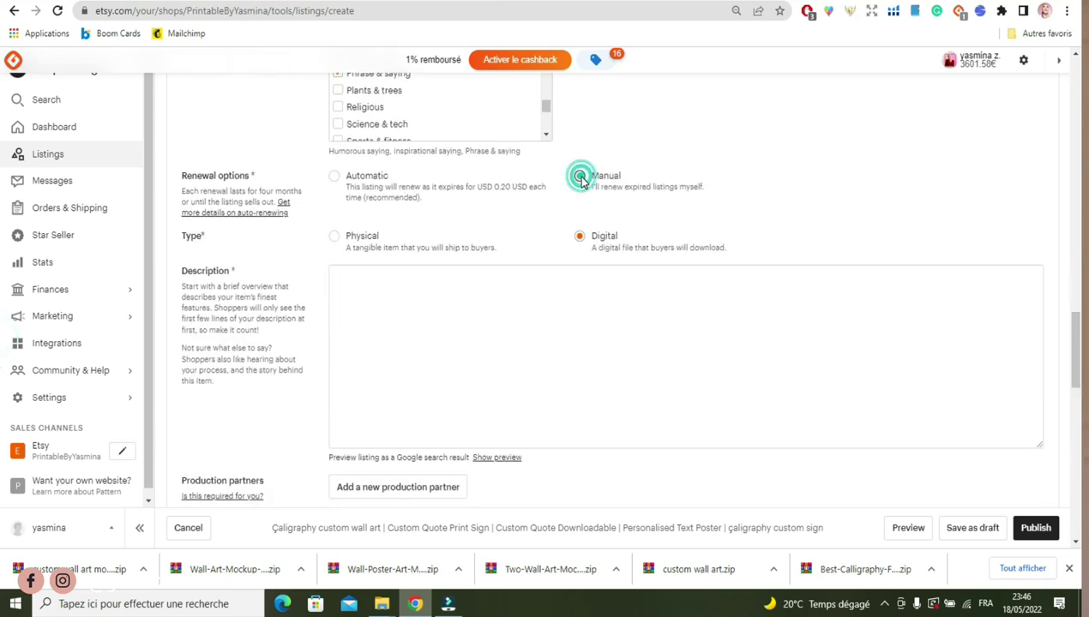
click(581, 239)
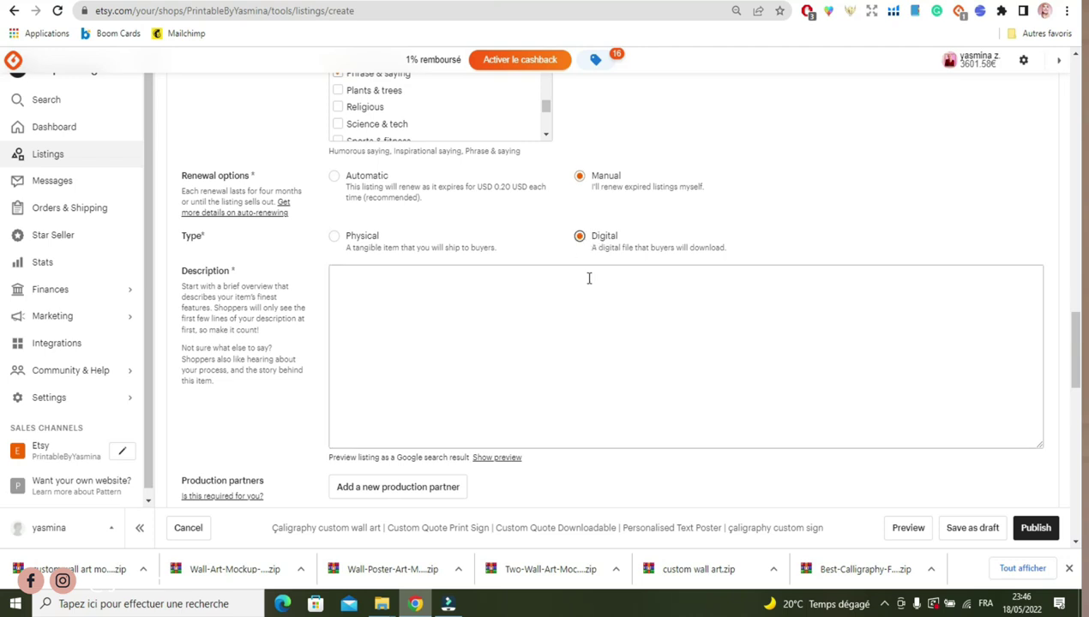
Copy the prepared wall-art description from Google Translate and paste it as the listing's description
click(520, 285)
key(ctrl+Tab)
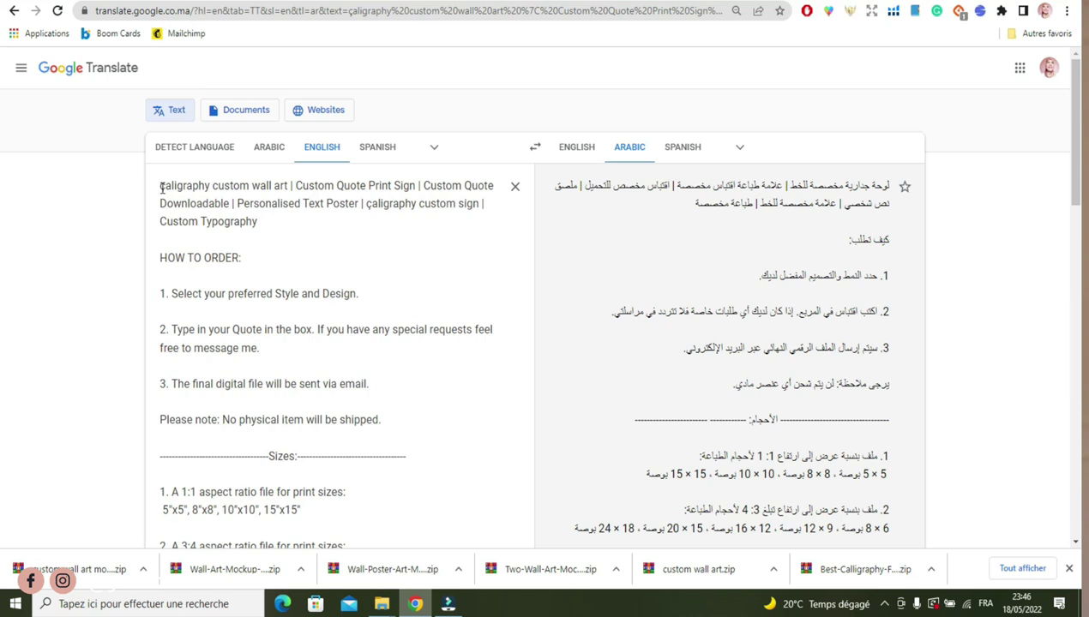
drag(161, 187, 288, 242)
key(ctrl+c)
key(ctrl+shift+Tab)
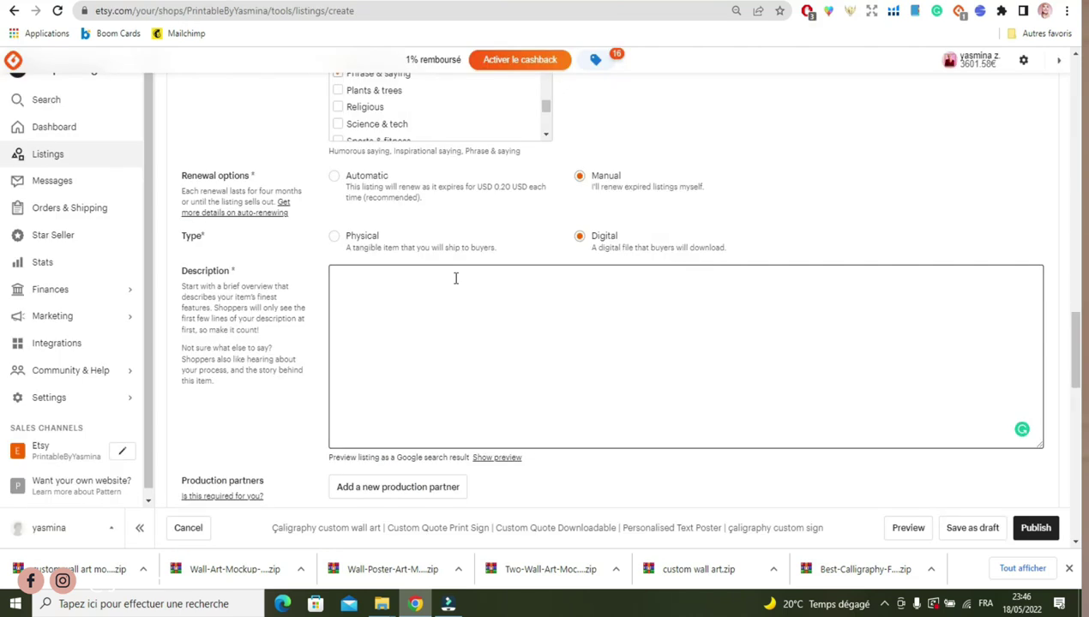
key(ctrl+v)
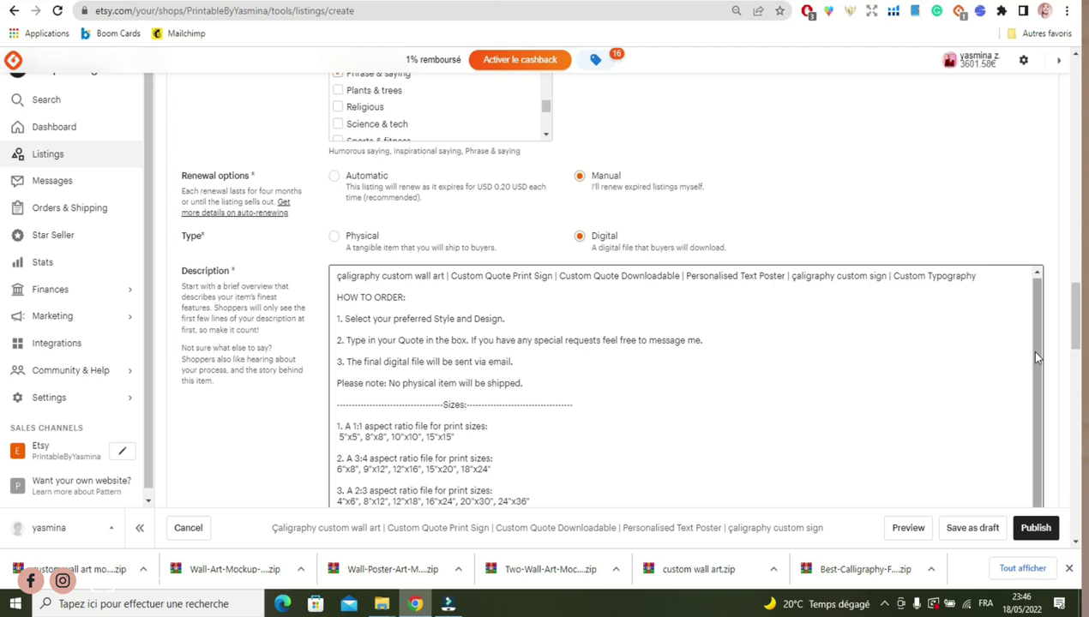
drag(1036, 357, 1036, 498)
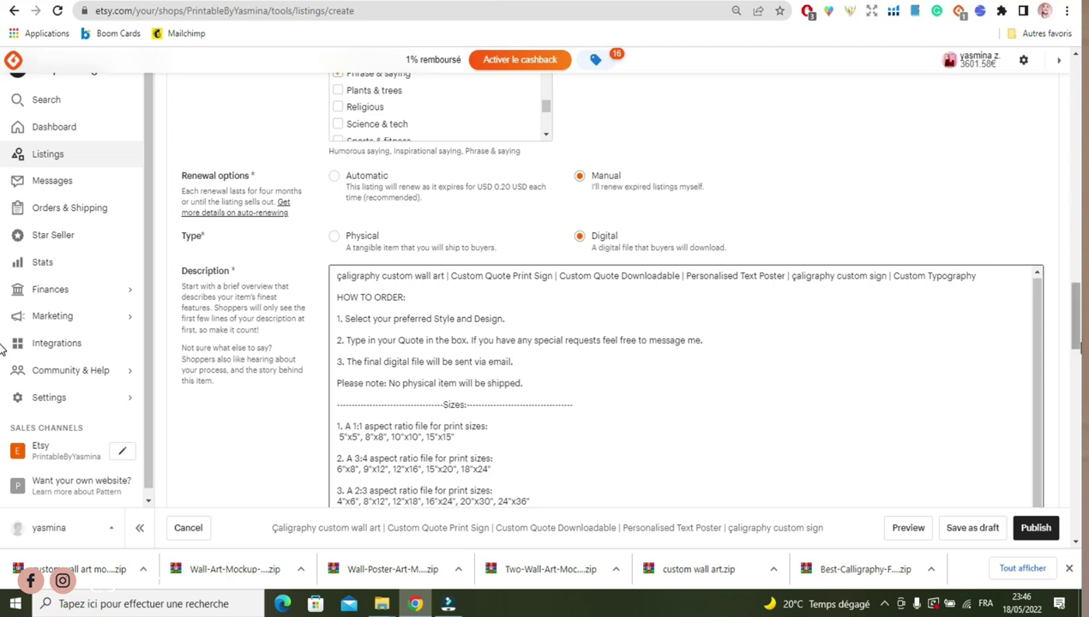
Create a new shop section titled "çaligraphy Custom Art" and assign it to the listing
scroll(2, 360, down, 3)
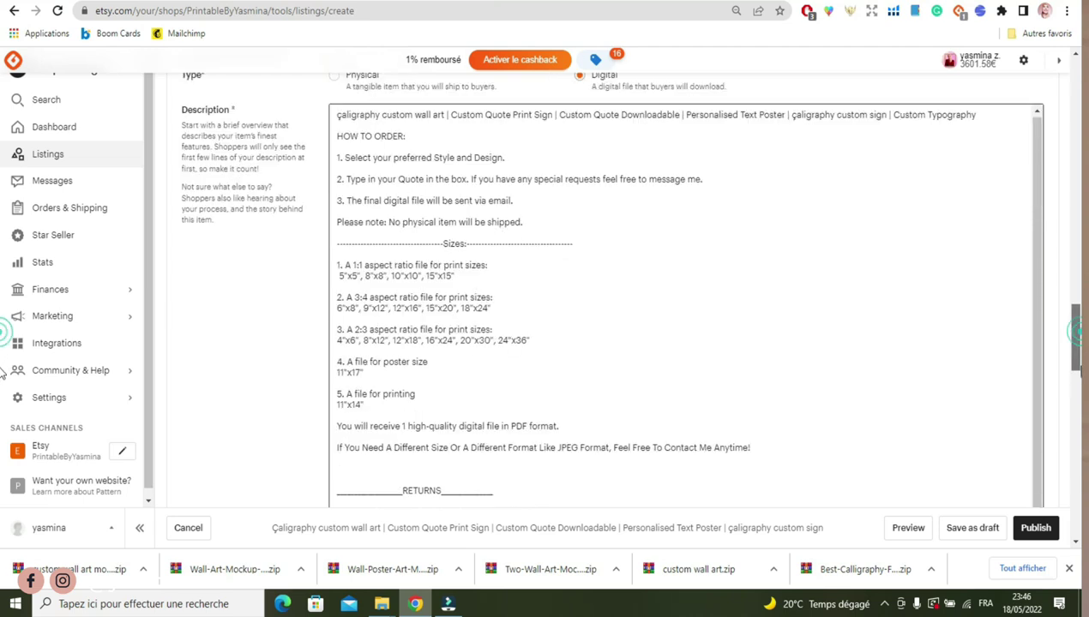
scroll(3, 370, down, 3)
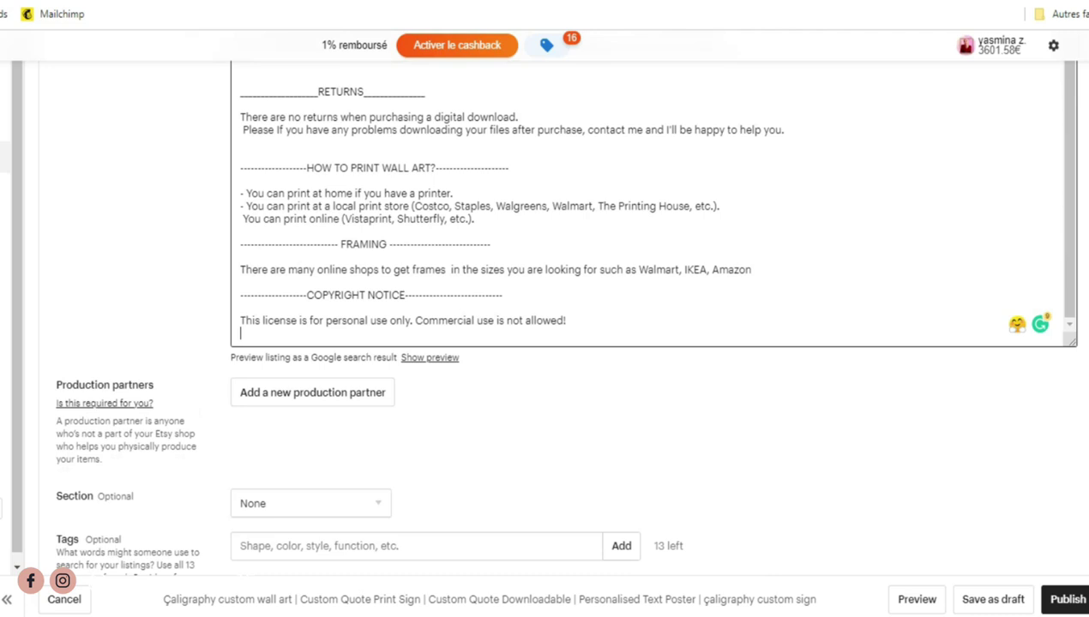
scroll(441, 261, down, 4)
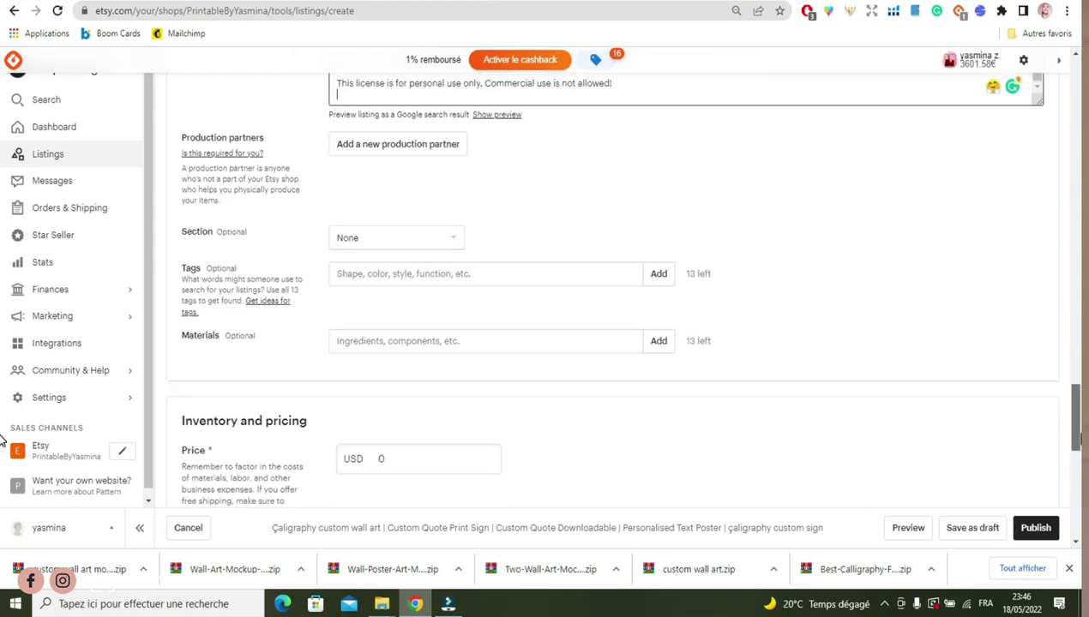
click(415, 242)
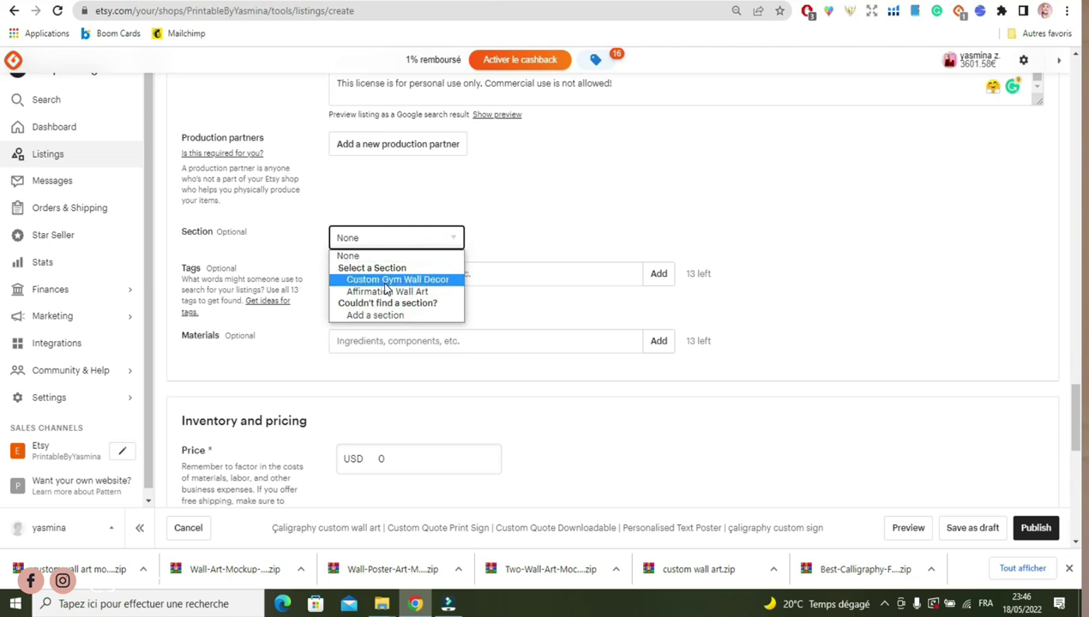
click(398, 315)
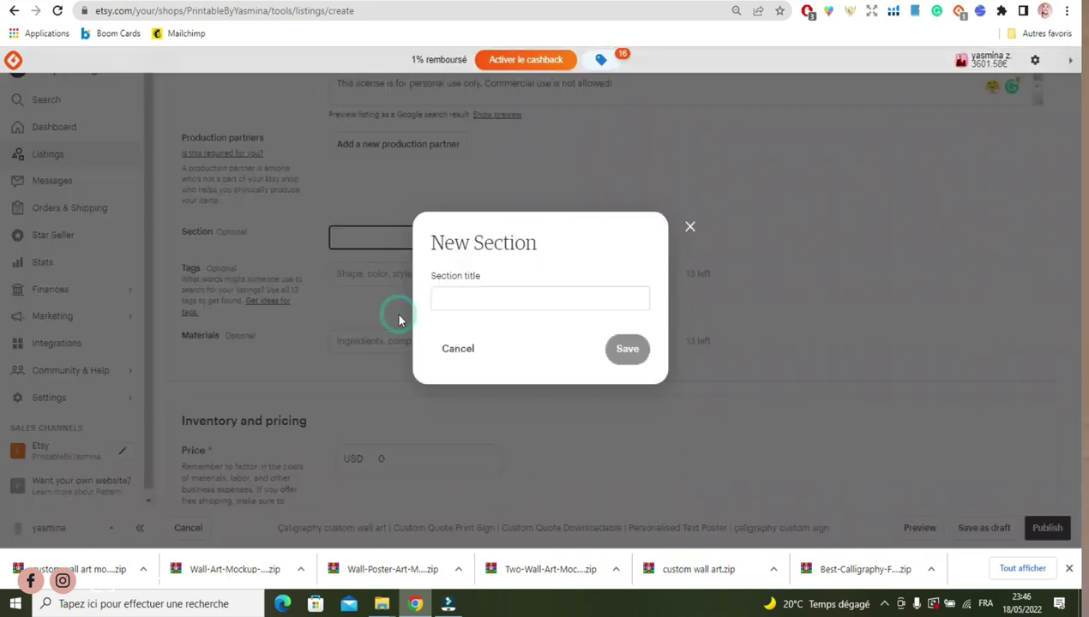
click(463, 298)
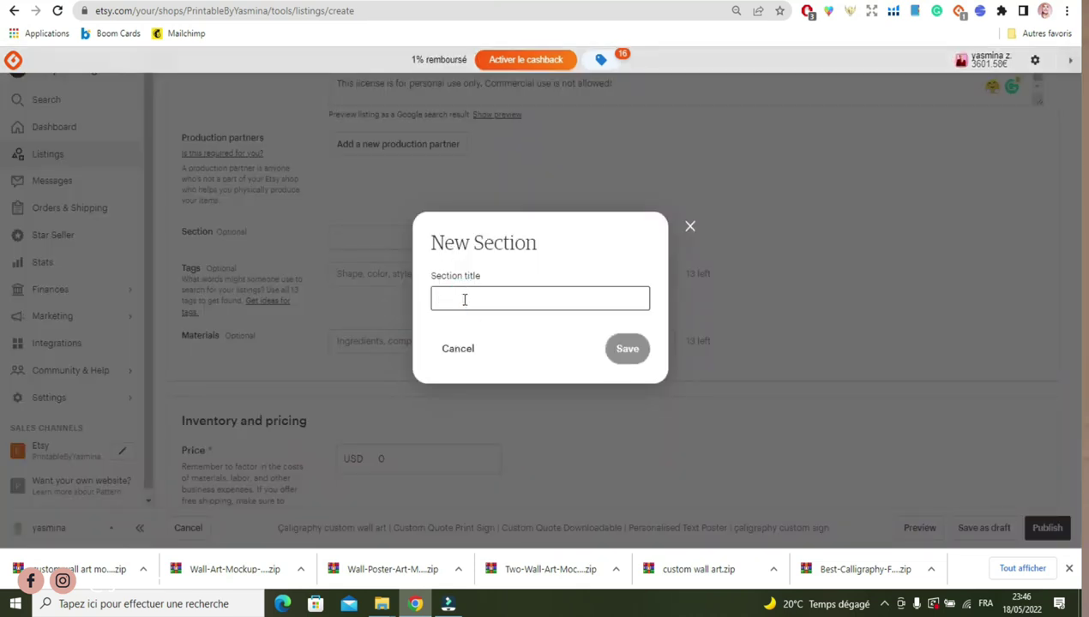
key(ctrl+v)
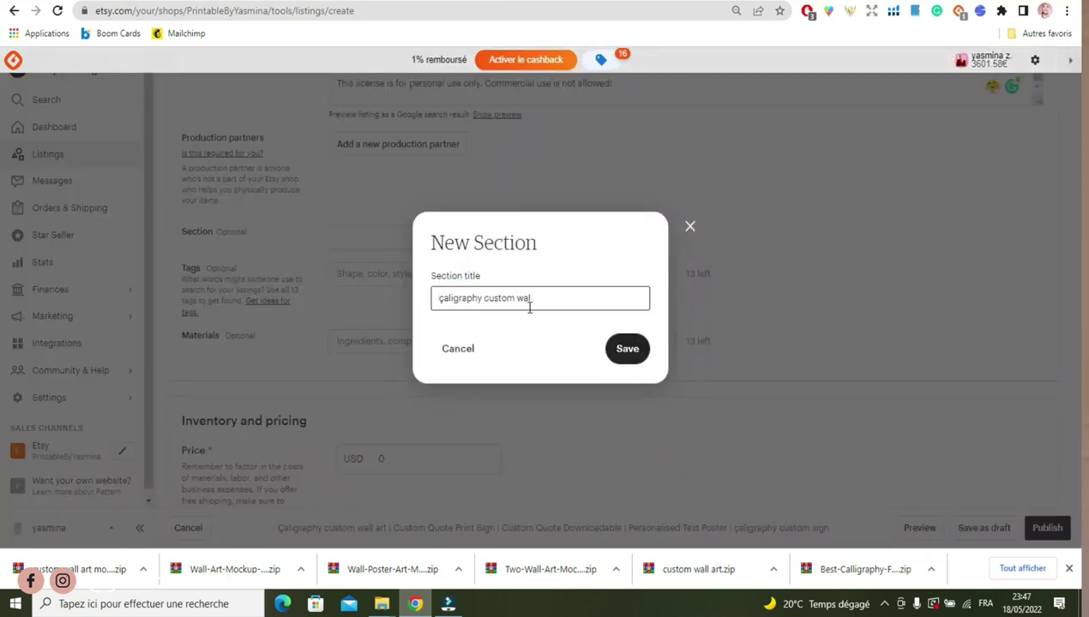
key(ctrl+BackSpace)
text(Art)
click(486, 297)
key(BackSpace)
text(C)
click(632, 348)
Add the tags "çaligraphy wall art", "çaligraphy custom" and "custom sign", basing the first on the title text in Google Translate
click(427, 274)
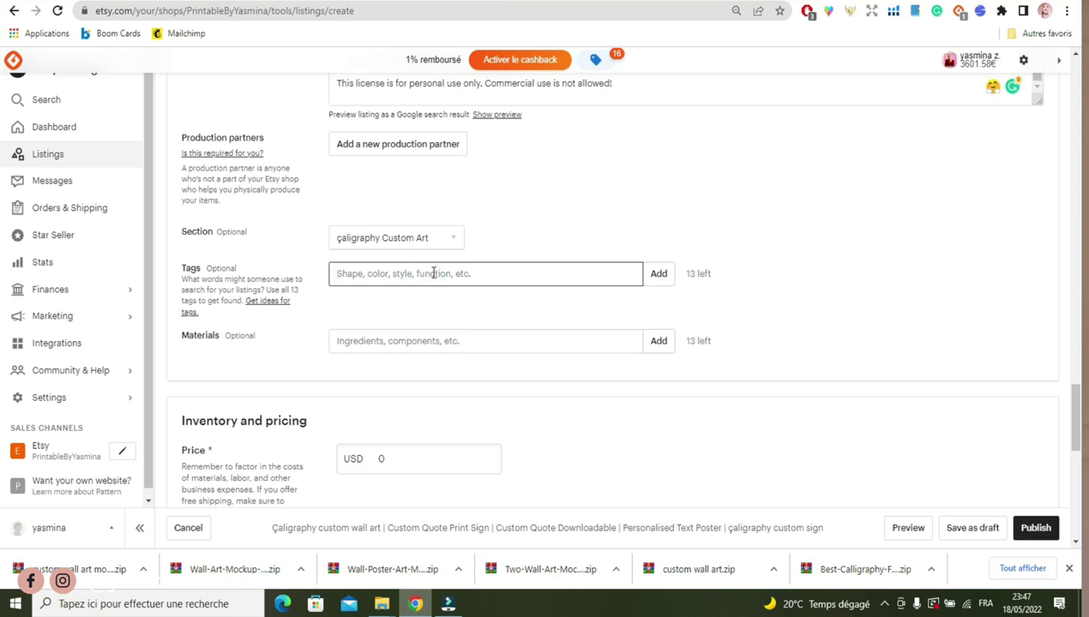
key(ctrl+Tab)
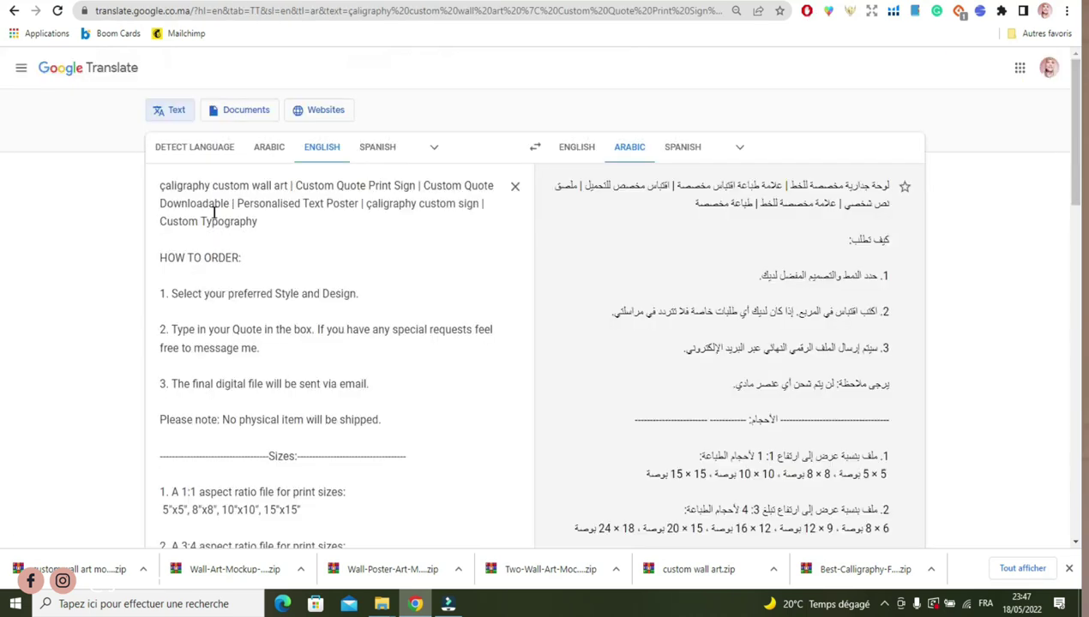
drag(288, 185, 160, 185)
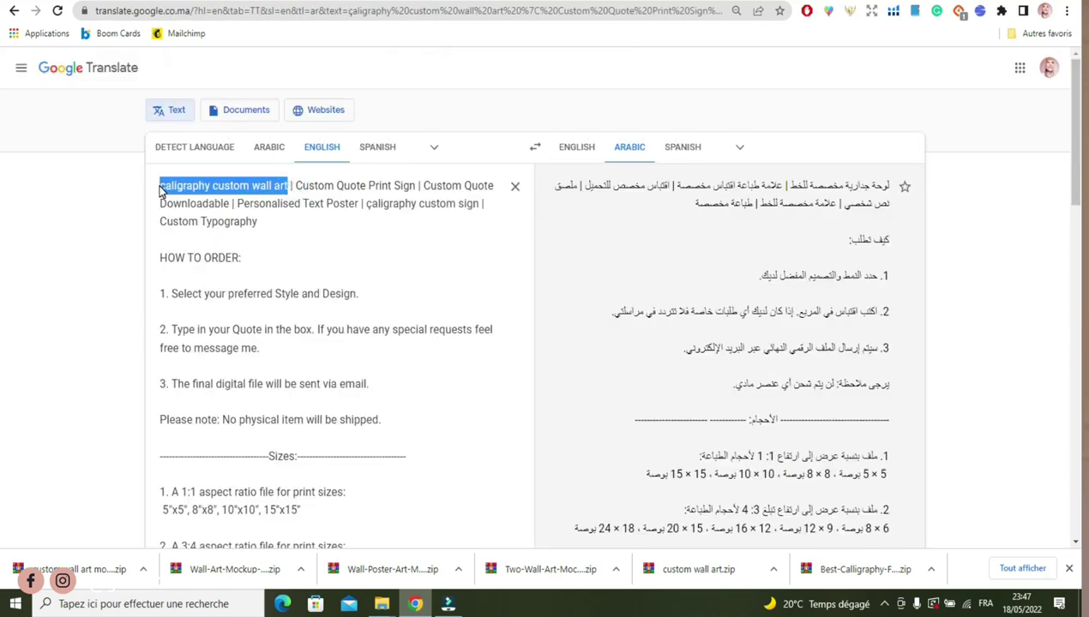
key(ctrl+c)
key(ctrl+Tab)
key(ctrl+v)
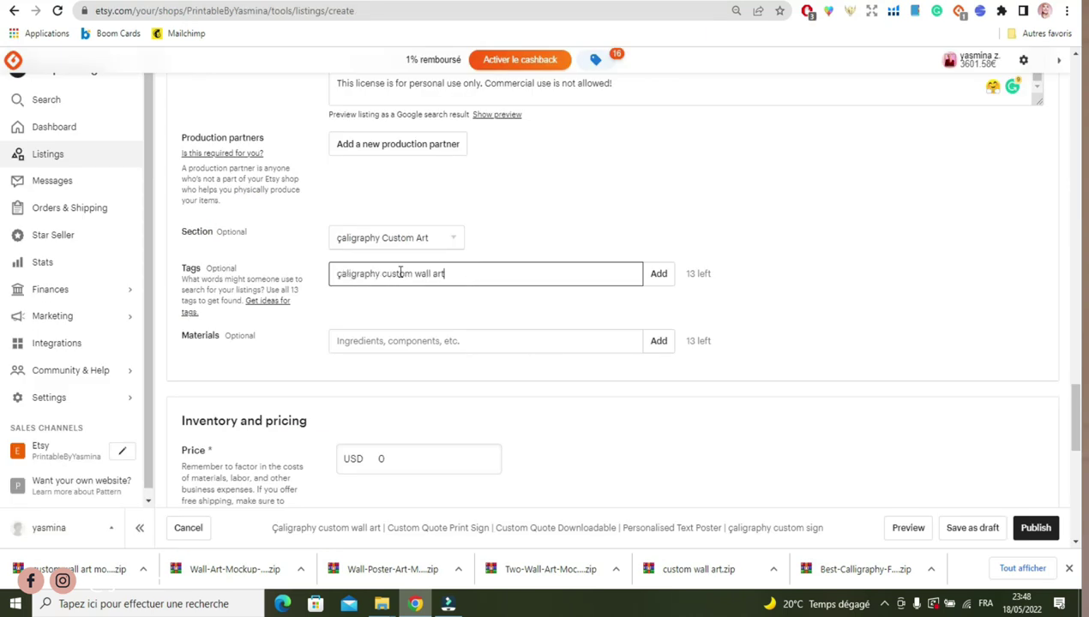
double_click(399, 273)
key(BackSpace)
key(Return)
text(çaligraphy custom, custom sign)
key(Return)
Copy "Custom Quote" and "Custom Typography" from the title text in Google Translate and add each as a listing tag
key(ctrl+Tab)
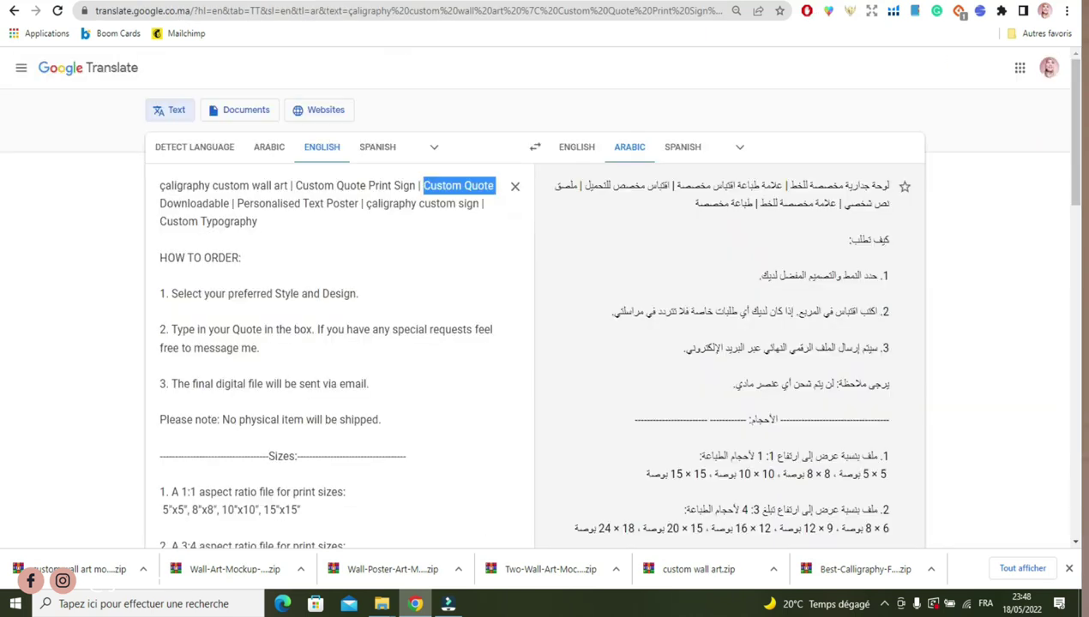
key(ctrl+c)
key(ctrl+Tab)
key(ctrl+v)
key(Return)
key(ctrl+Tab)
drag(257, 222, 160, 224)
key(ctrl+c)
key(ctrl+Tab)
key(ctrl+v)
key(Return)
Add the tag "Custom Quote Print", copied from the keyword draft in Google Translate
key(ctrl+Tab)
scroll(343, 342, down, 10)
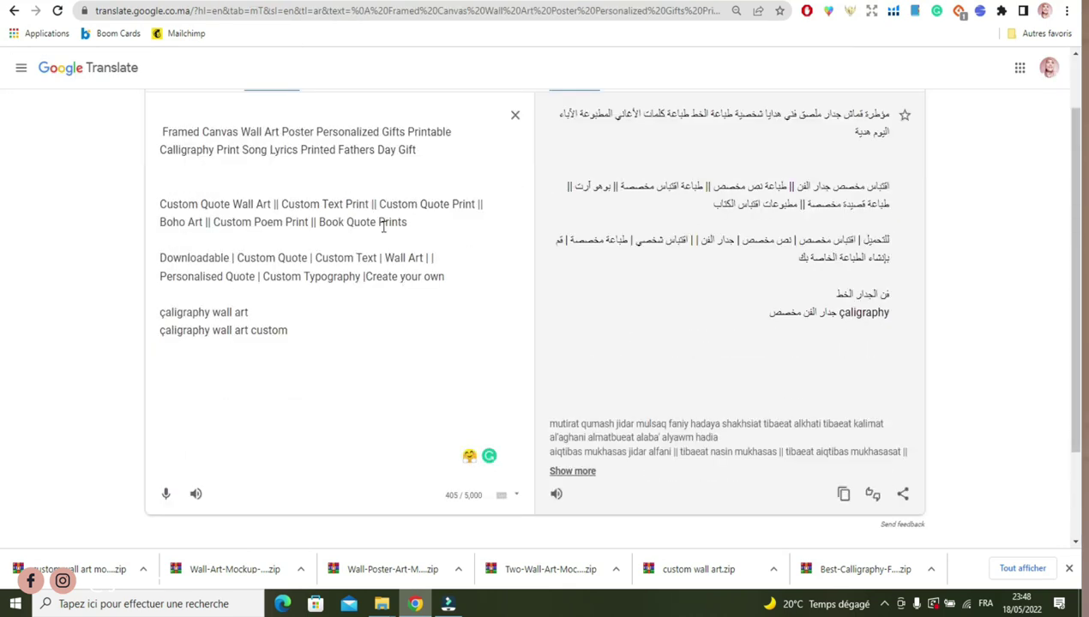
drag(379, 206, 475, 206)
key(ctrl+c)
key(ctrl+Tab)
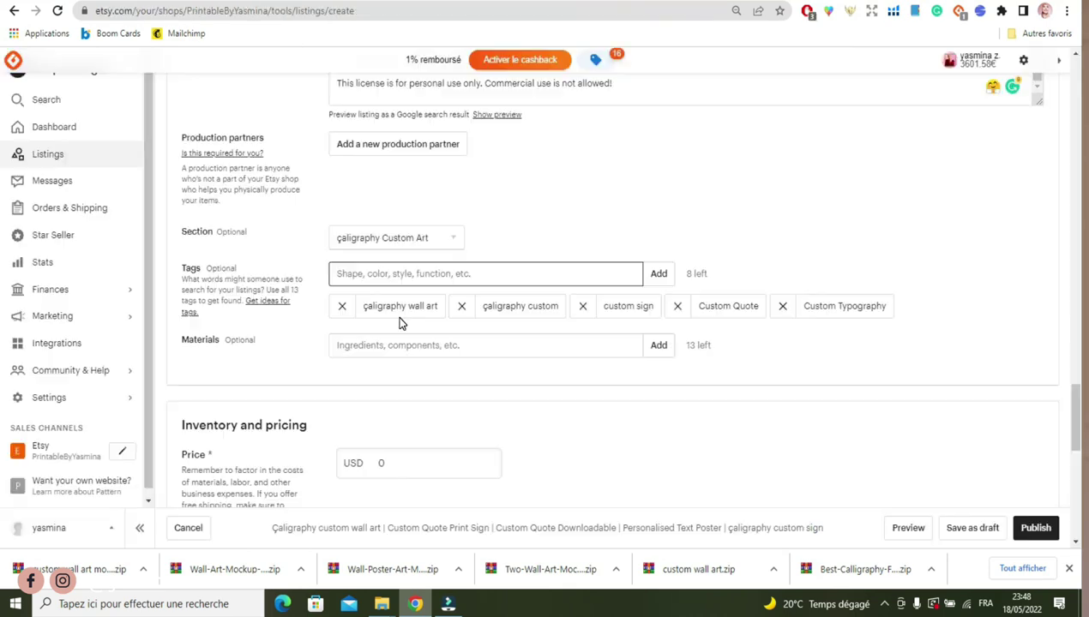
key(ctrl+Tab)
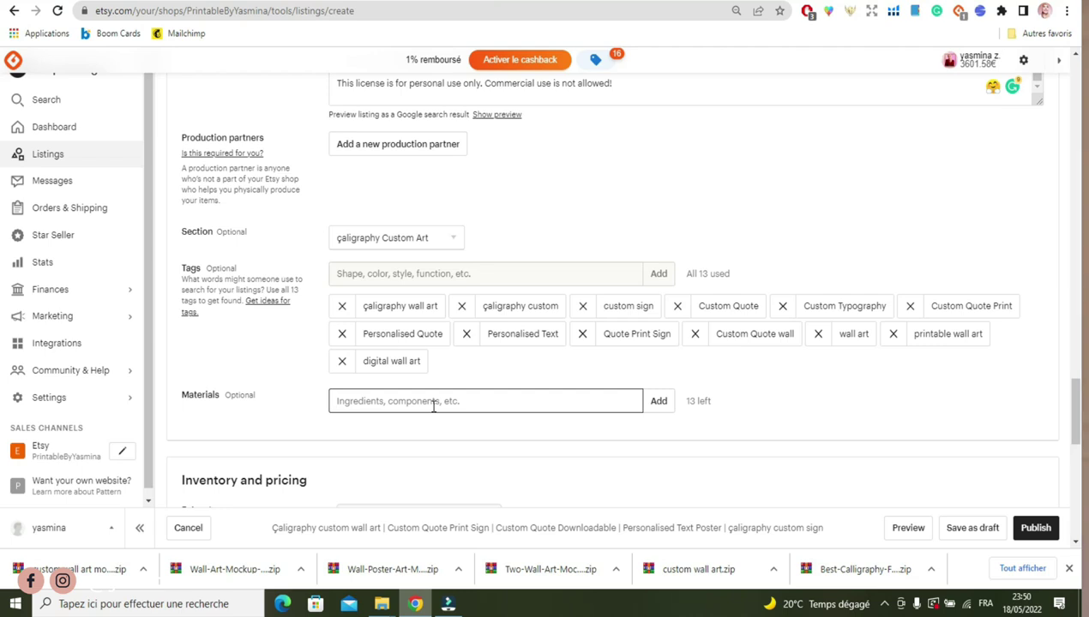
Add PDF, JPEG and Digital Download as the listing's materials
text(PDF)
key(Return)
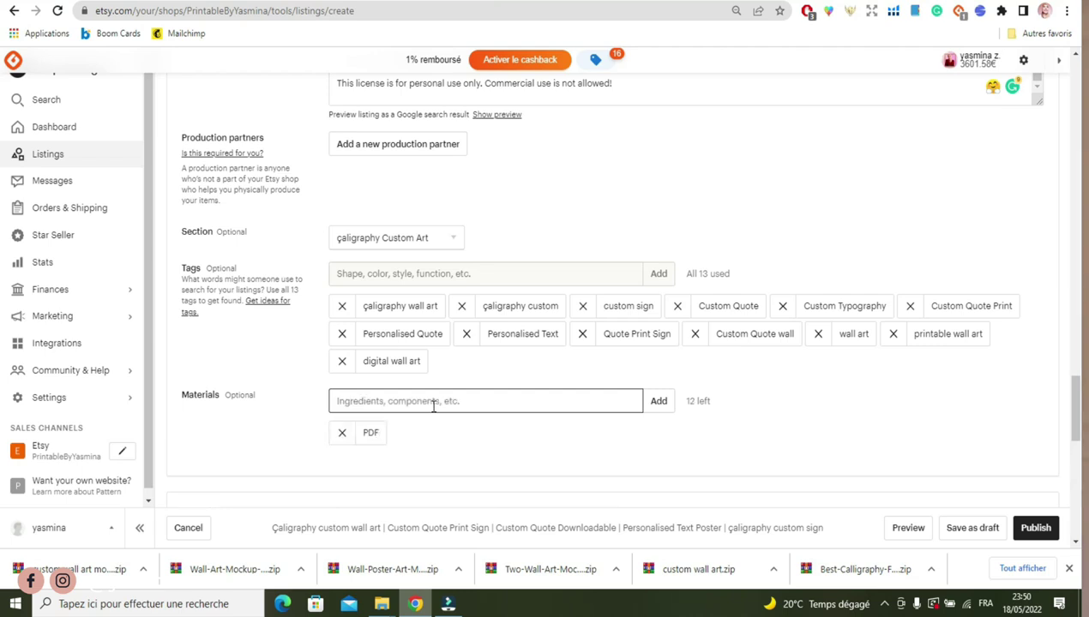
text(JPEG)
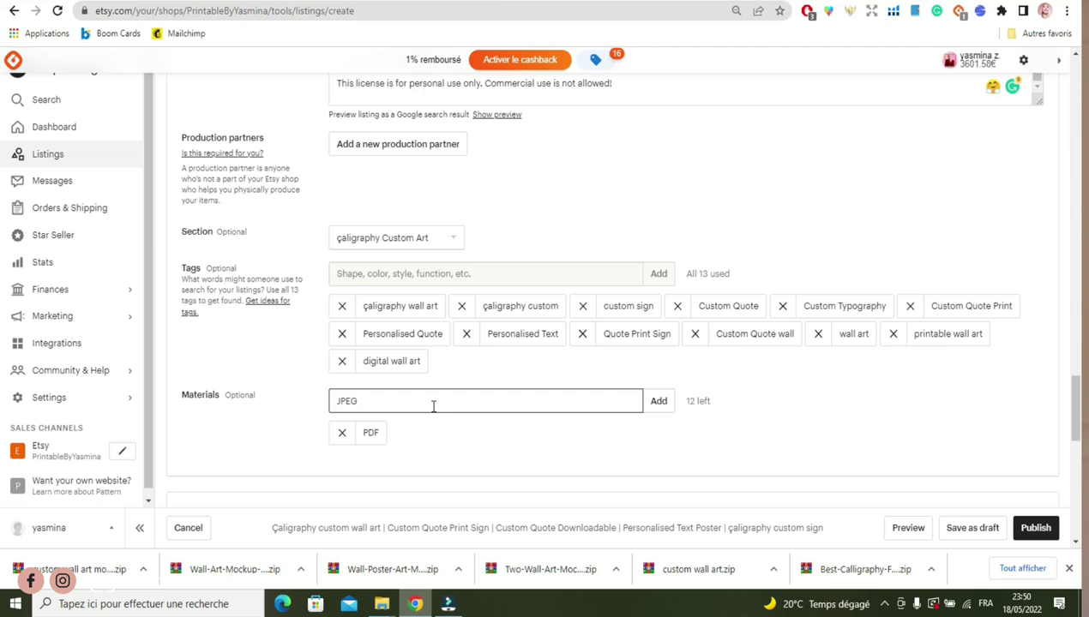
key(Return)
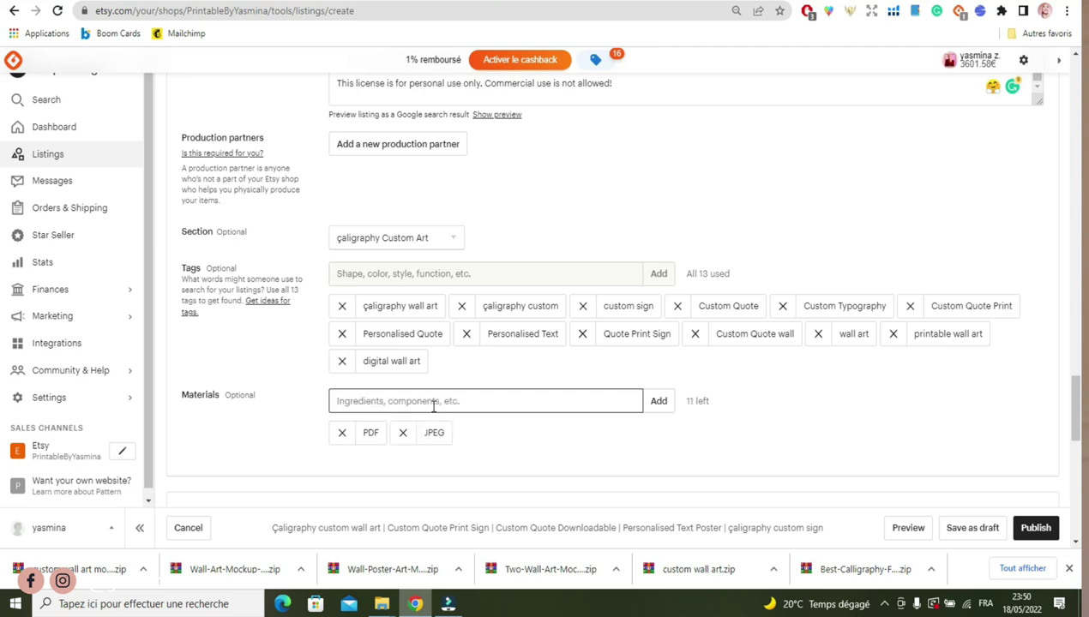
text(DIGITAL DOWN)
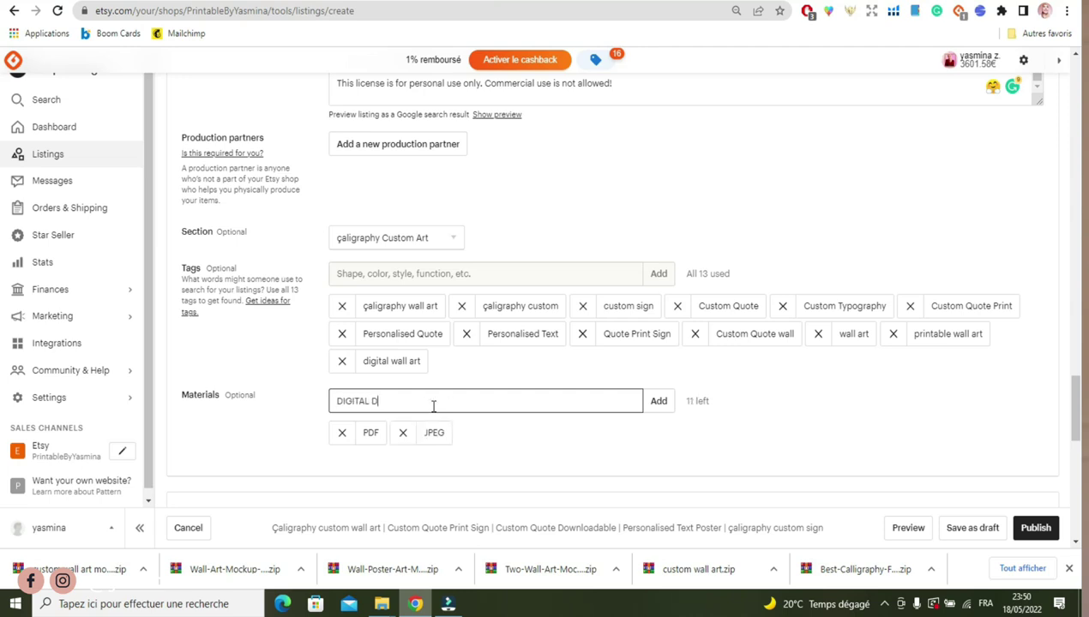
text(LOAD)
Set the listing's price to USD 5 and its quantity to 100
click(408, 233)
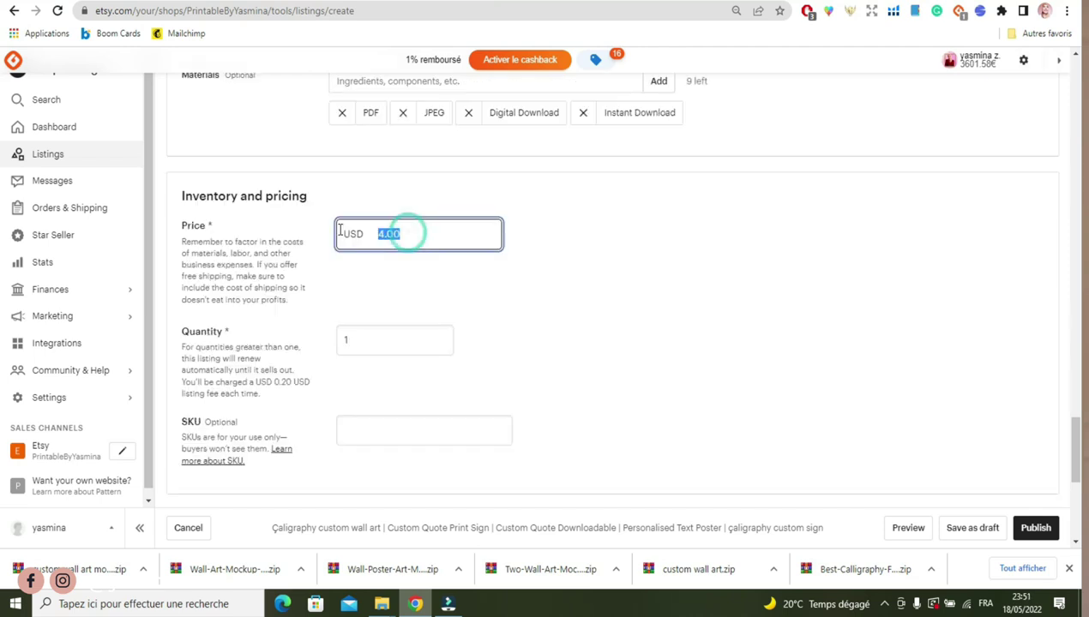
text(5)
click(362, 310)
key(Tab)
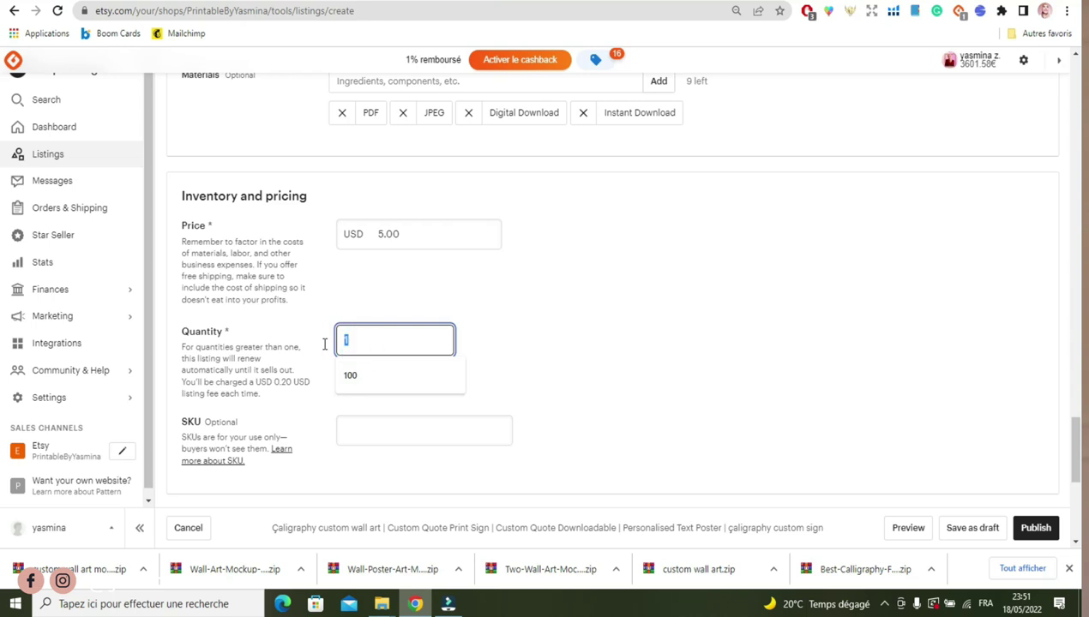
text(100)
click(480, 344)
scroll(3, 453, down, 4)
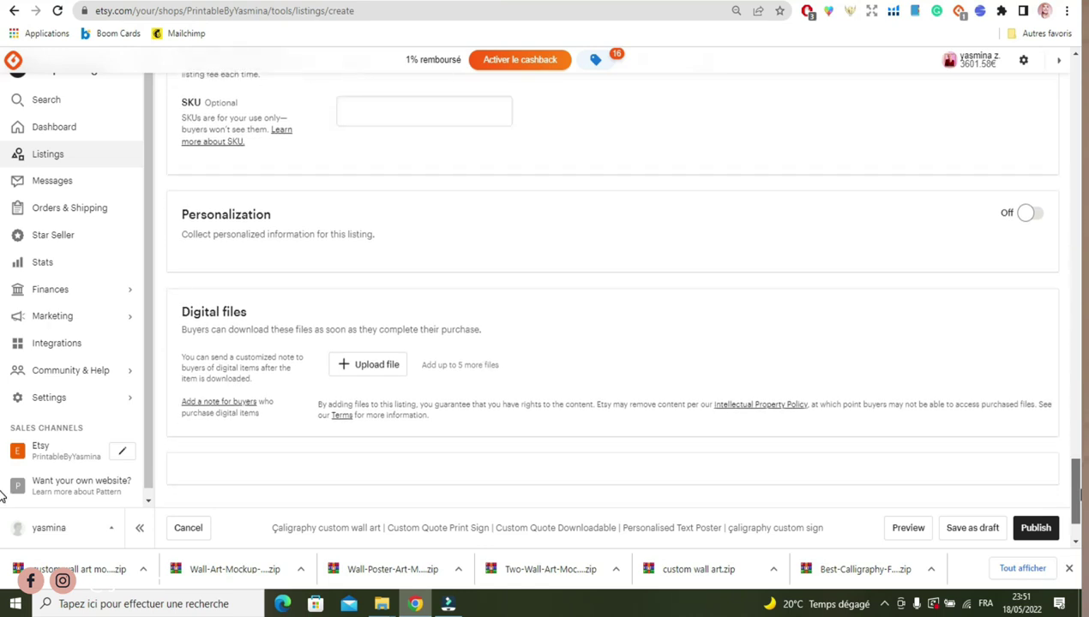
Turn on personalization for the listing
scroll(2, 495, up, 2)
scroll(2, 495, down, 2)
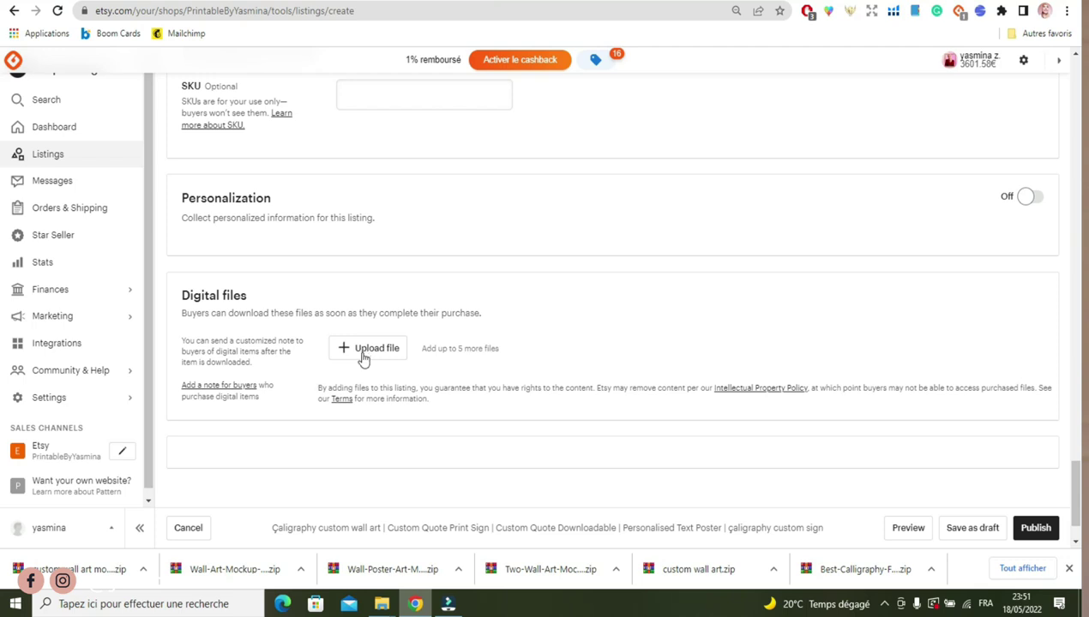
drag(274, 196, 168, 213)
click(315, 204)
click(1025, 197)
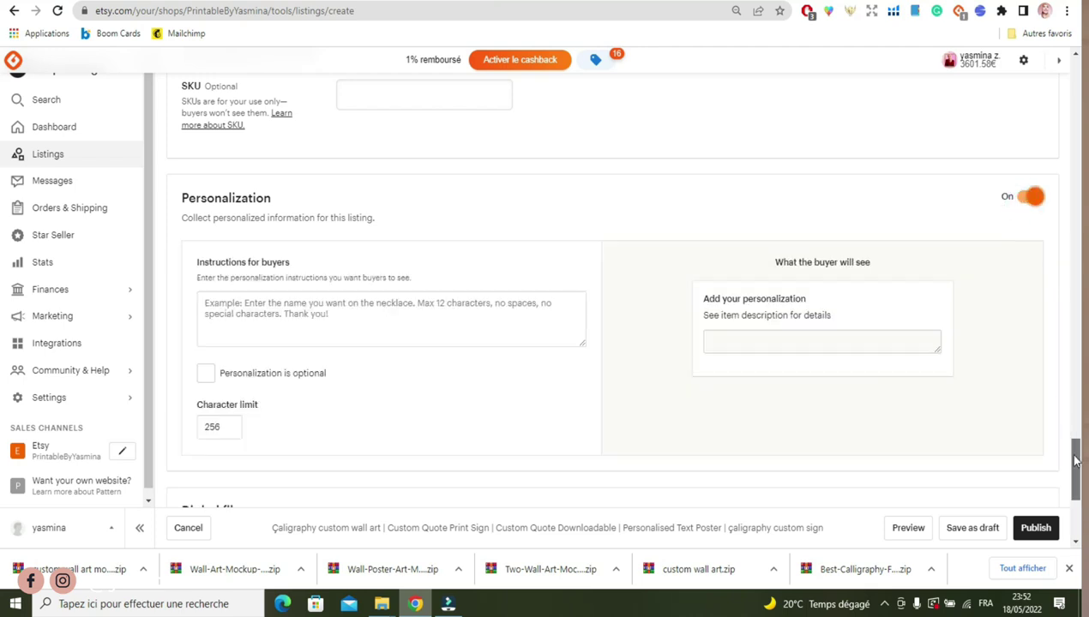
scroll(1070, 452, down, 3)
scroll(1063, 452, up, 1)
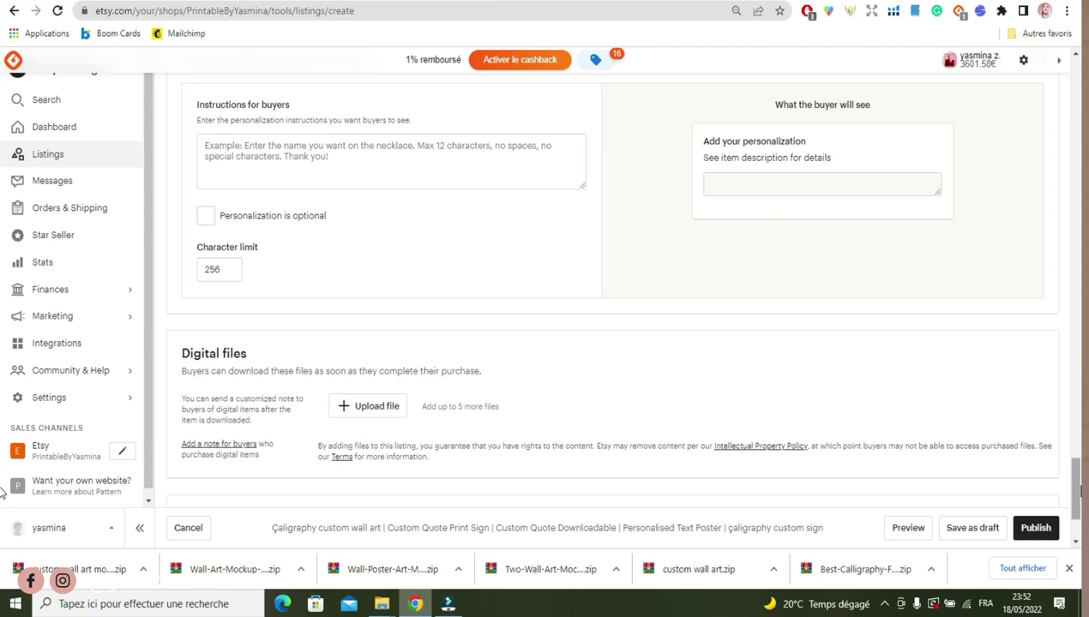
scroll(600, 300, up, 3)
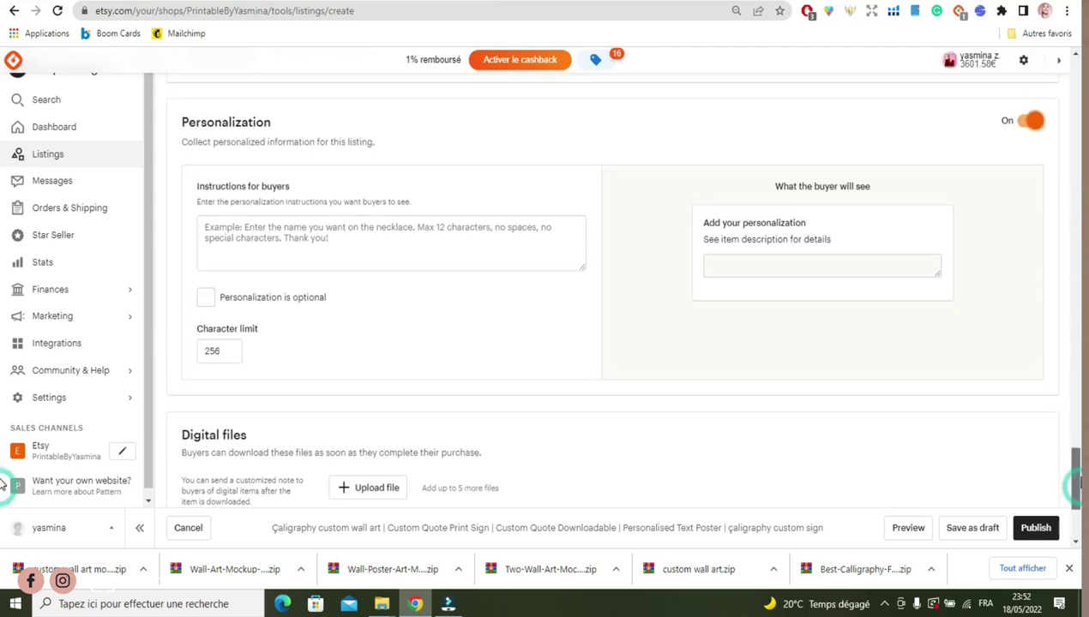
Paste buyer instructions requesting the style, custom quote, digital print size and email address, stating that the final digital file is sent by email
click(300, 279)
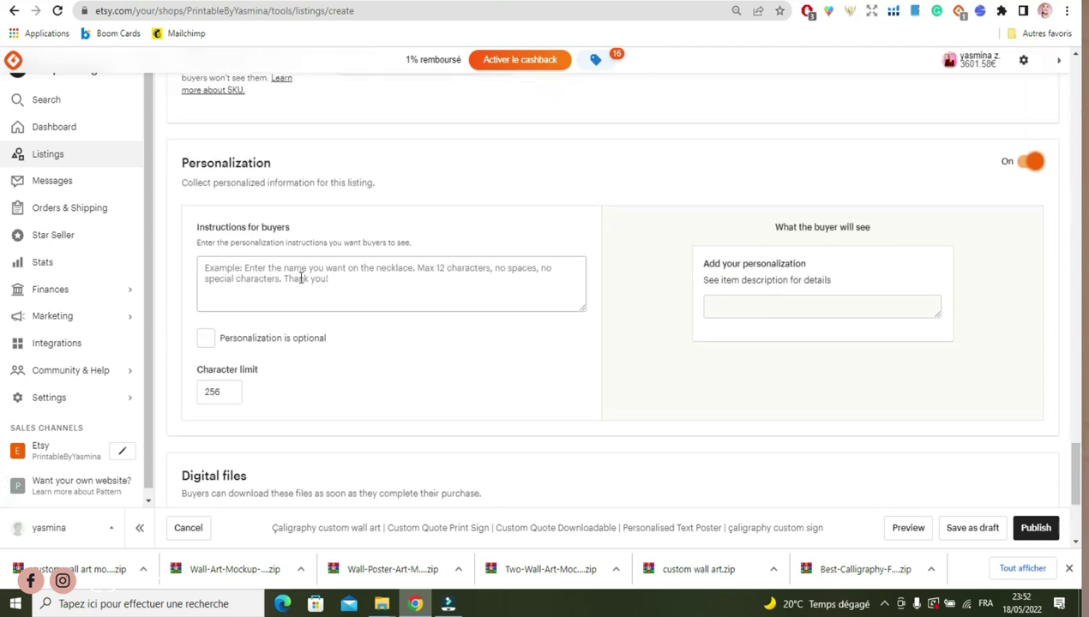
click(266, 292)
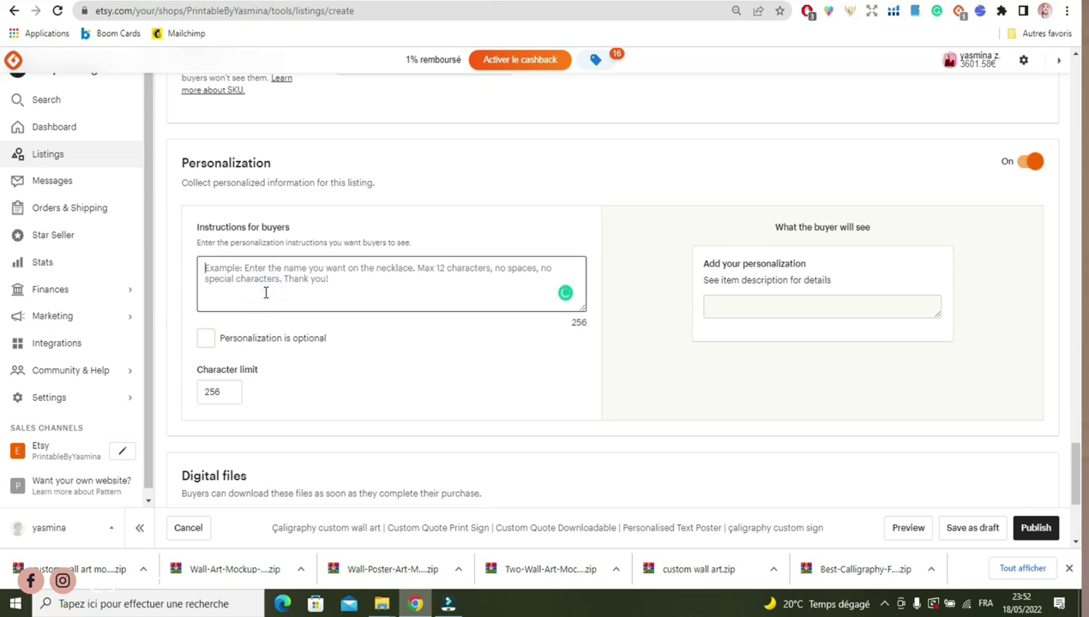
key(ctrl+v)
drag(580, 286, 580, 273)
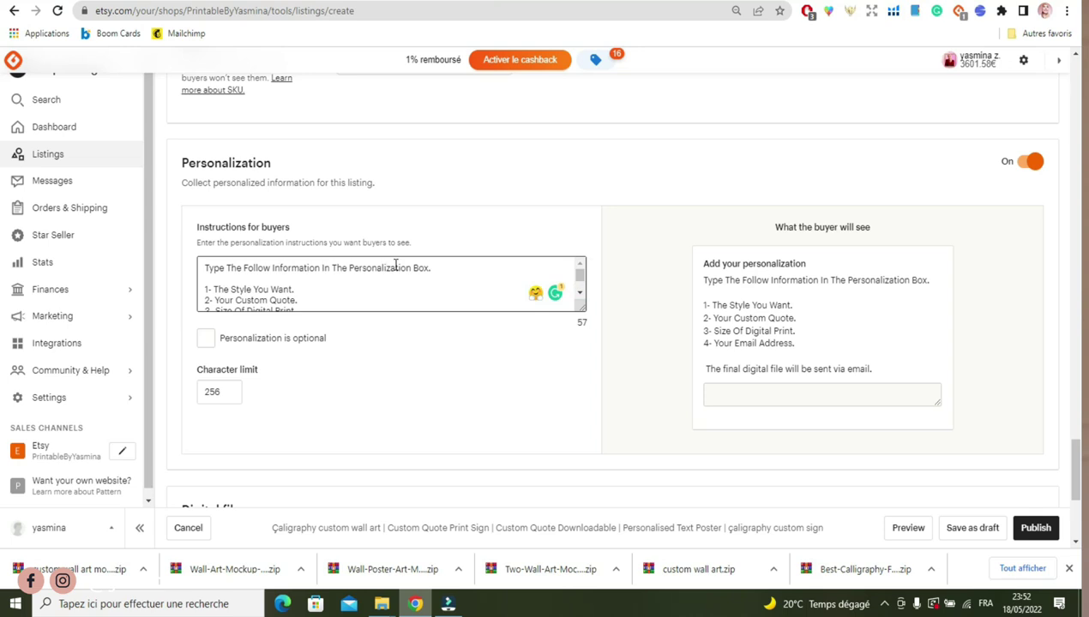
drag(432, 267, 315, 271)
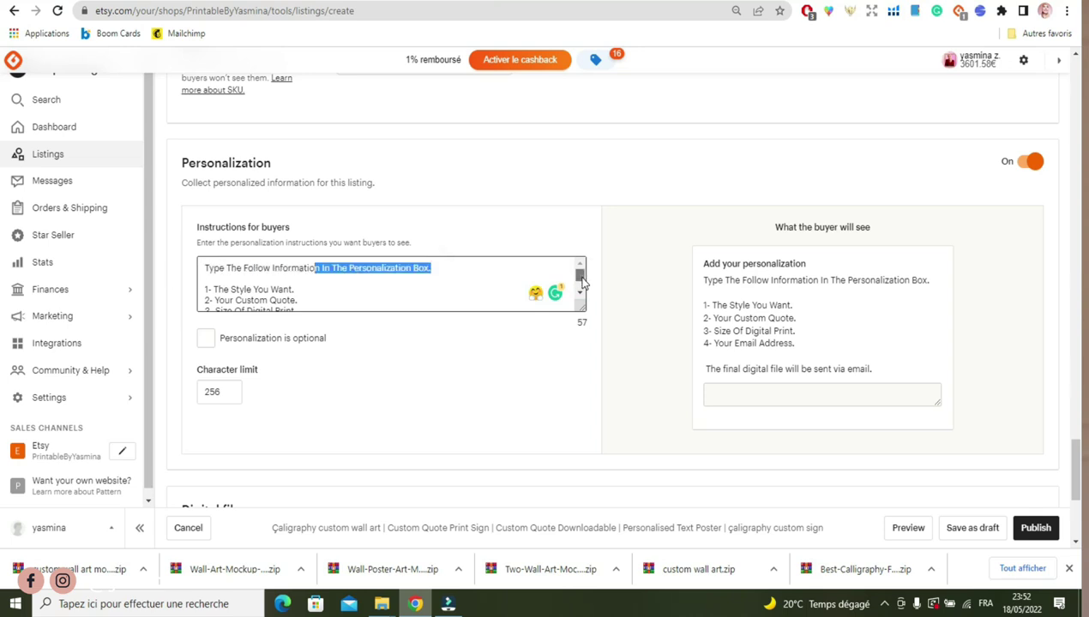
drag(580, 274, 582, 286)
mouse_move(295, 268)
mouse_down()
mouse_move(291, 254)
mouse_move(294, 286)
mouse_up()
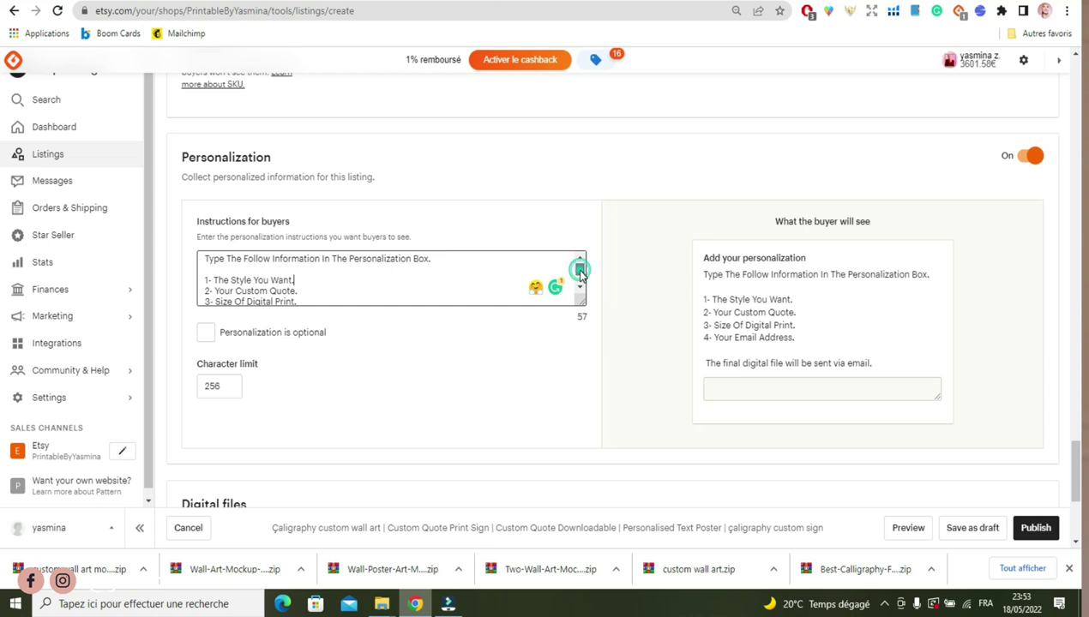
drag(205, 280, 298, 300)
click(282, 284)
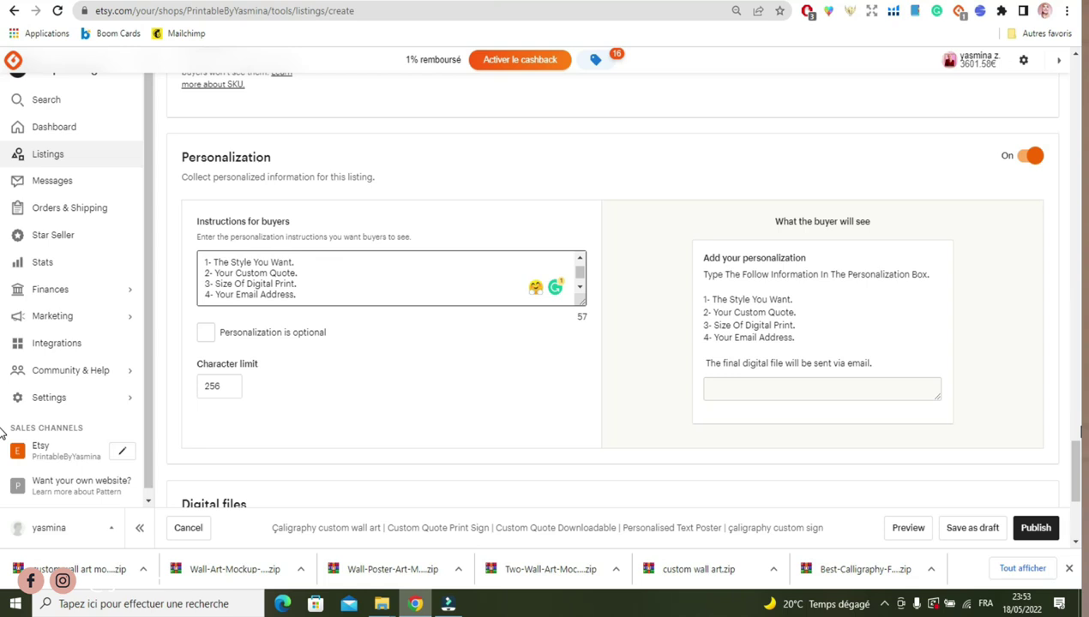
Switch to the Canva mockups design and set up a PDF Print download containing only page 3, the Custom Digital Print instructions
scroll(1082, 476, down, 3)
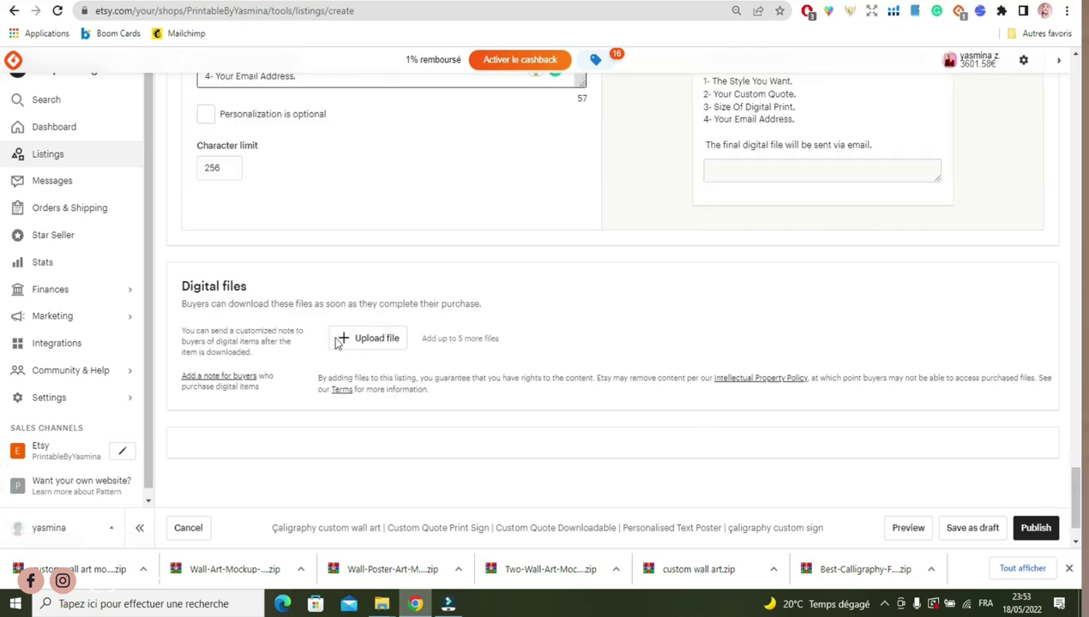
click(378, 347)
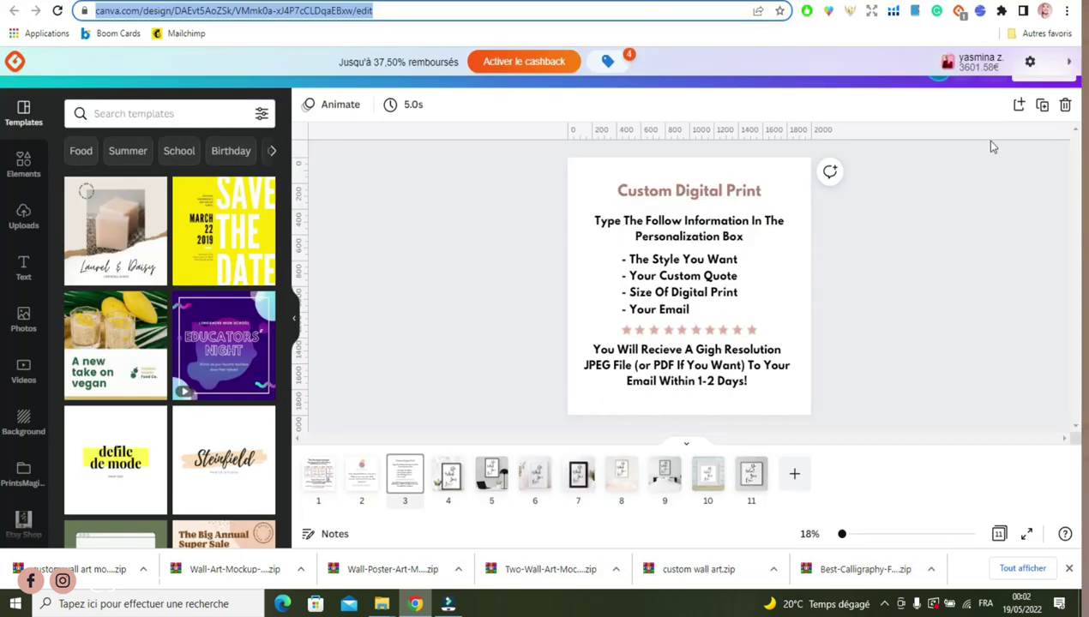
click(1069, 68)
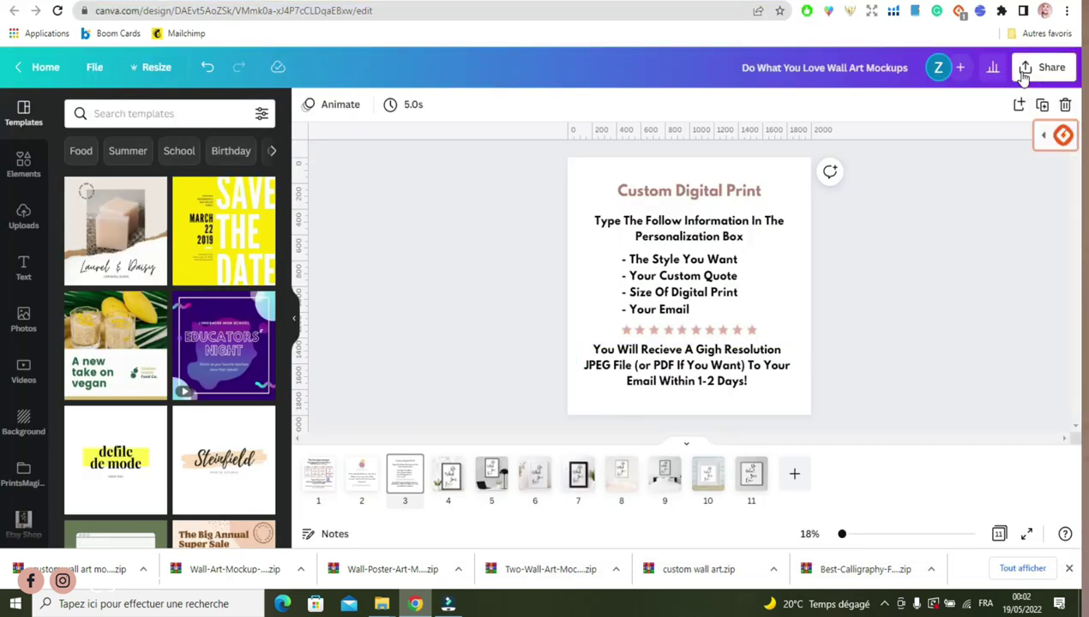
click(1025, 69)
click(891, 418)
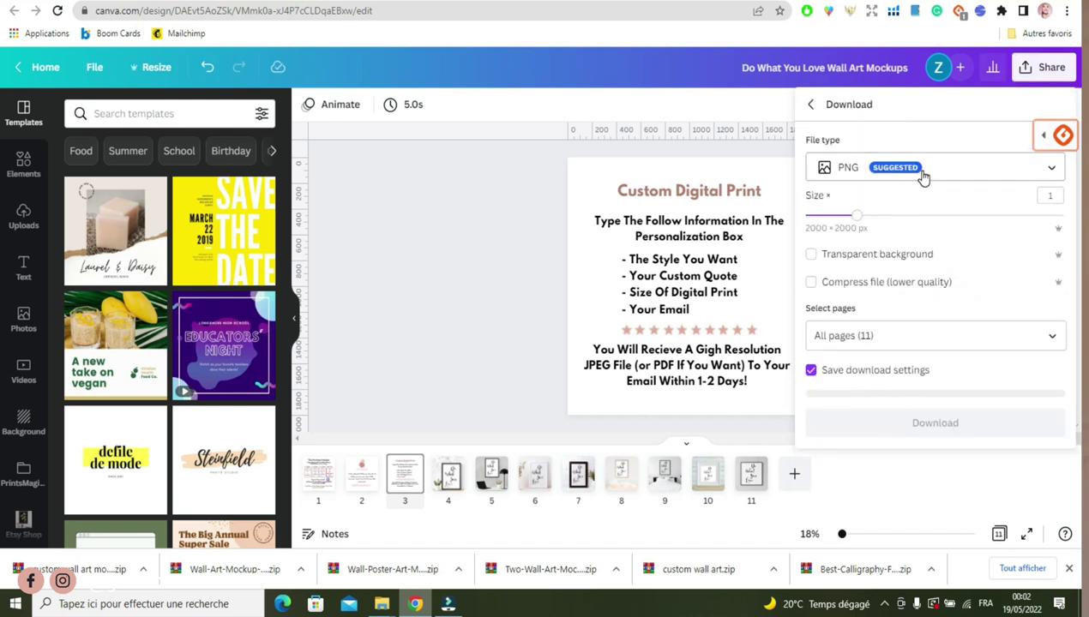
click(922, 175)
click(871, 273)
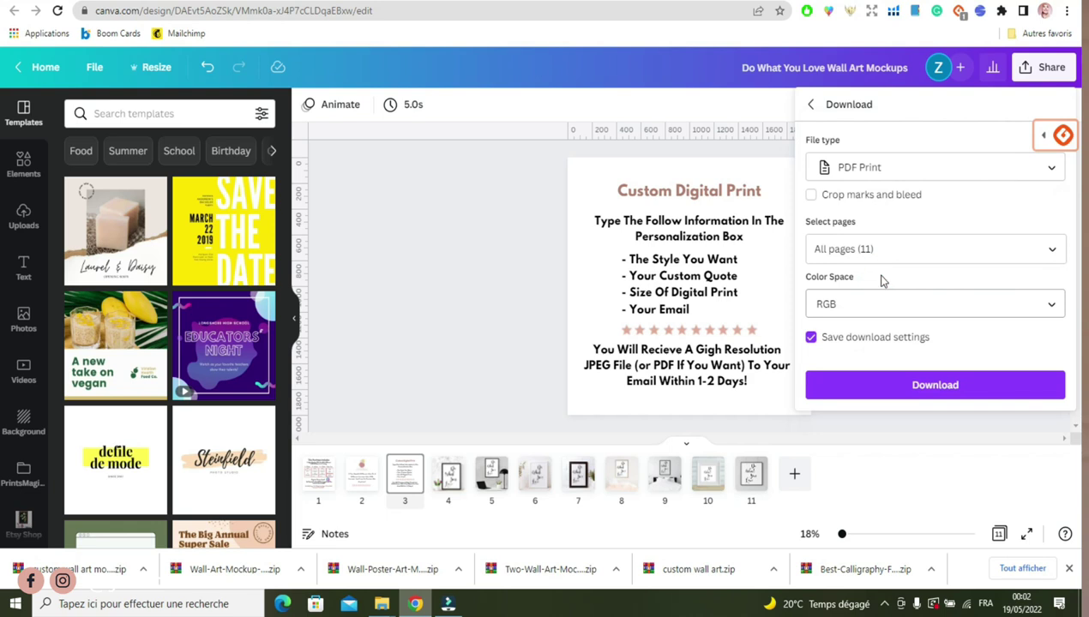
click(1049, 305)
click(1045, 308)
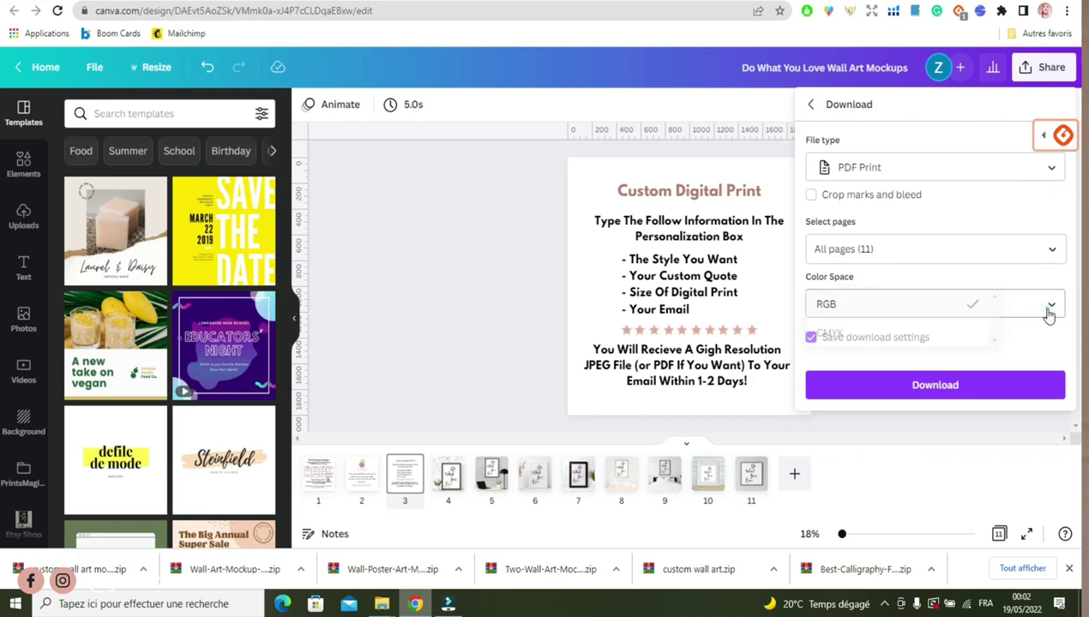
click(1051, 249)
click(1038, 410)
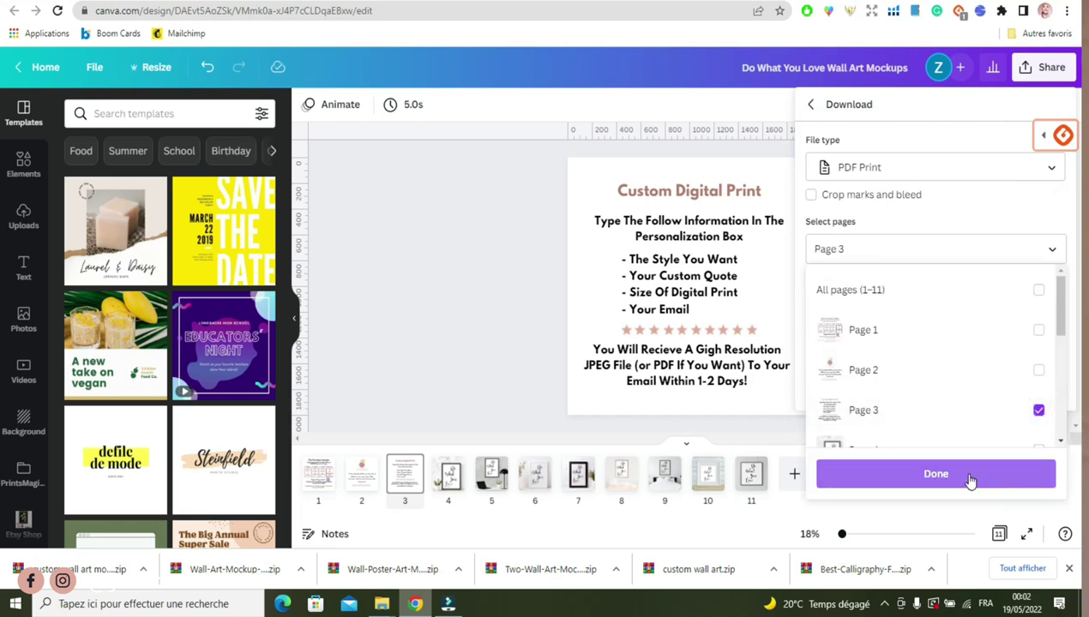
click(969, 474)
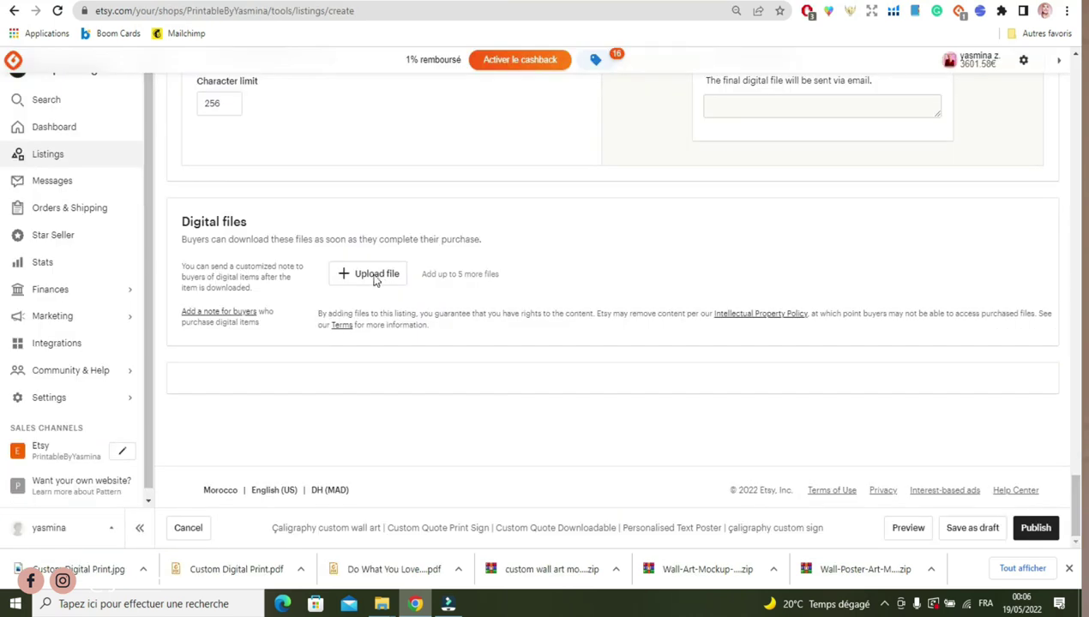
Back in the Etsy listing, upload the Custom Digital Print PDF as a digital file for buyers
click(374, 276)
click(729, 225)
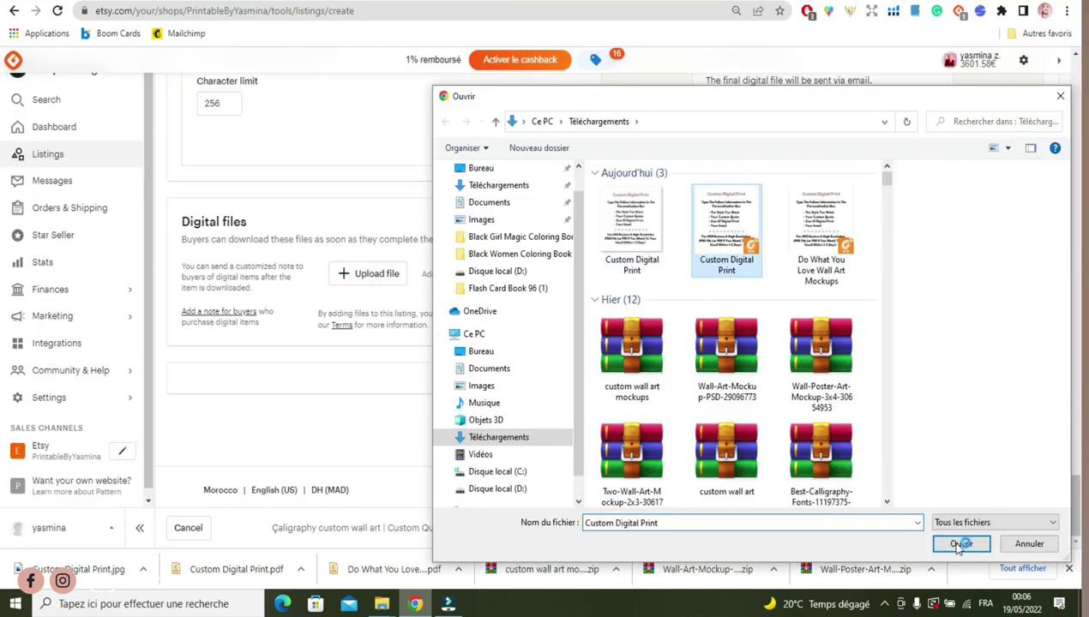
click(959, 543)
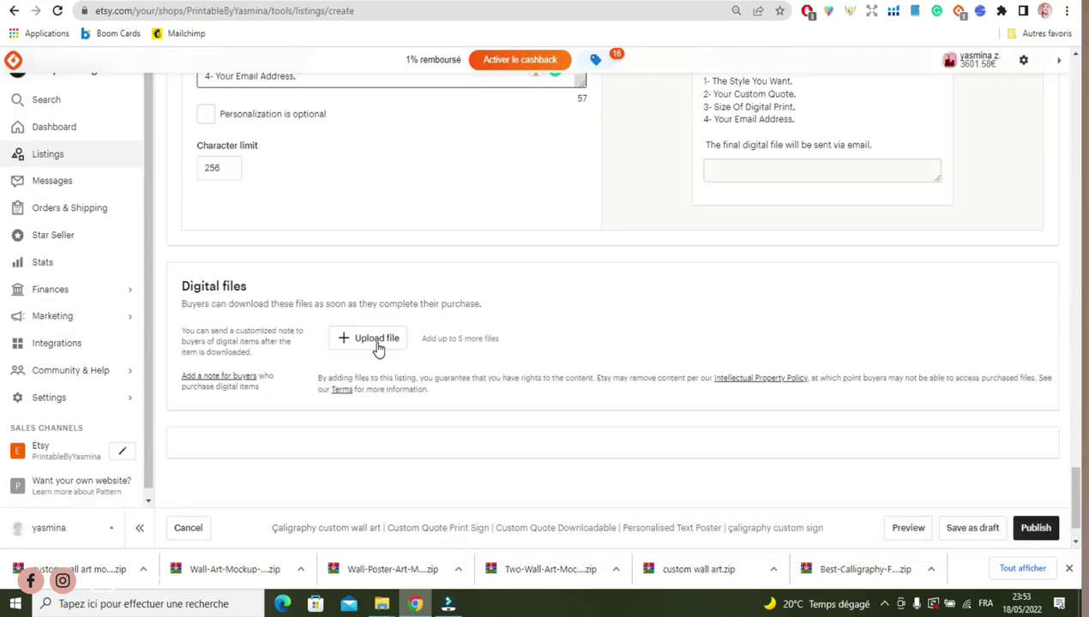
click(377, 343)
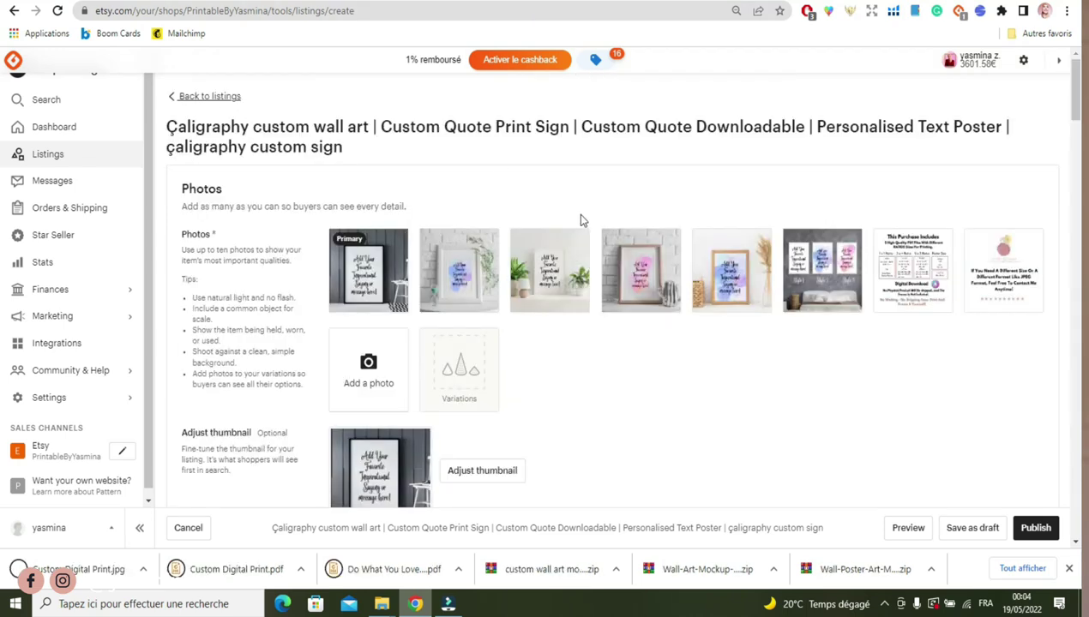
Add the Custom Digital Print image to the listing's photos, and enlarge and reposition the primary photo within its thumbnail
click(369, 377)
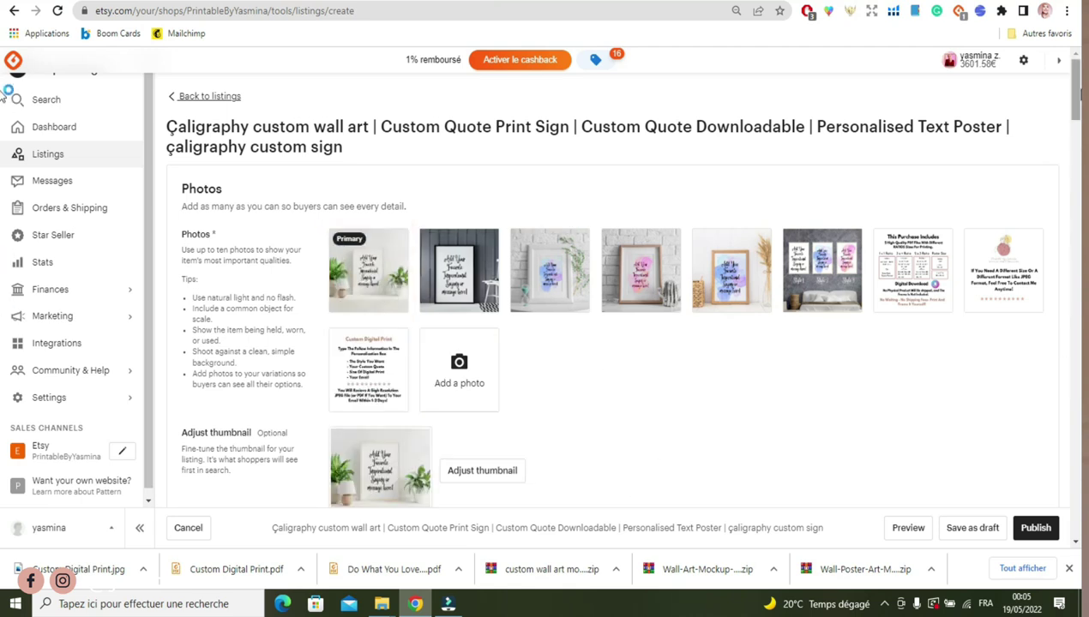
scroll(3, 103, down, 1)
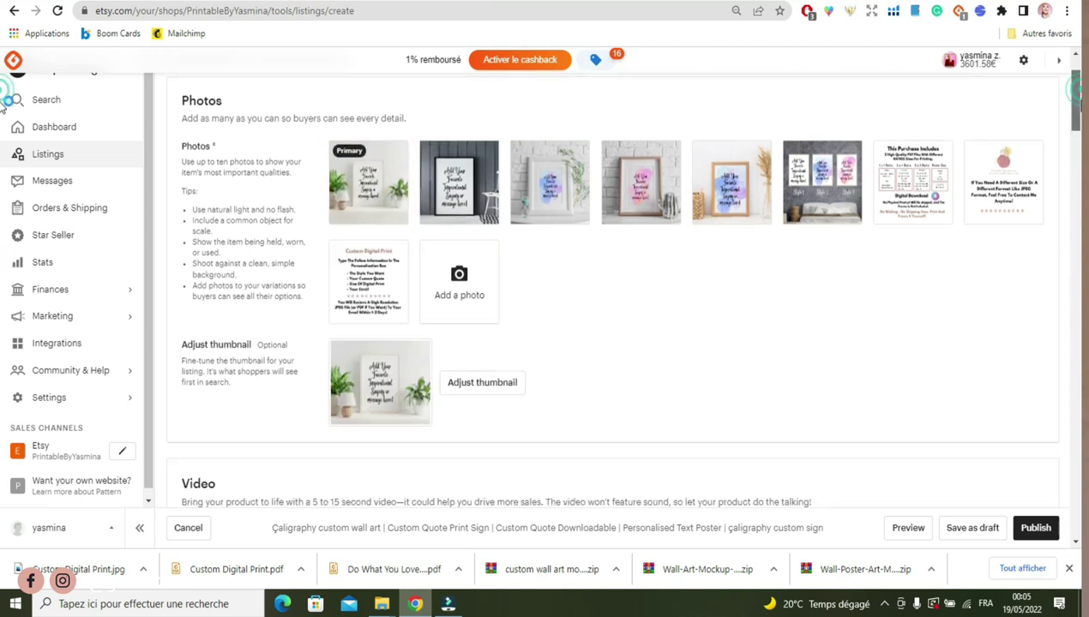
click(483, 382)
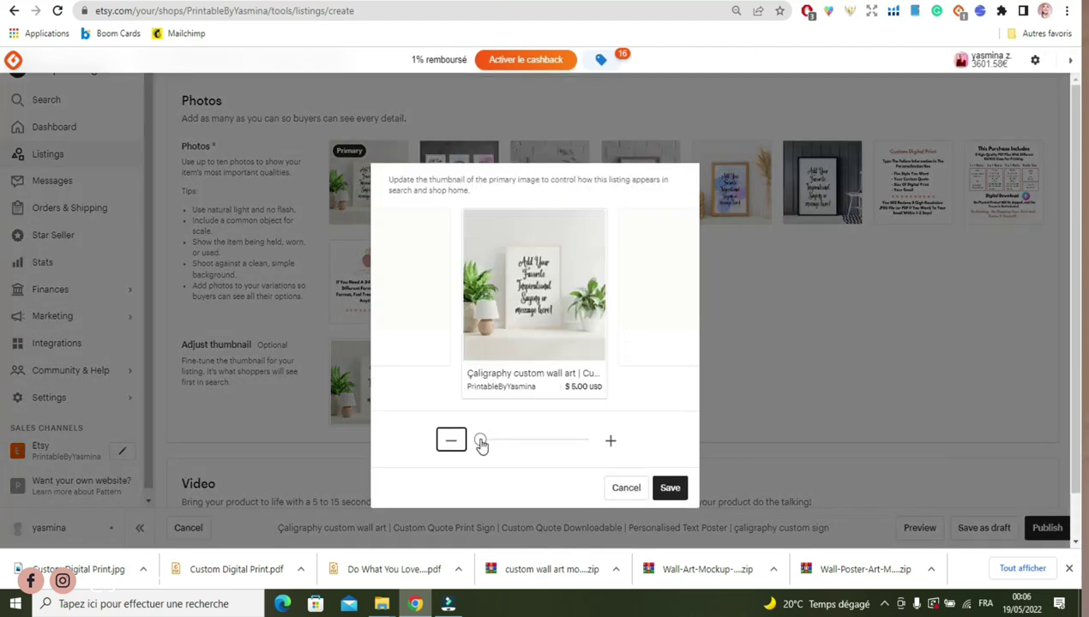
drag(480, 440, 506, 411)
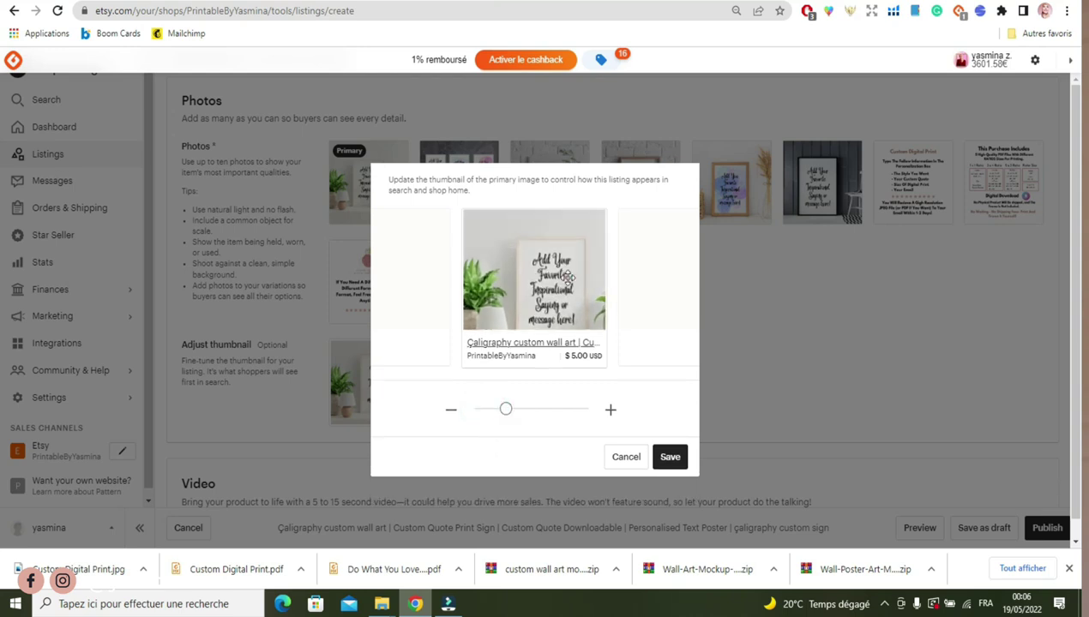
drag(540, 254, 549, 257)
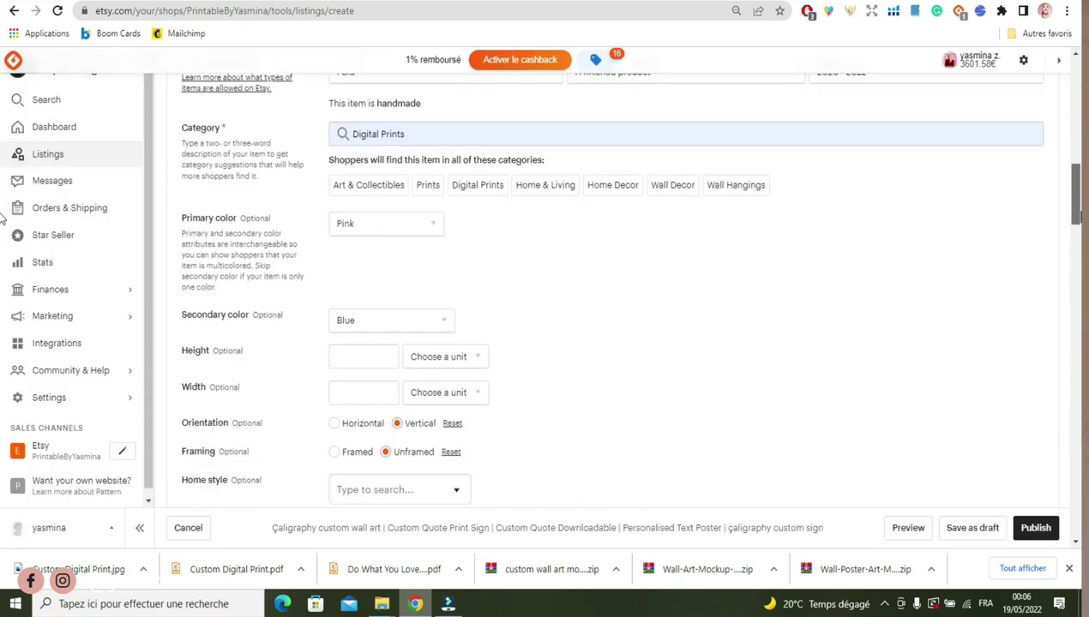
Publish the custom wall art listing and confirm the publication
scroll(600, 343, down, 20)
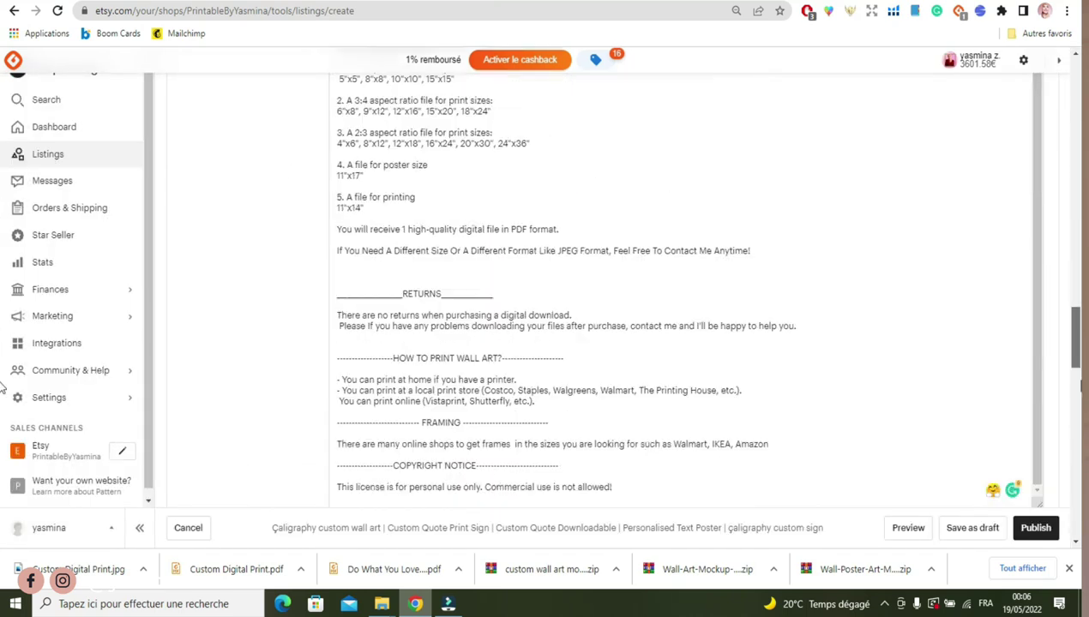
scroll(600, 343, down, 10)
click(1037, 527)
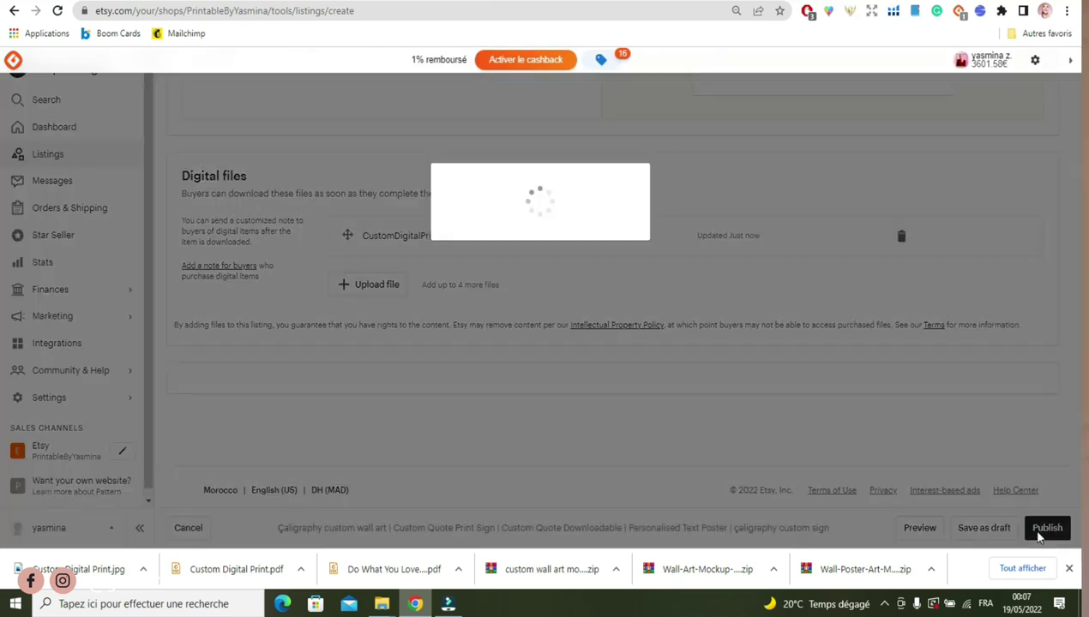
click(670, 293)
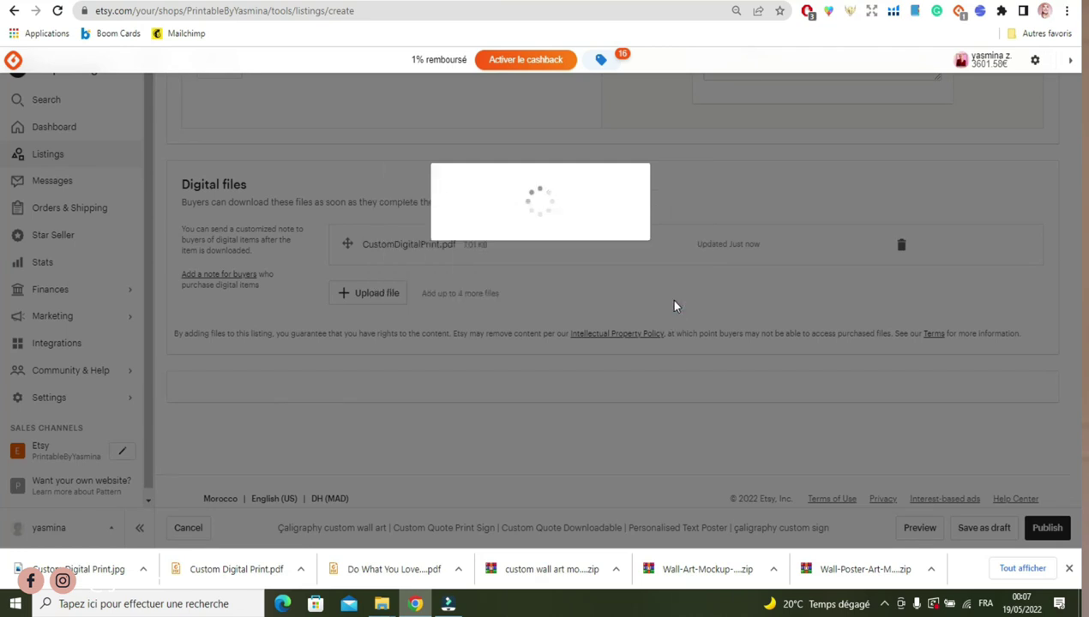
View the three-style mockup and the blue watercolor frame mockup on the published listing page
scroll(257, 258, down, 1)
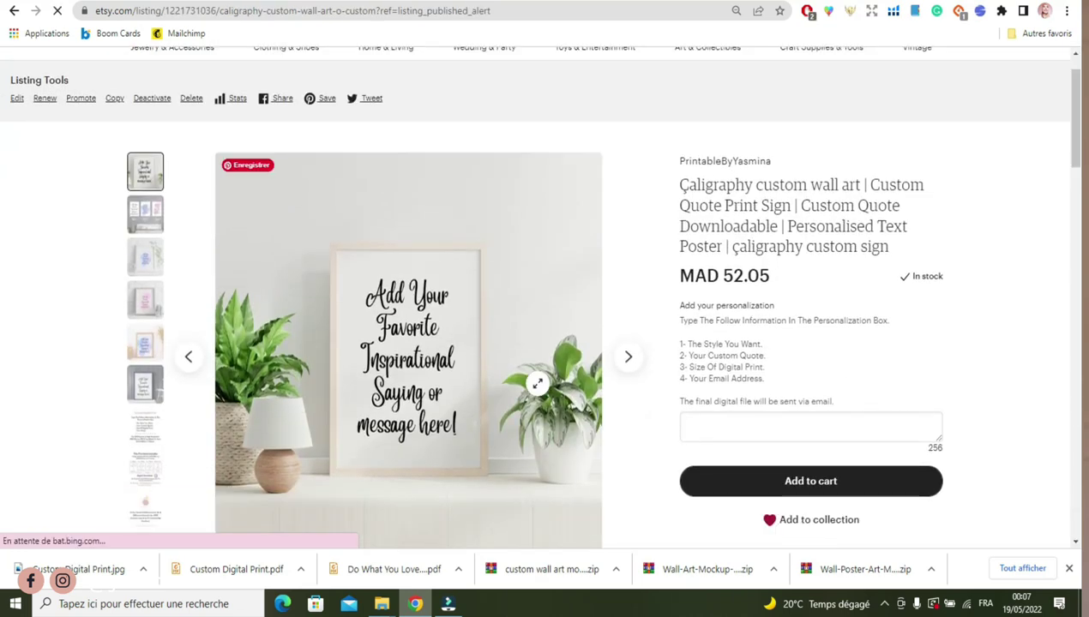
click(146, 240)
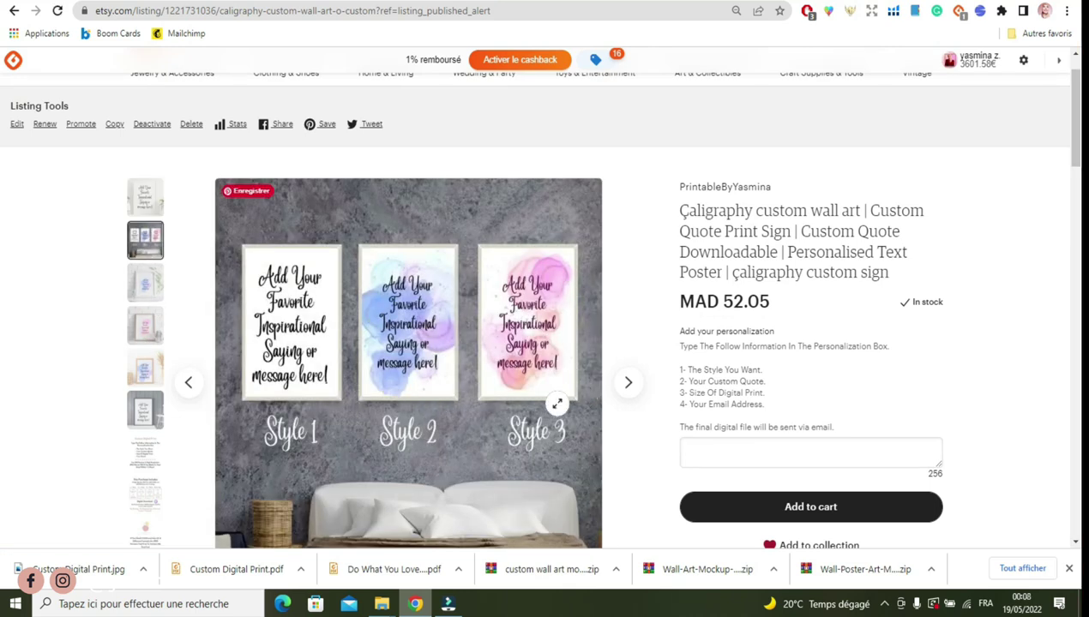
click(146, 287)
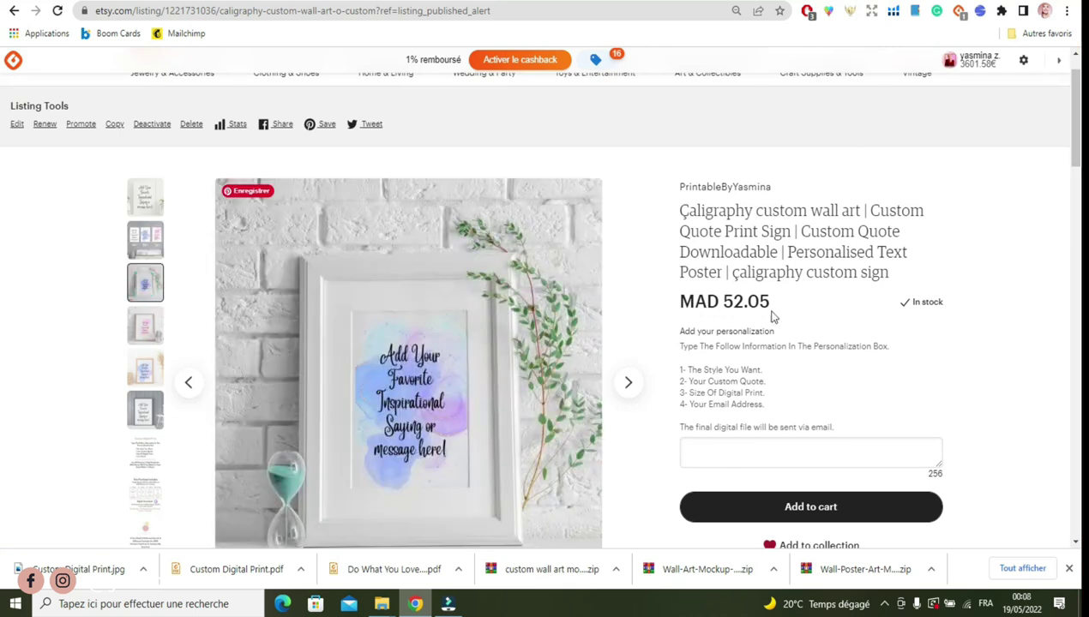